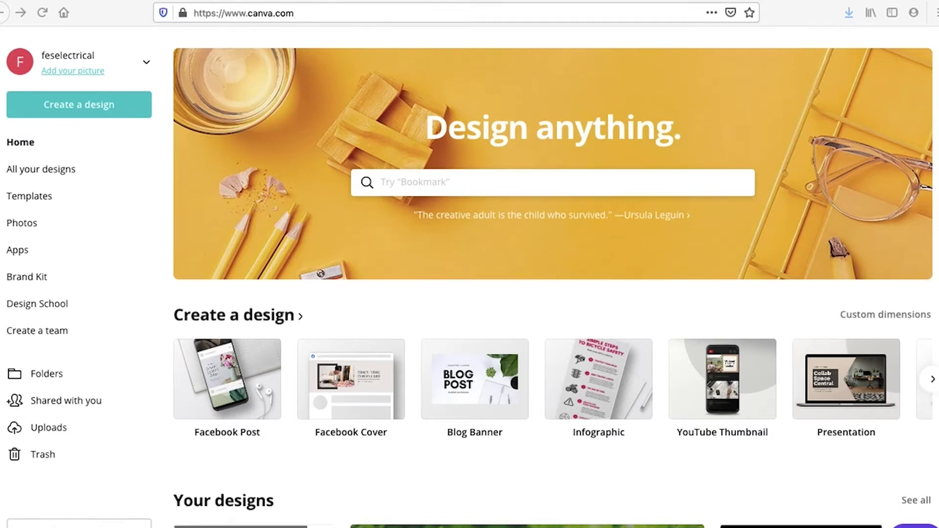
# Step: Open coolors.co in a new browser tab and start its colour palette generator
pyautogui.press('super+t')
pyautogui.write('coolors.co/')
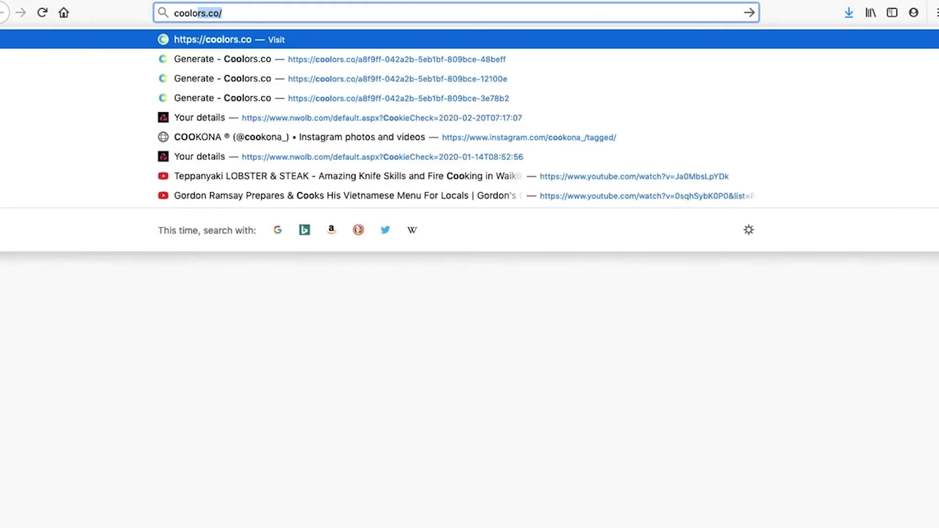
pyautogui.press('Return')
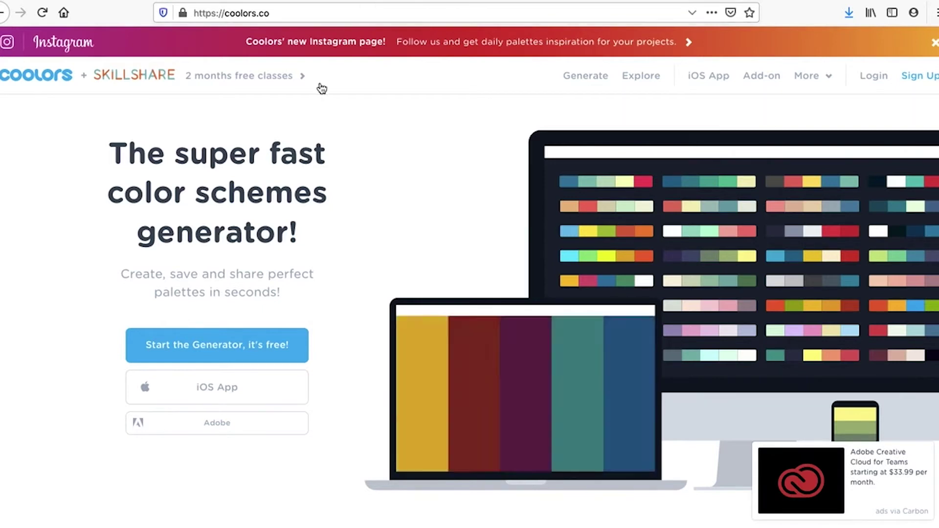
pyautogui.click(218, 349)
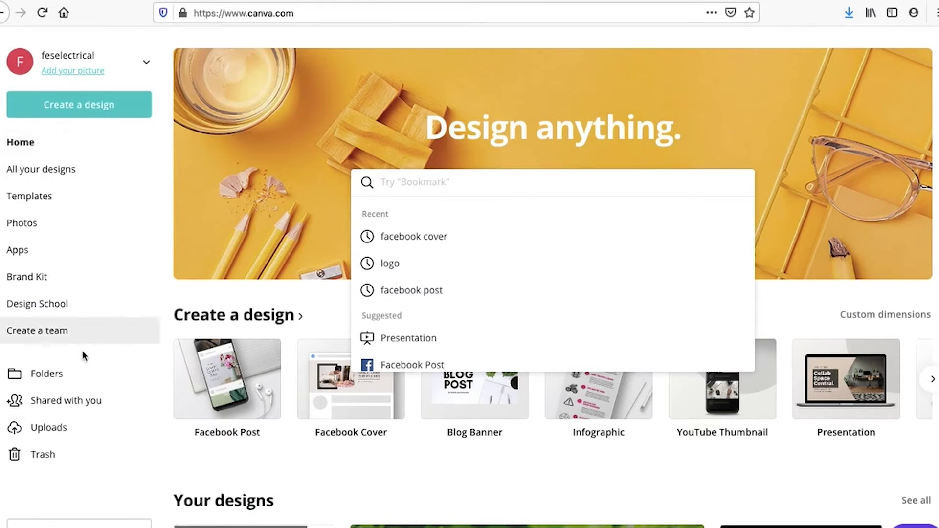
# Step: Search Canva for logo templates, browse the designs and open the Retro Studios cassette tape logo template
pyautogui.click(389, 267)
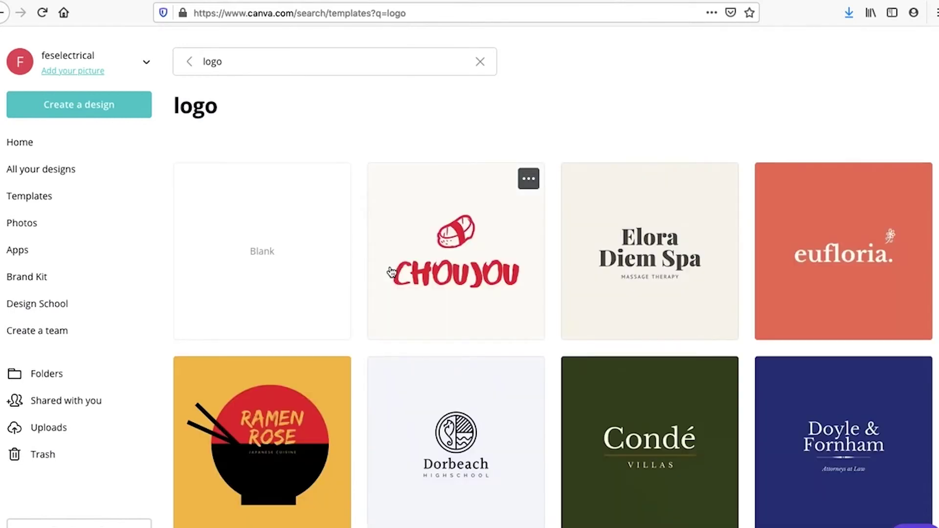
pyautogui.scroll(-10, 443, 341)
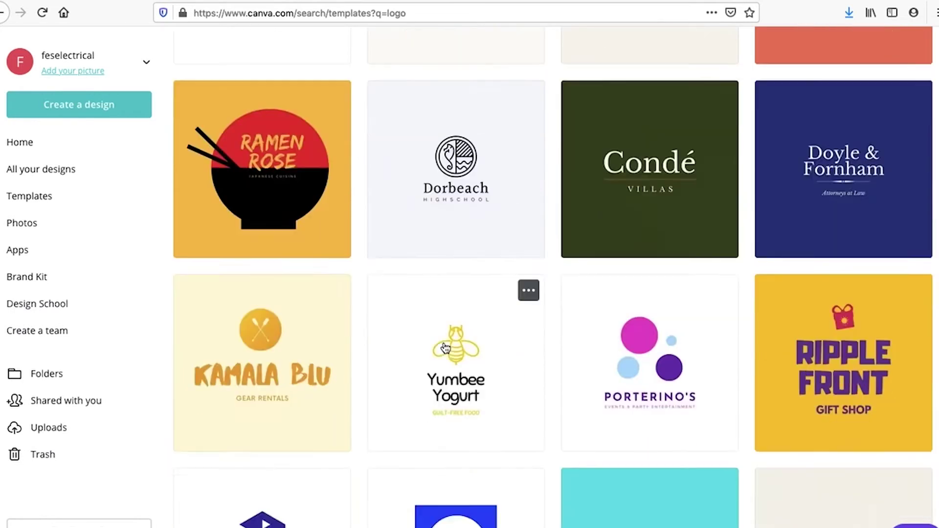
pyautogui.scroll(-8, 446, 348)
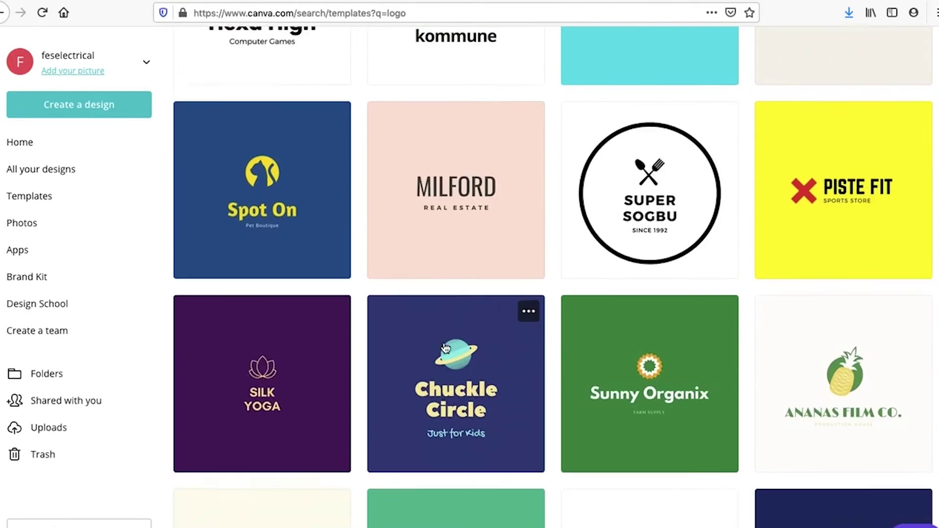
pyautogui.scroll(-1, 446, 348)
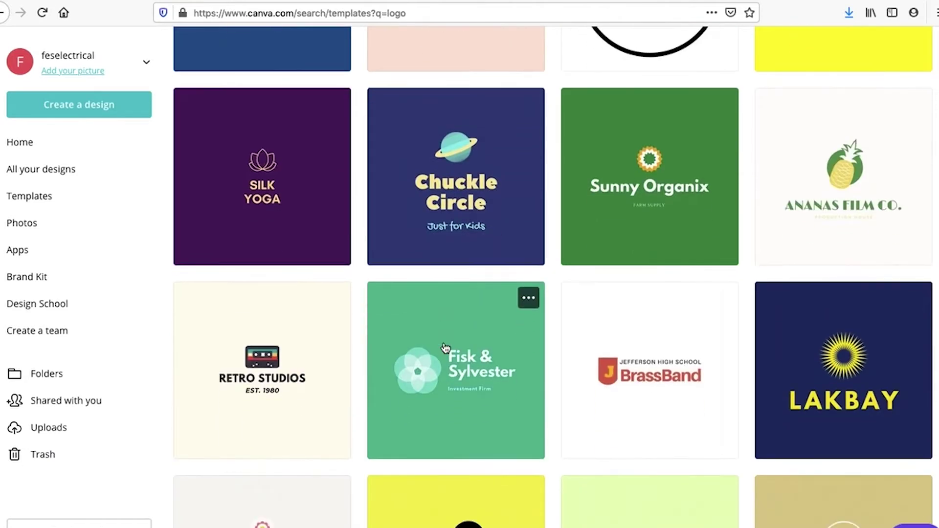
pyautogui.scroll(-2, 445, 348)
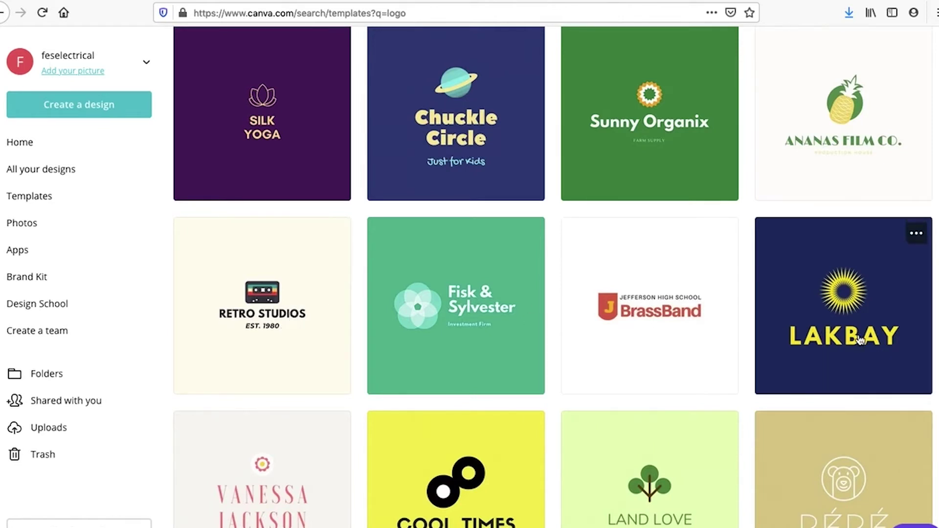
pyautogui.scroll(-15, 598, 323)
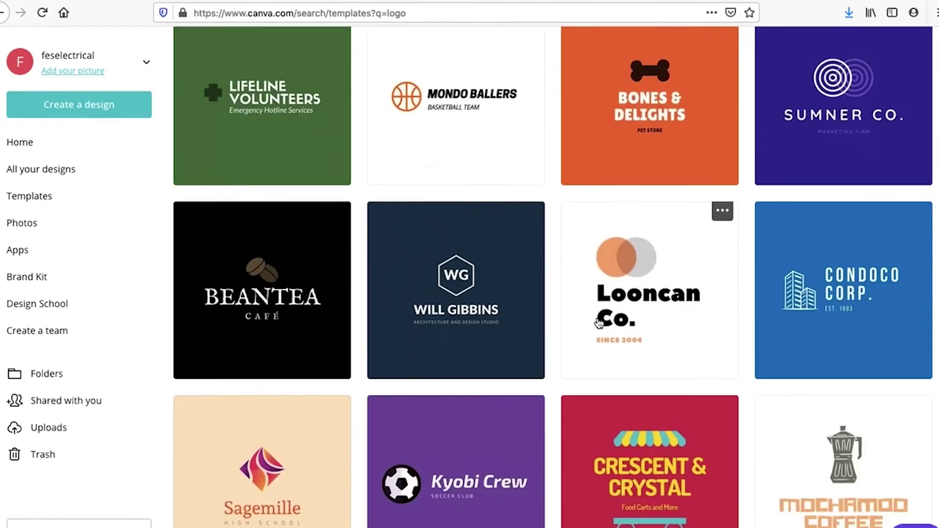
pyautogui.scroll(-3, 599, 323)
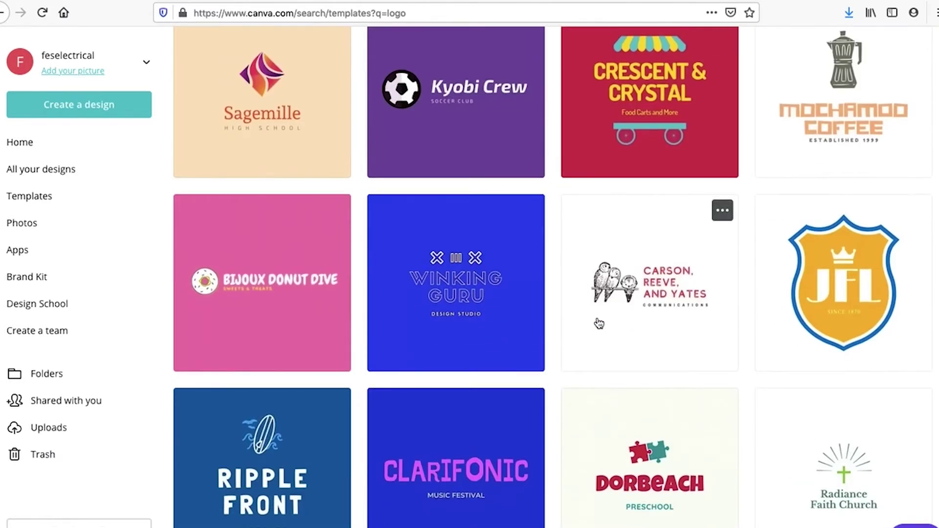
pyautogui.scroll(-7, 598, 323)
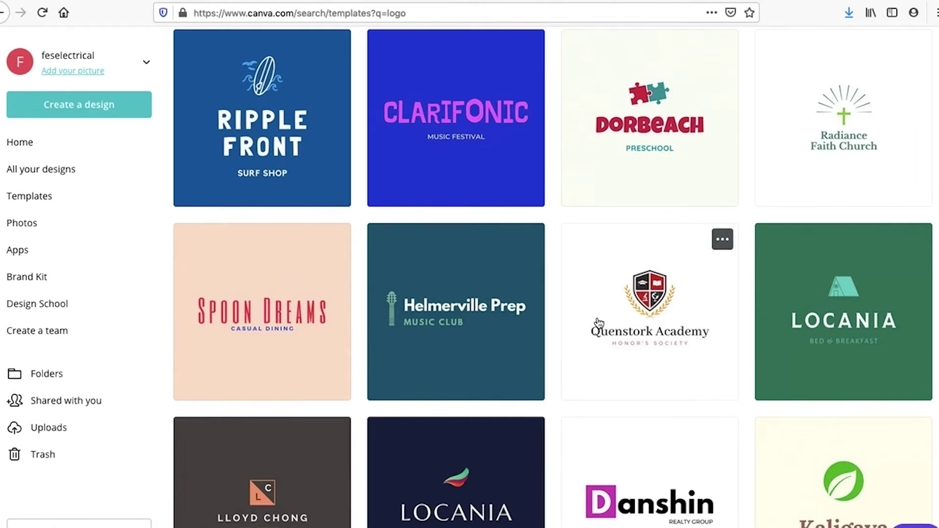
pyautogui.scroll(-5, 599, 323)
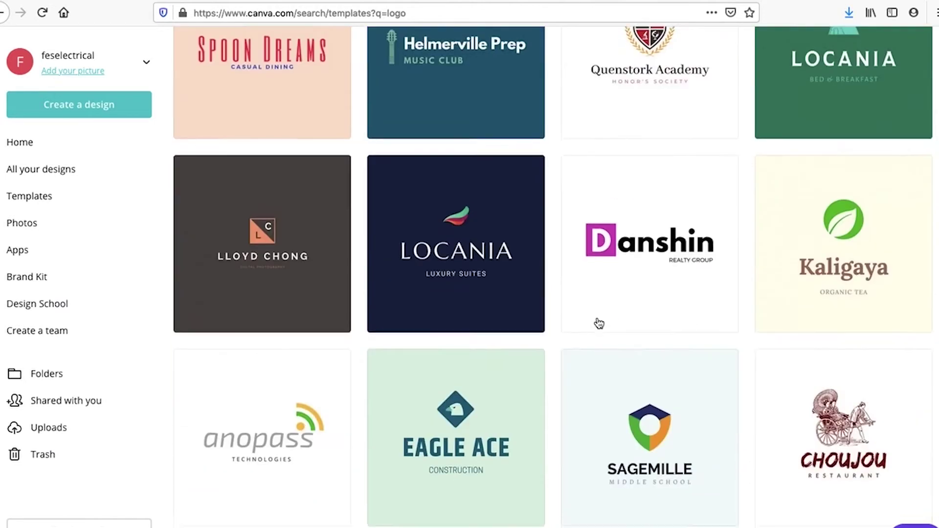
pyautogui.scroll(15, 599, 323)
pyautogui.scroll(3, 598, 322)
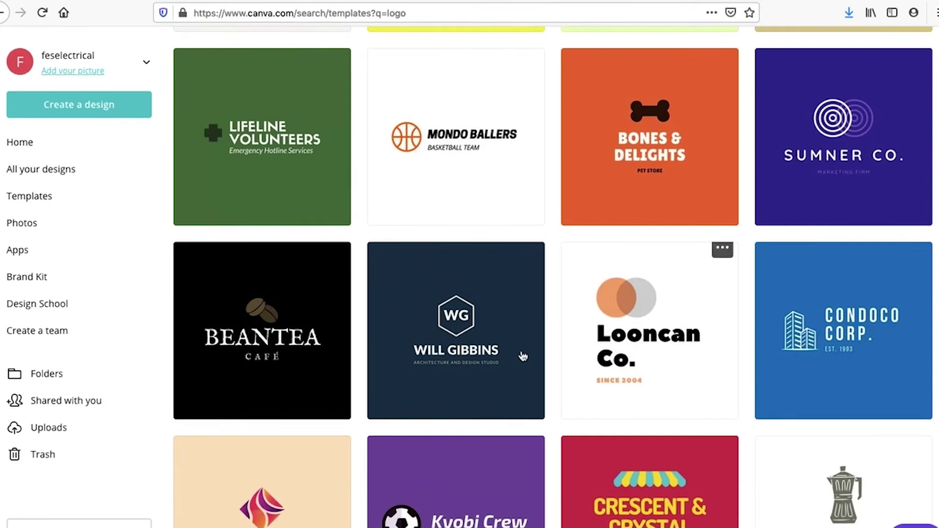
pyautogui.scroll(6, 522, 357)
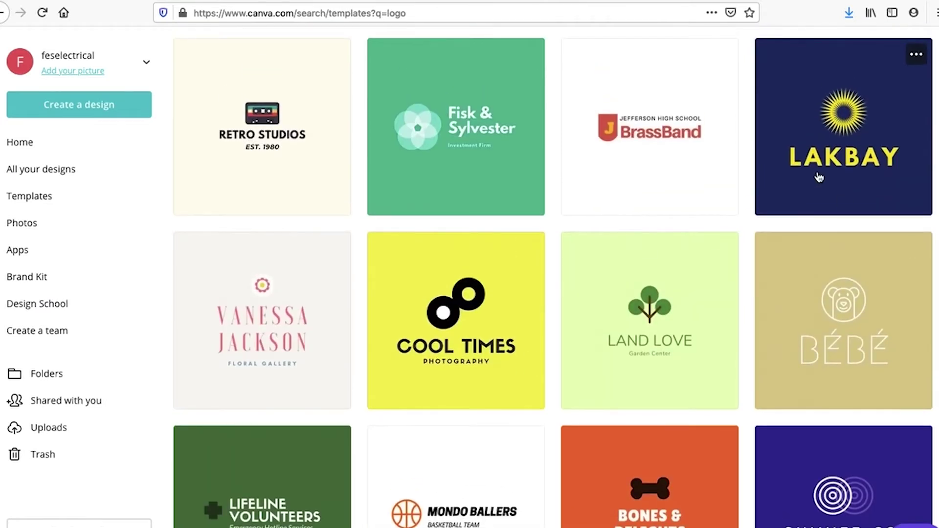
pyautogui.click(304, 177)
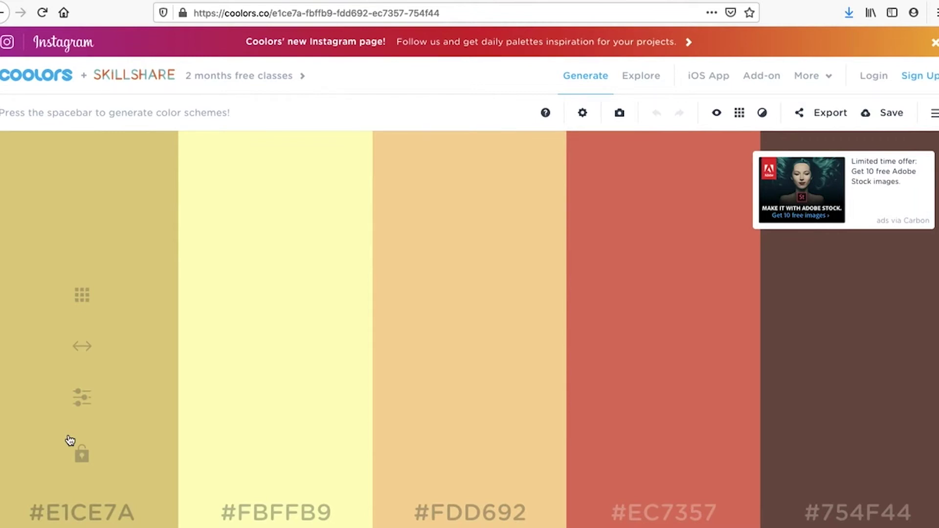
# Step: Switch to Coolors and generate new palettes, locking the colours #94A89A, #001427 and #F4D58D
pyautogui.press('space')
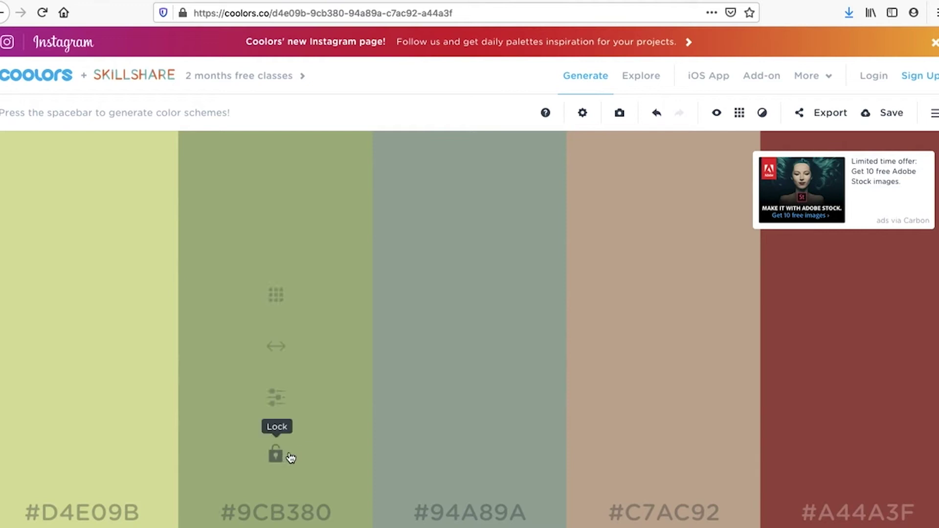
pyautogui.click(469, 456)
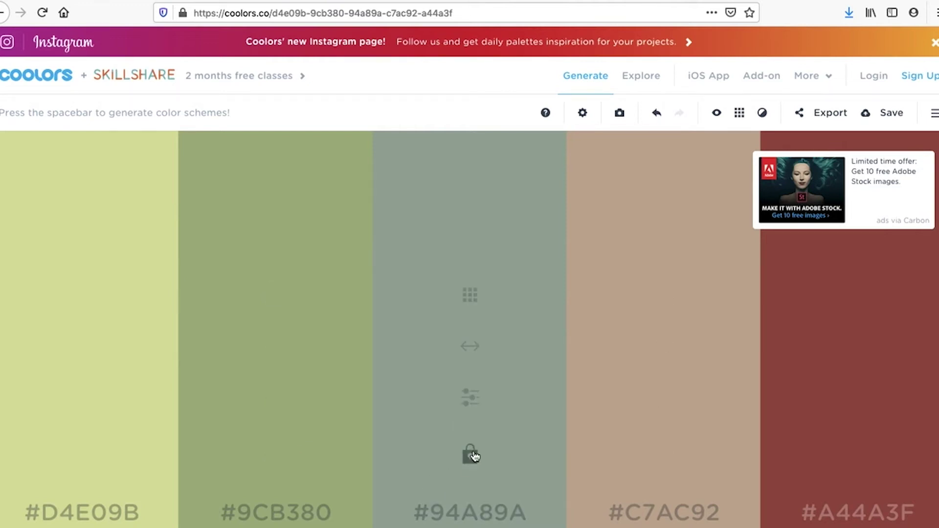
pyautogui.press('space')
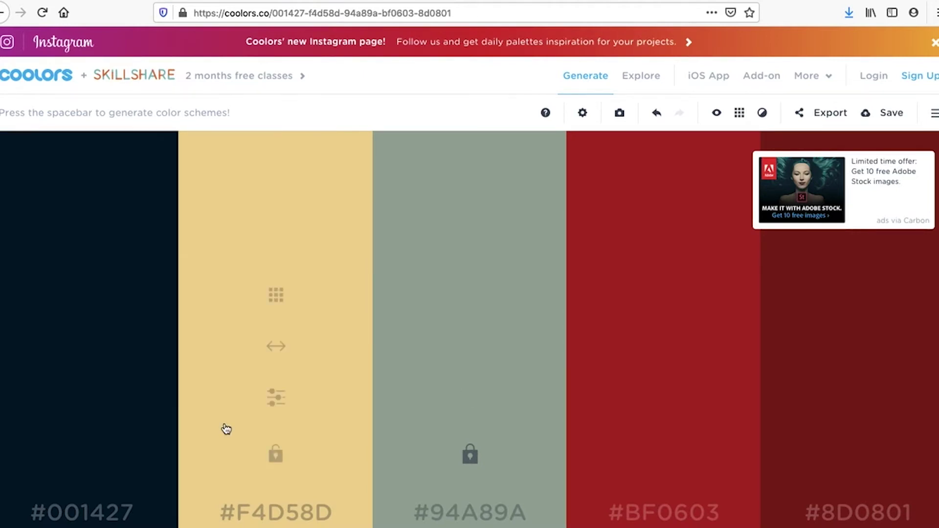
pyautogui.click(84, 455)
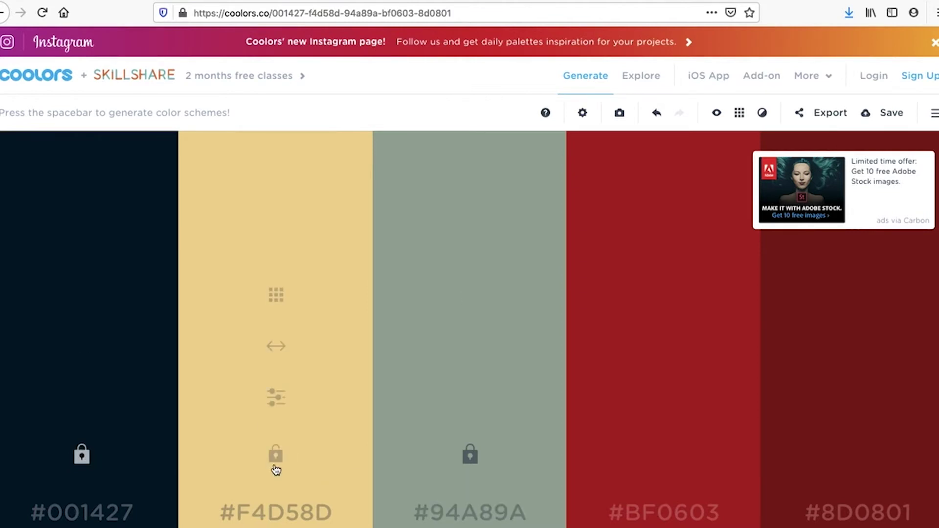
pyautogui.click(276, 457)
# Step: Regenerate the two unlocked palette colours and lock #B38CB4 and #51A3A3
pyautogui.press('space')
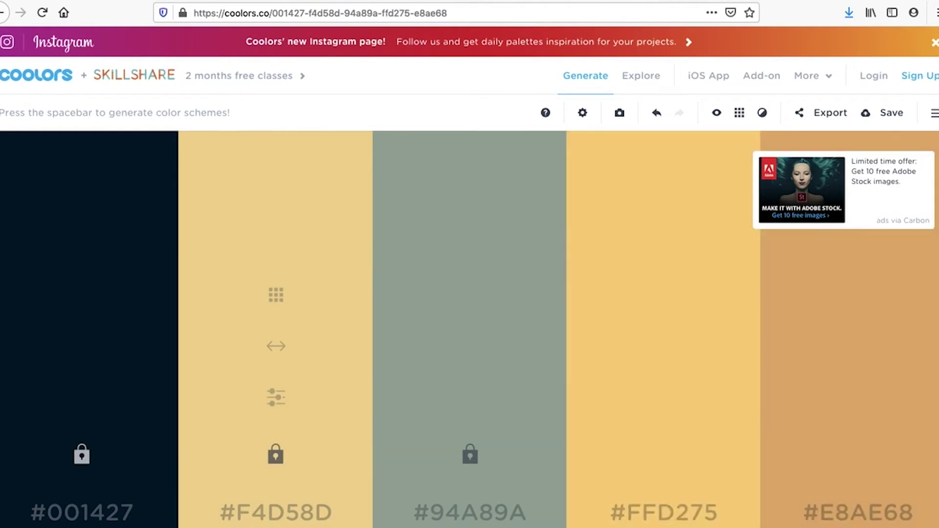
pyautogui.press('space')
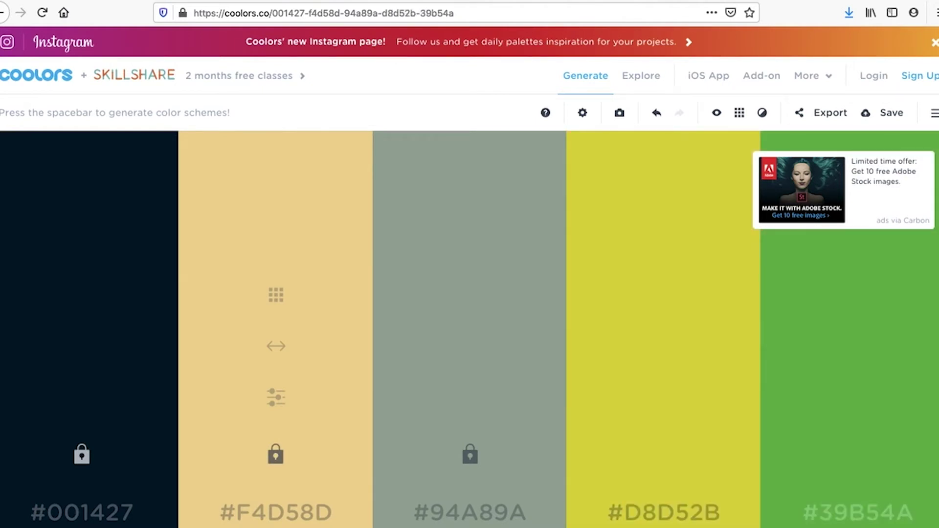
pyautogui.press('space')
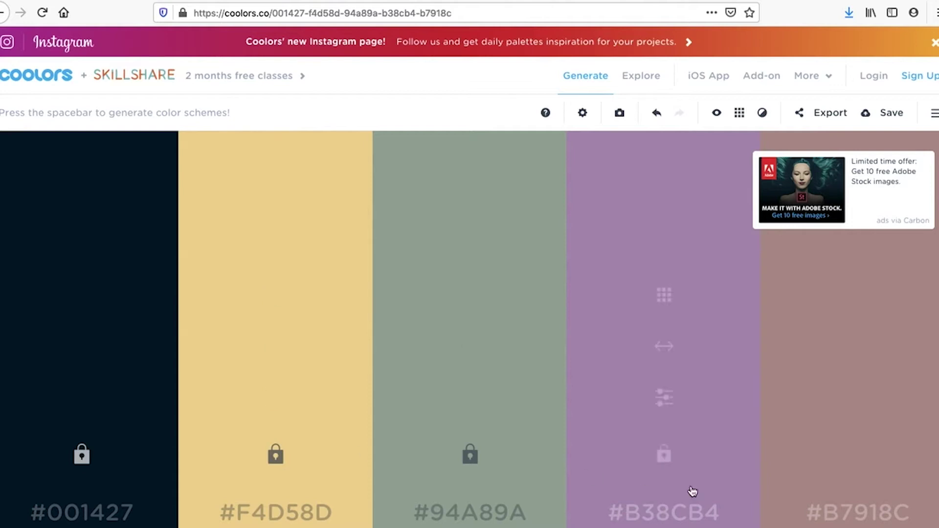
pyautogui.click(664, 457)
pyautogui.press('space')
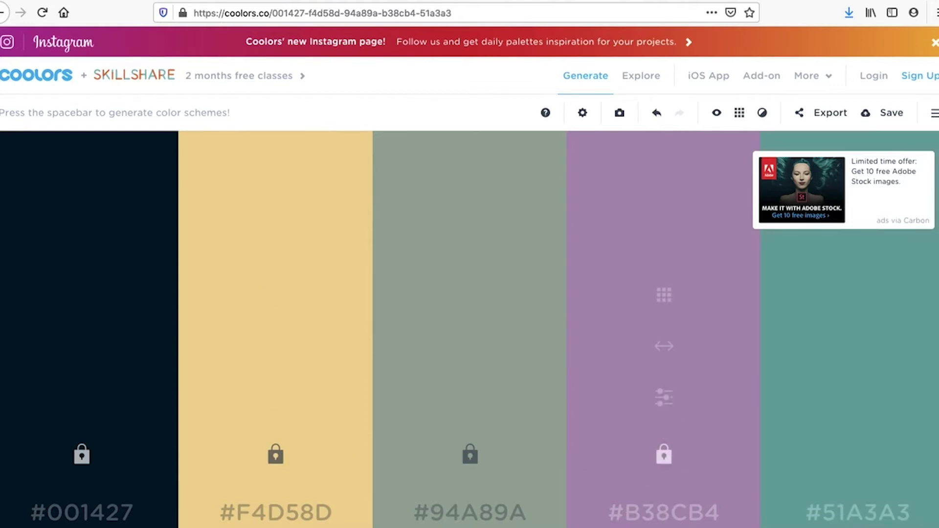
pyautogui.click(858, 455)
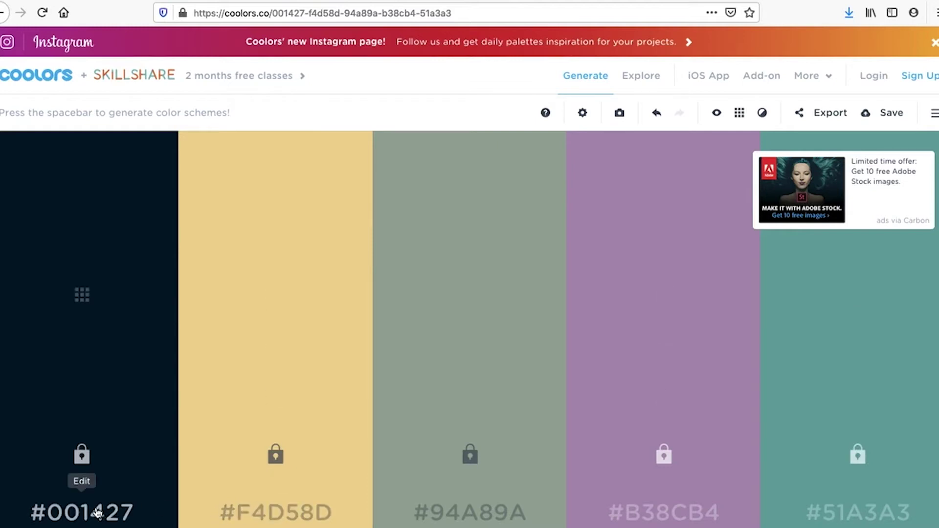
# Step: Check the Retro Studios logo in Canva, and look at the palette's export and save options in Coolors
pyautogui.click(413, 1)
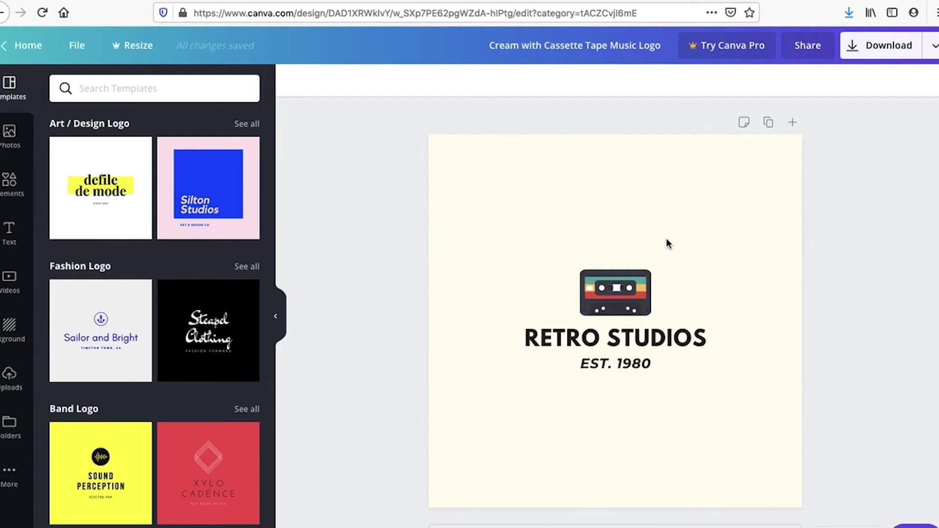
pyautogui.hotkey('ctrl', 'Tab')
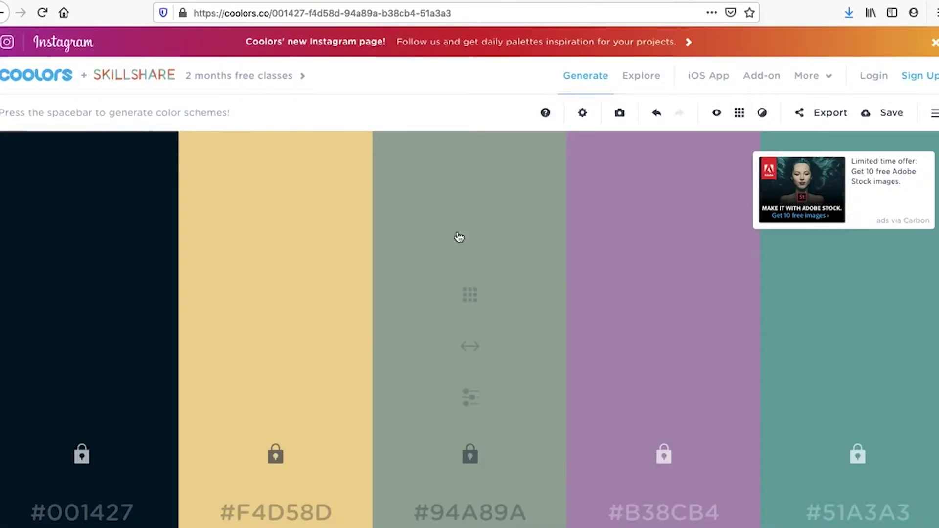
pyautogui.click(833, 113)
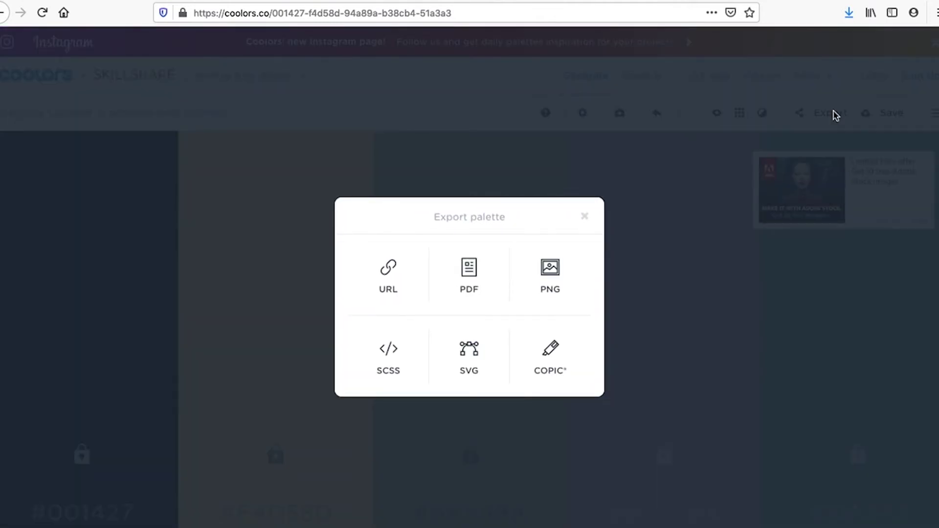
pyautogui.click(583, 217)
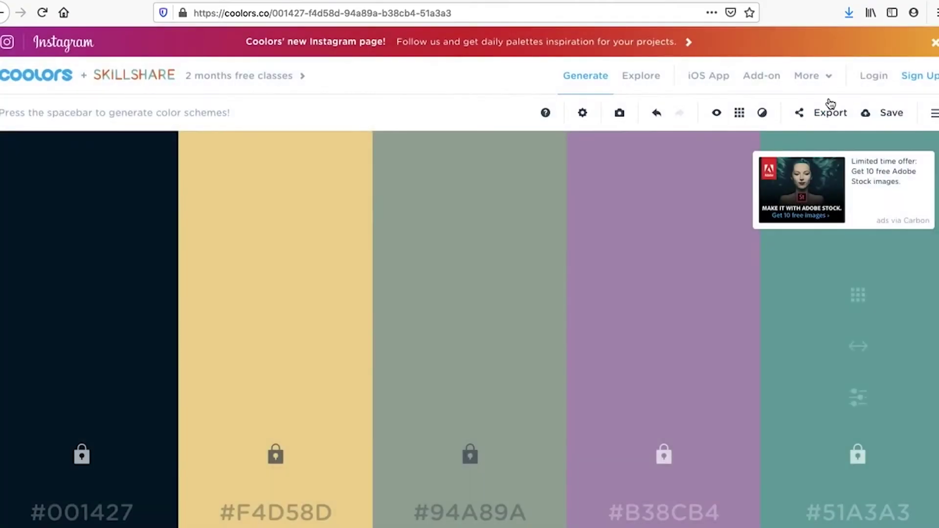
pyautogui.click(884, 114)
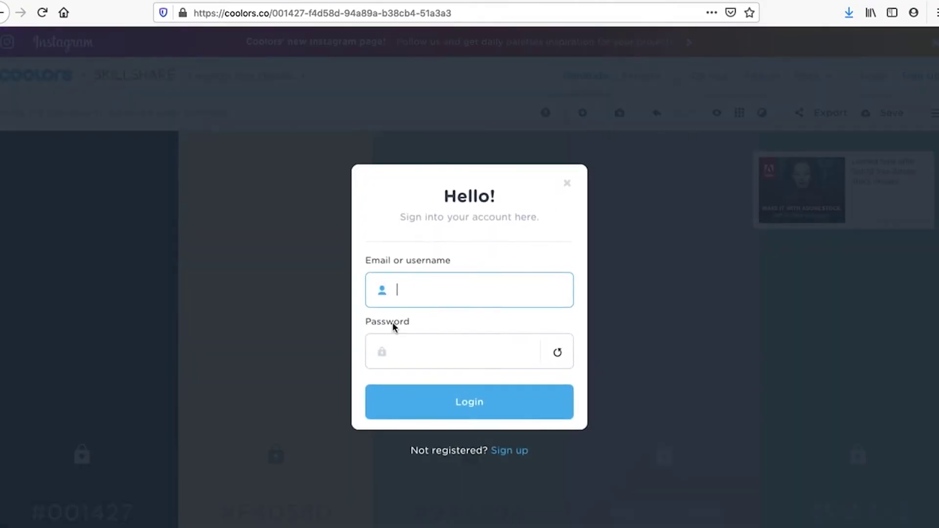
pyautogui.click(568, 184)
pyautogui.click(837, 111)
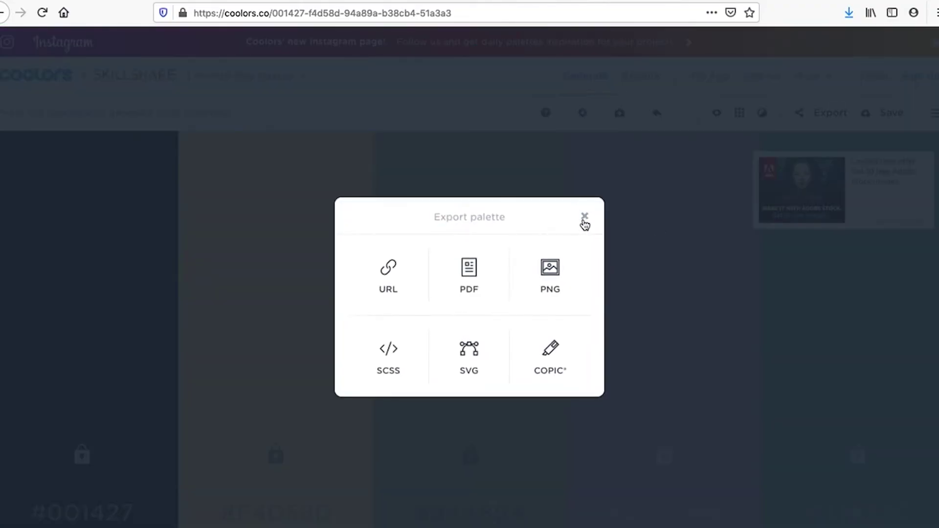
pyautogui.click(584, 217)
# Step: Create a new text editor document and enter the heading "Color Scheme For VideoCode:" for the palette notes
pyautogui.moveTo(50, 523)
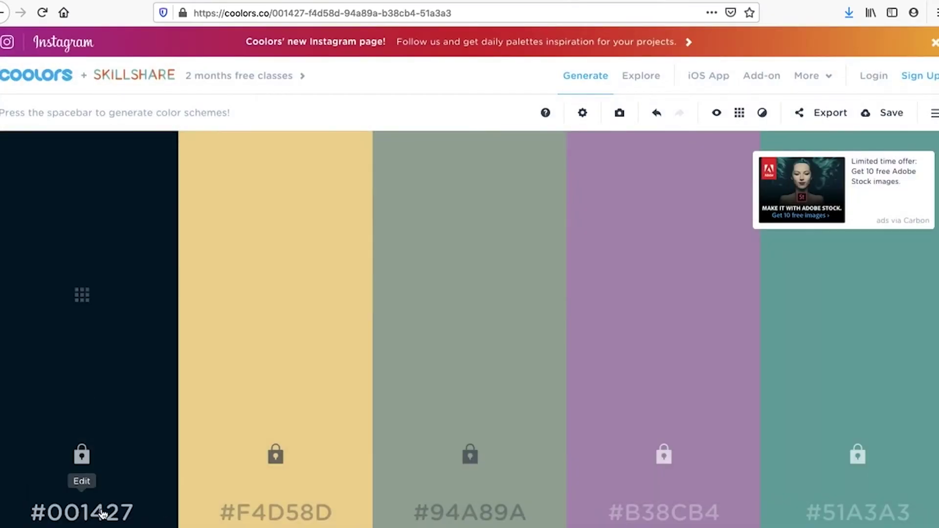
pyautogui.rightClick(309, 524)
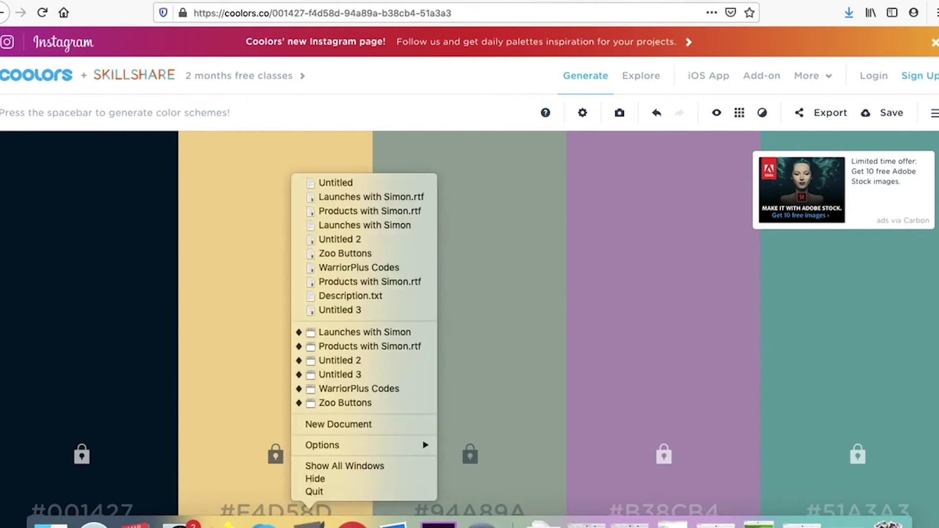
pyautogui.click(336, 424)
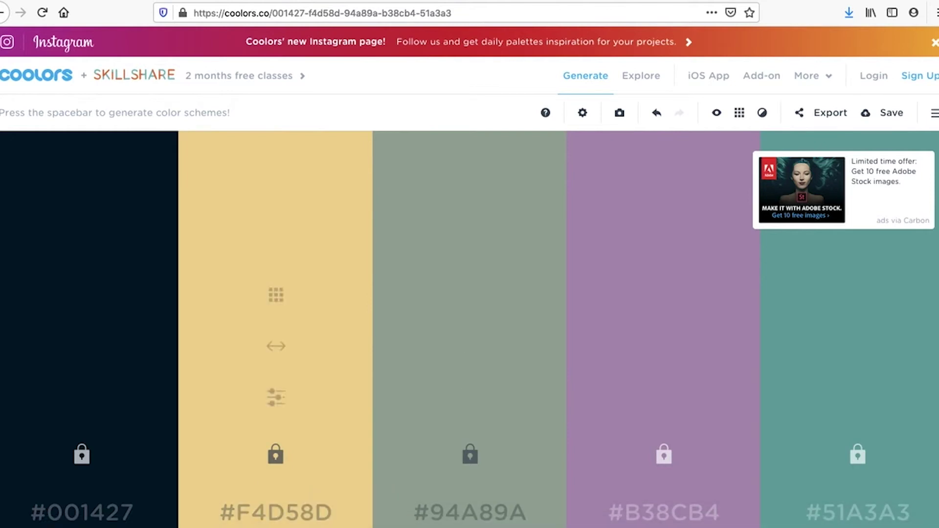
pyautogui.click(309, 522)
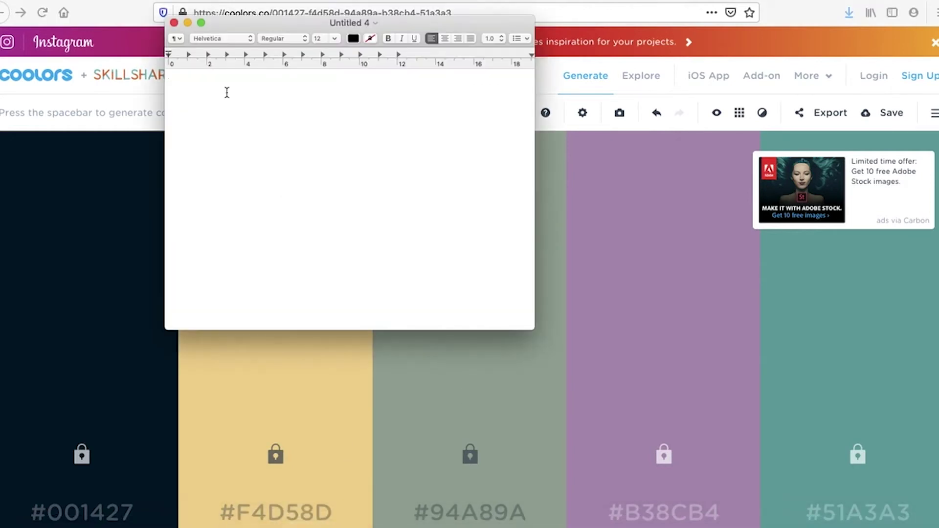
pyautogui.write('Color Scheme For VideoCode:')
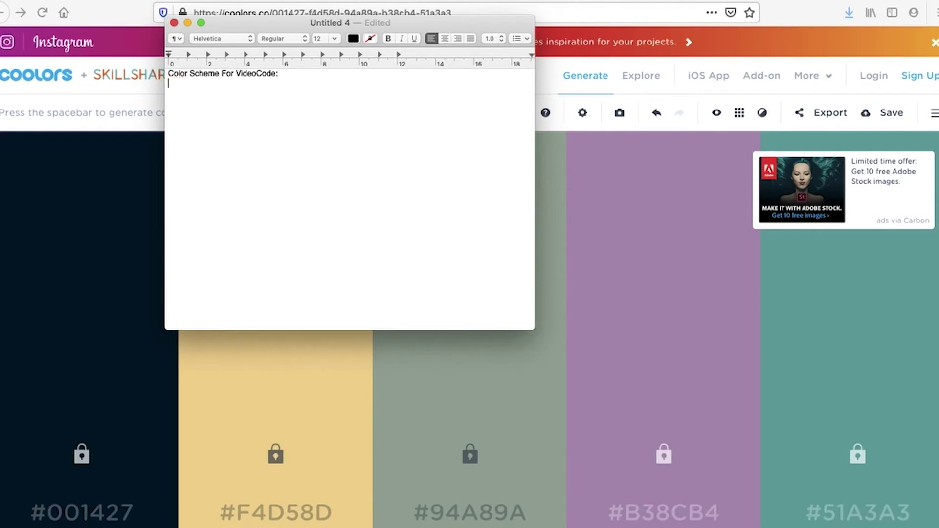
# Step: Copy the first palette colour's code, 001427, from Coolors and paste it below the heading in the TextEdit notes
pyautogui.click(105, 352)
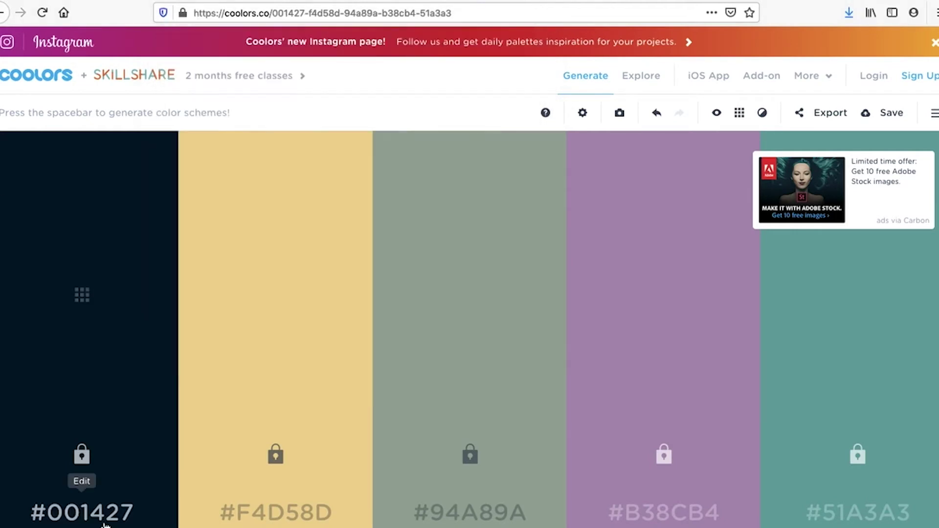
pyautogui.doubleClick(104, 513)
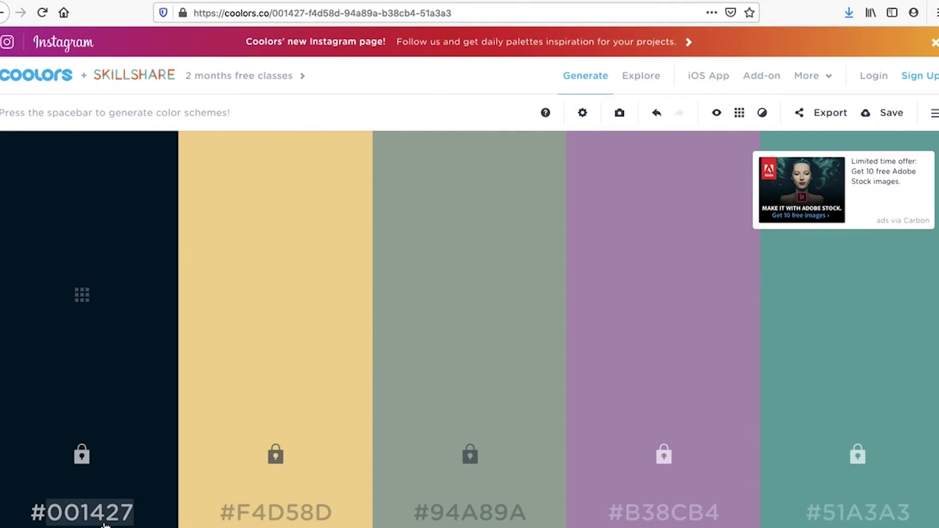
pyautogui.rightClick(105, 524)
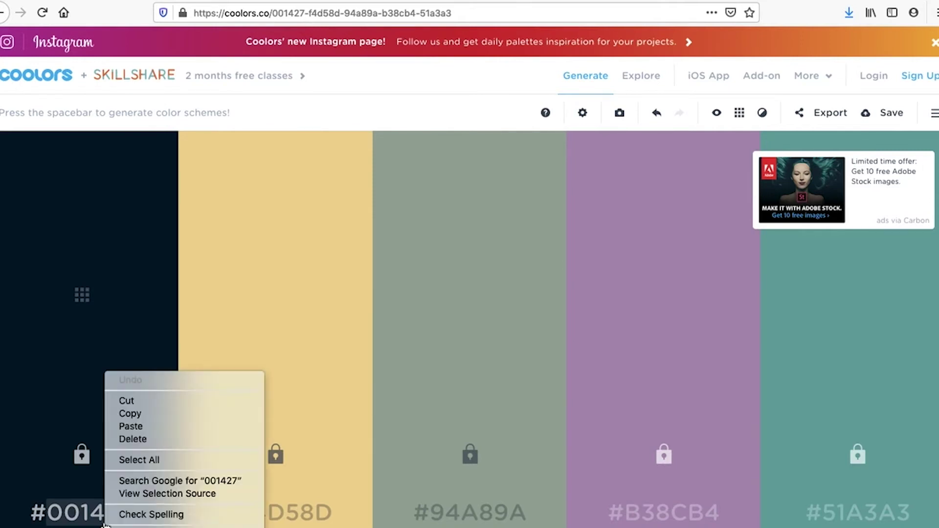
pyautogui.click(139, 414)
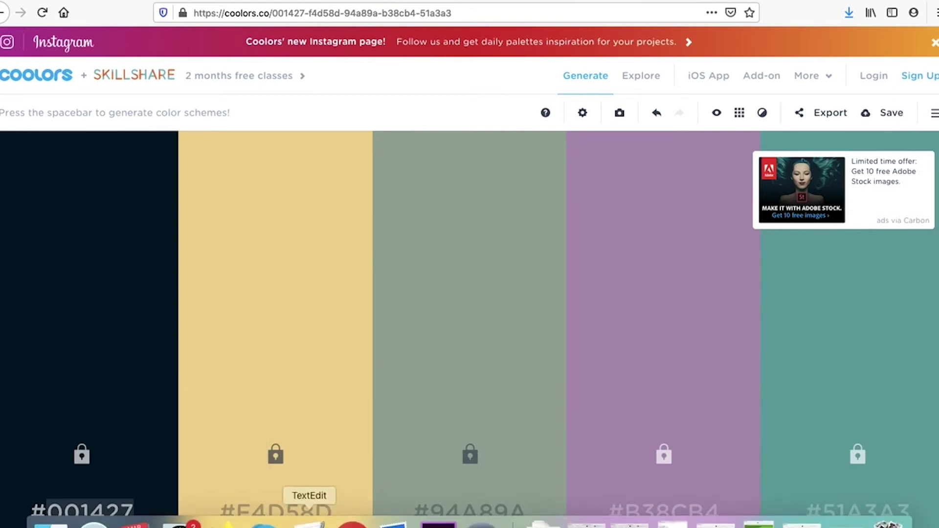
pyautogui.click(309, 523)
pyautogui.press('super+v')
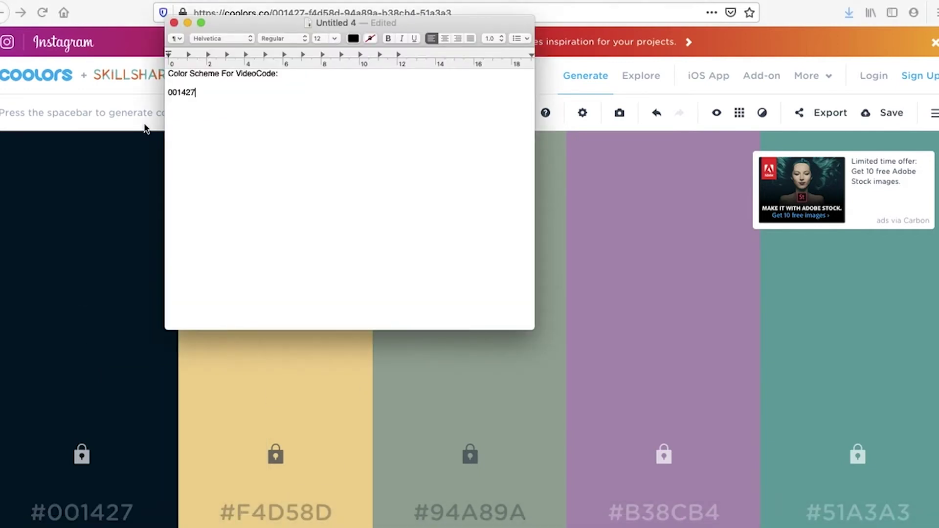
# Step: Copy the yellow colour's code, f4d58d, from Coolors and add it to the comma-separated list in the notes
pyautogui.click(267, 493)
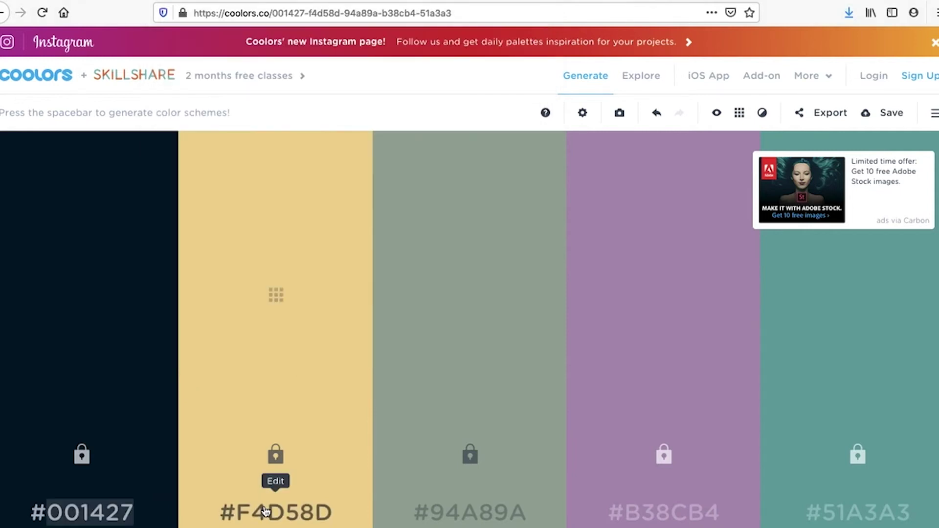
pyautogui.doubleClick(268, 511)
pyautogui.rightClick(265, 511)
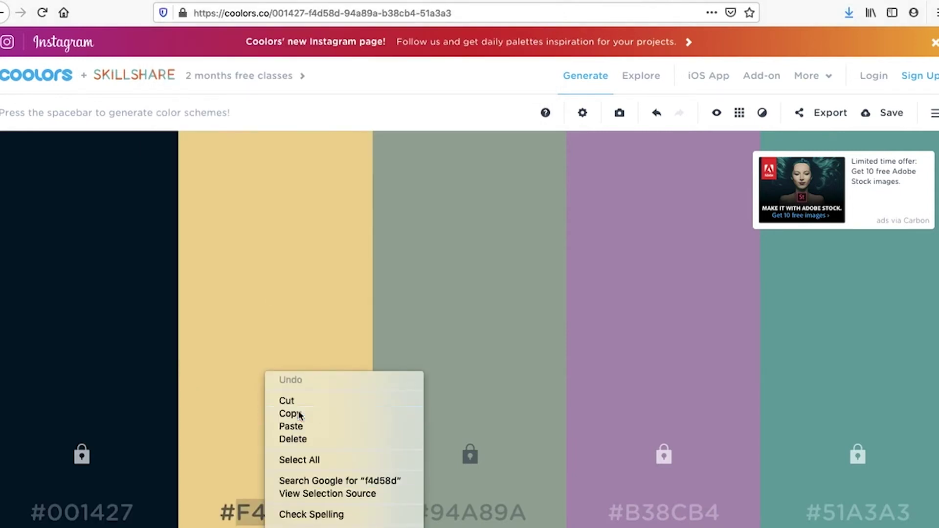
pyautogui.click(293, 413)
pyautogui.click(267, 518)
pyautogui.write('f4d58d,')
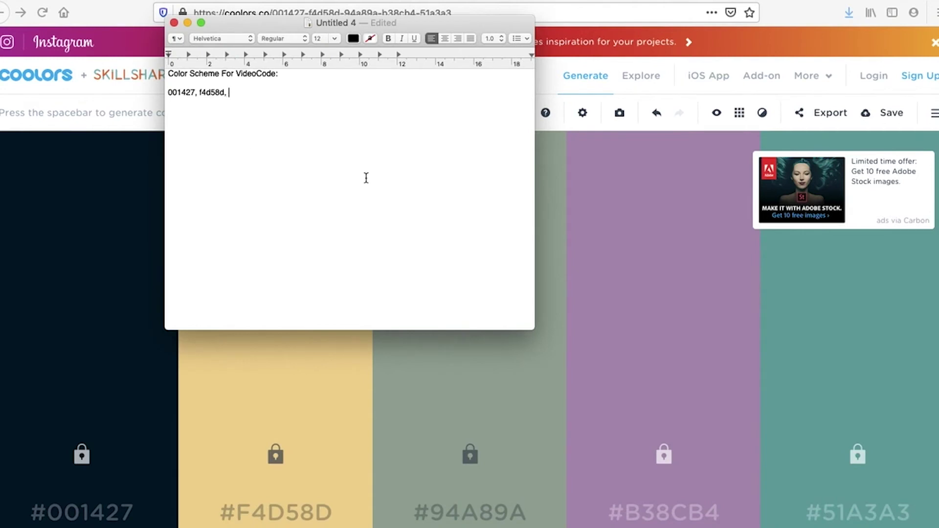
# Step: Copy the grey-green colour's code, 94a89a, from Coolors and append it to the colour list in the notes
pyautogui.click(508, 475)
pyautogui.doubleClick(484, 512)
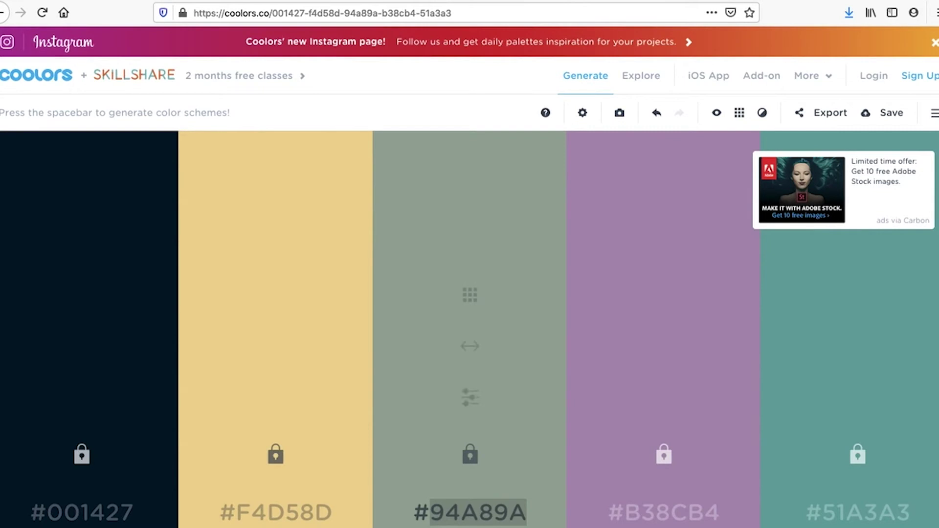
pyautogui.moveTo(394, 522)
pyautogui.click(310, 523)
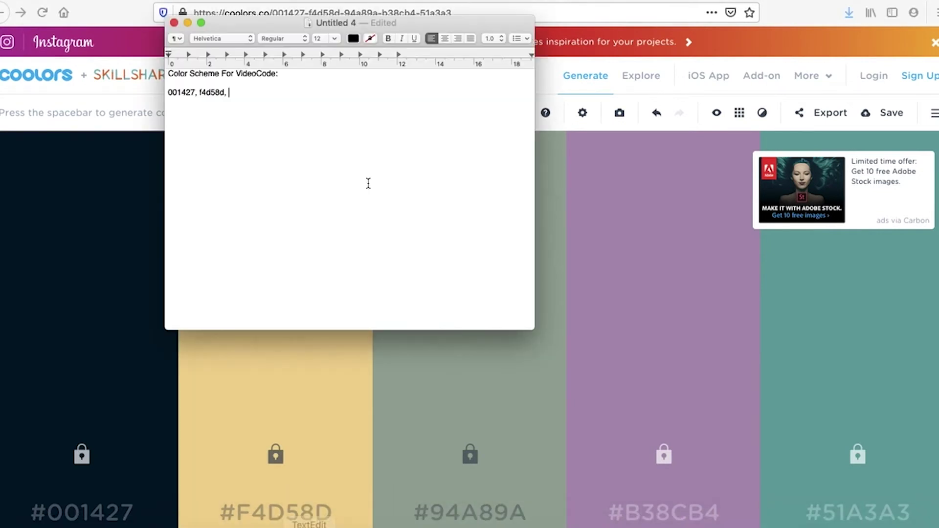
pyautogui.press('super+v')
# Step: Copy the purple colour's code, b38cb4, from Coolors and append it, followed by a comma, to the colour list
pyautogui.click(597, 487)
pyautogui.doubleClick(663, 511)
pyautogui.rightClick(675, 503)
pyautogui.click(698, 414)
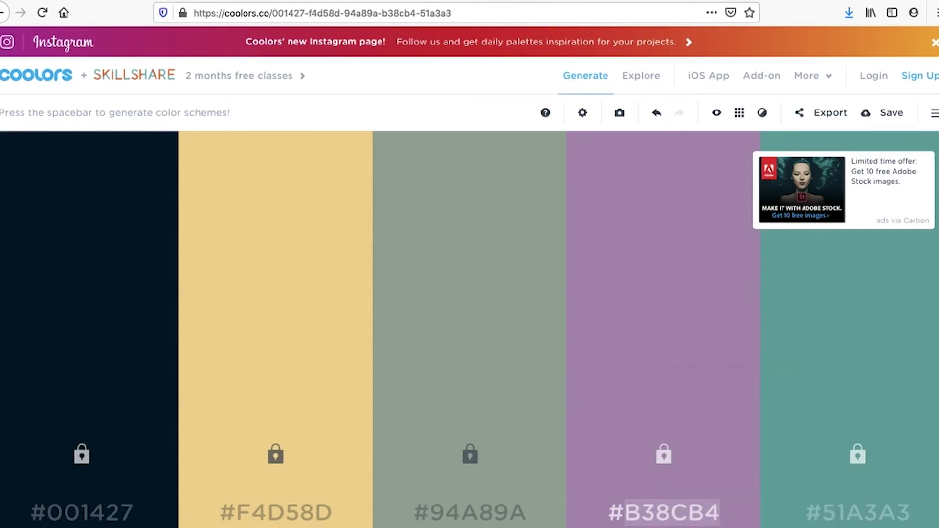
pyautogui.click(309, 523)
pyautogui.write(', f4d58d, 94a89a,')
pyautogui.press('super+v')
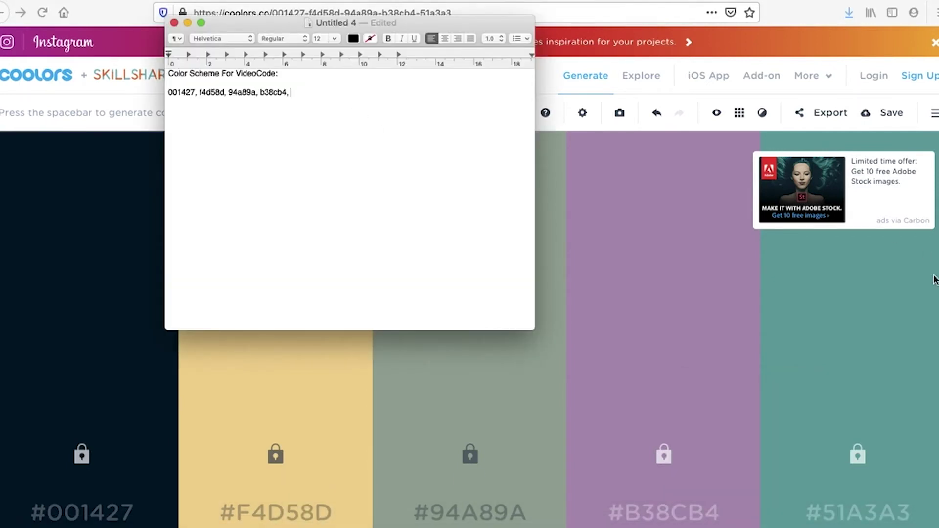
# Step: Copy the teal colour's code, 51a3a3, from Coolors and paste it as the last entry in the colour list
pyautogui.click(835, 503)
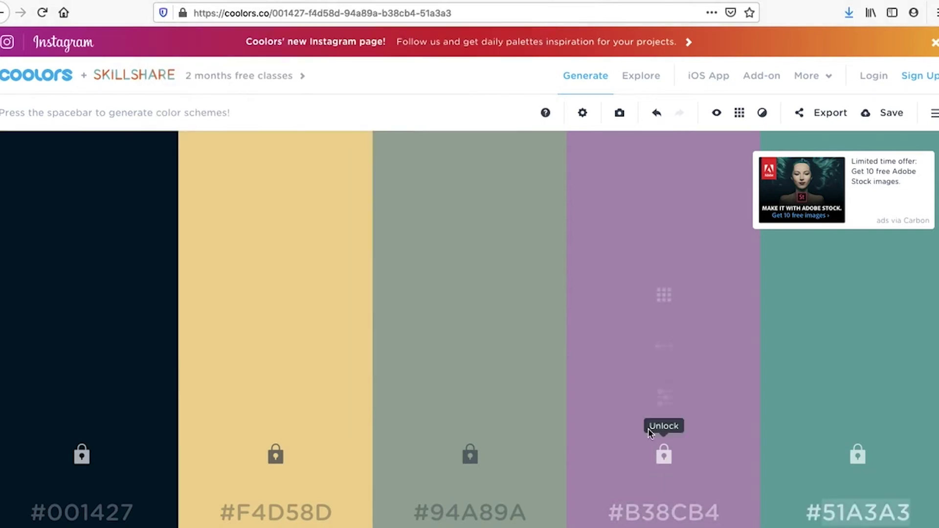
pyautogui.rightClick(857, 511)
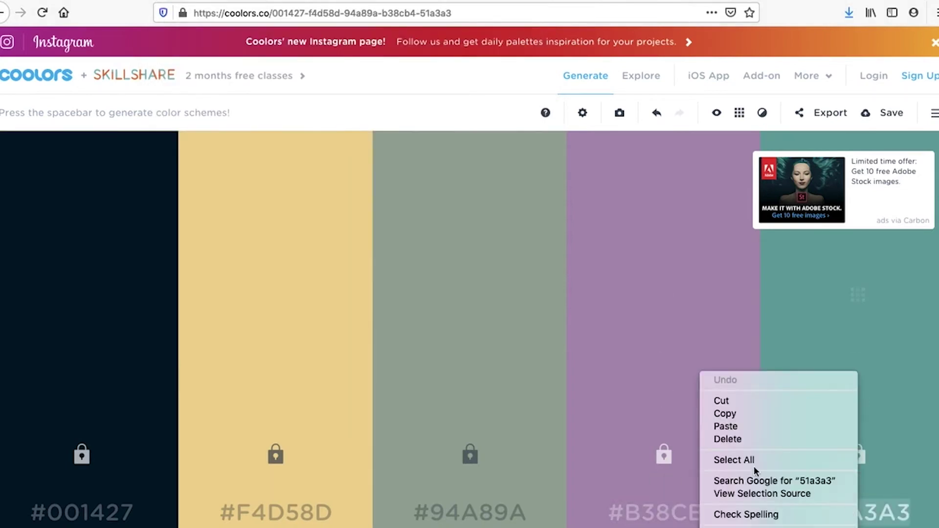
pyautogui.click(745, 416)
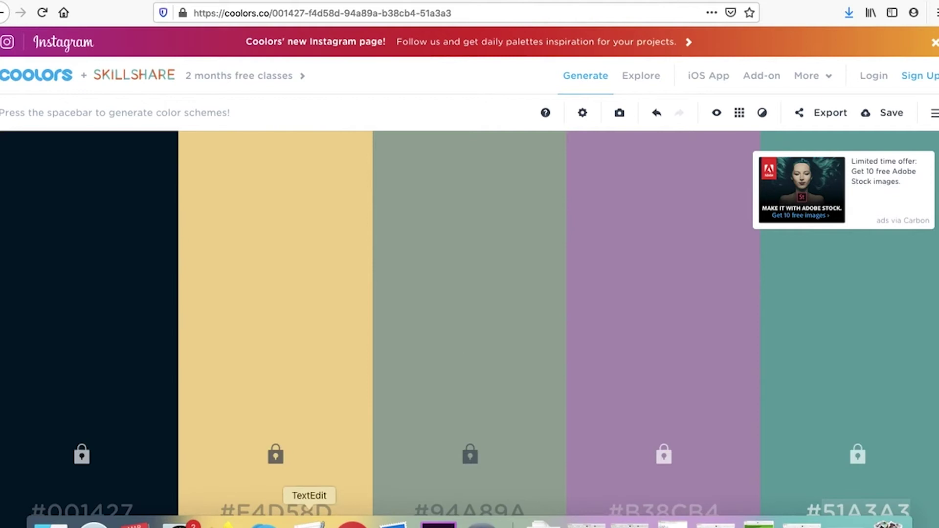
pyautogui.click(309, 522)
pyautogui.press('super+v')
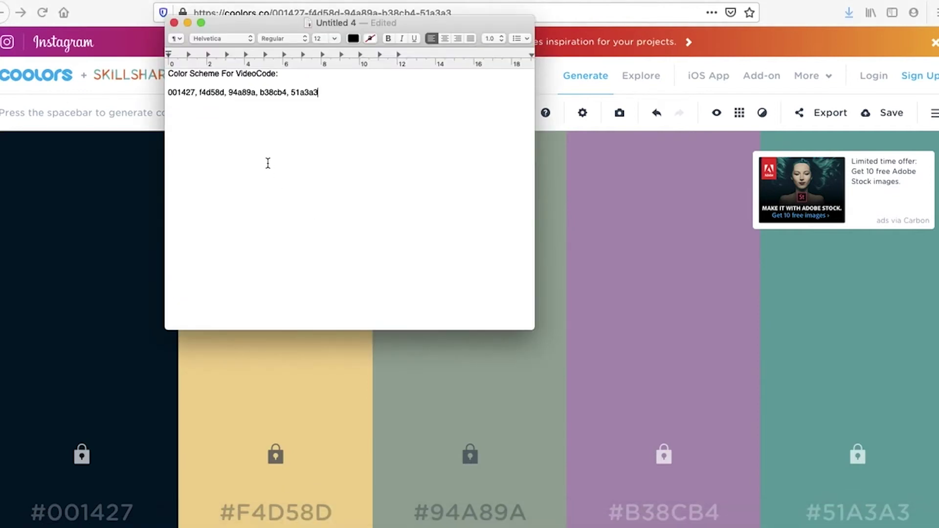
# Step: Switch to the Retro Studios logo design in Canva and select its cassette tape graphic
pyautogui.doubleClick(180, 93)
pyautogui.click(438, 2)
pyautogui.hotkey('ctrl', 'Tab')
pyautogui.click(500, 267)
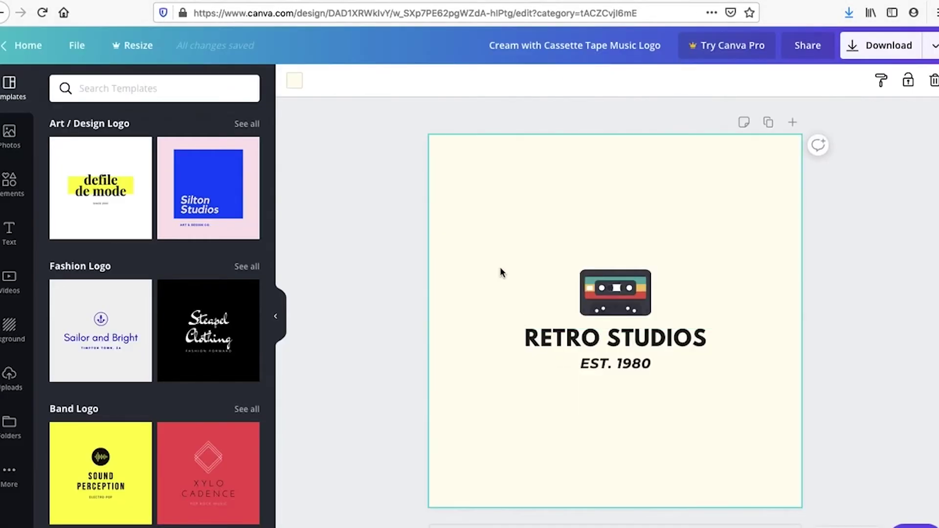
pyautogui.click(608, 289)
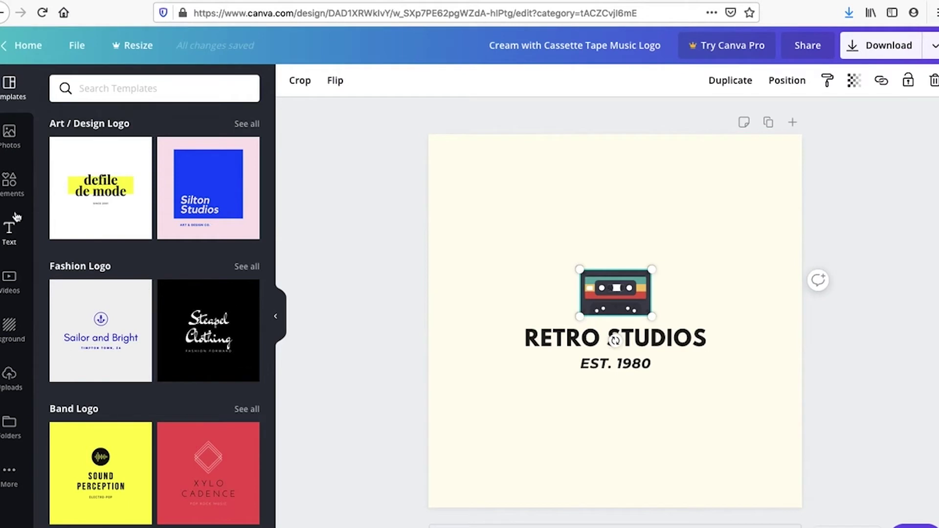
# Step: Search Canva's elements for "science" and look through the results for a graphic suited to the logo
pyautogui.click(13, 186)
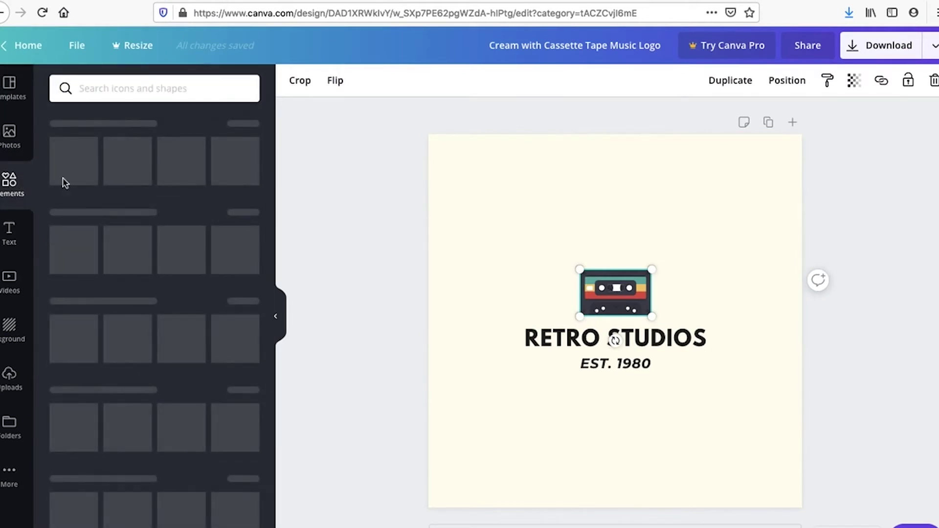
pyautogui.click(135, 84)
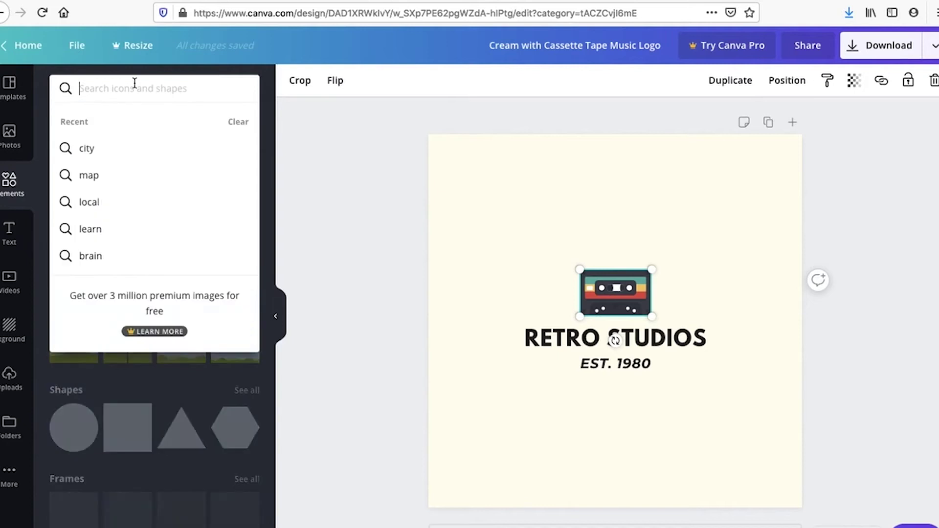
pyautogui.write('sci')
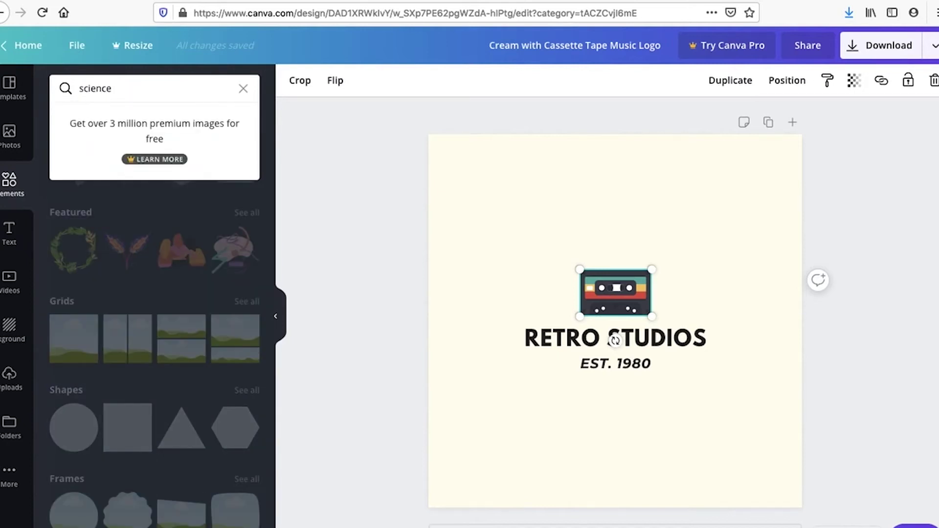
pyautogui.write('ence')
pyautogui.press('Return')
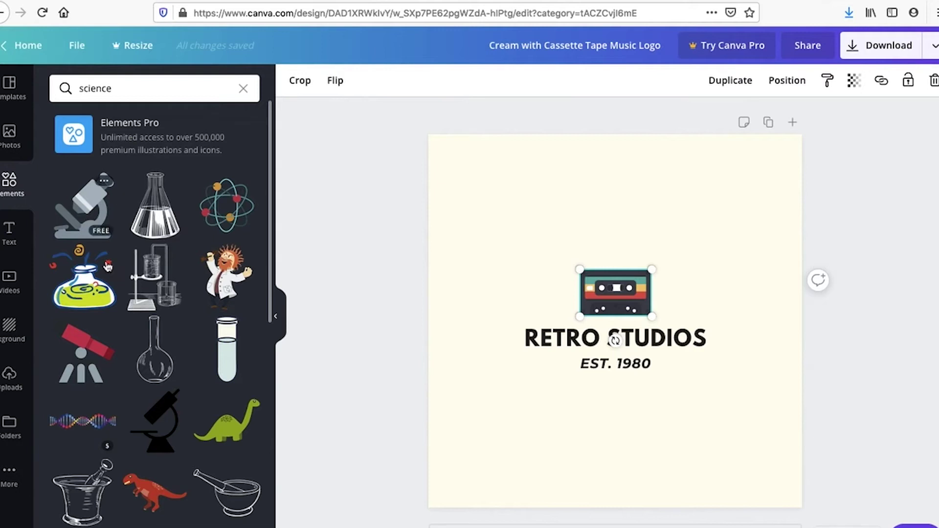
pyautogui.scroll(-6, 130, 444)
pyautogui.scroll(-3, 128, 449)
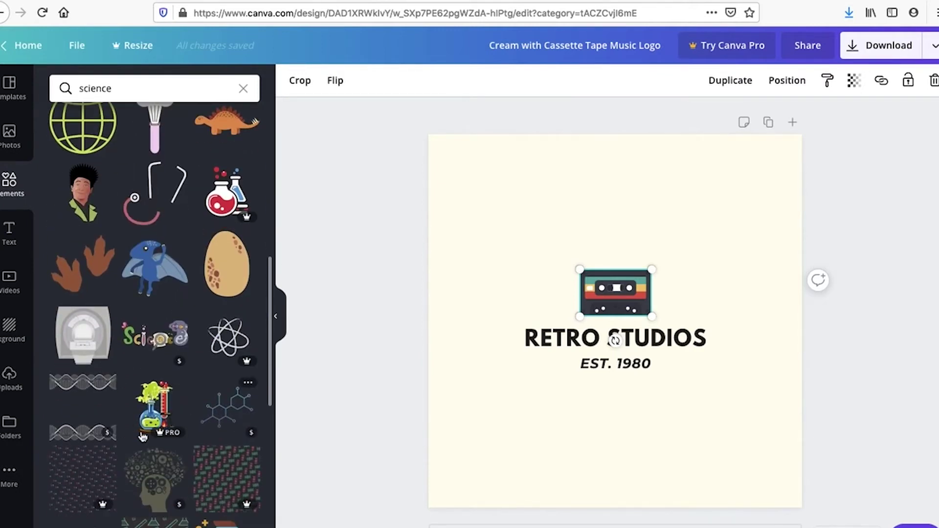
pyautogui.scroll(-9, 141, 438)
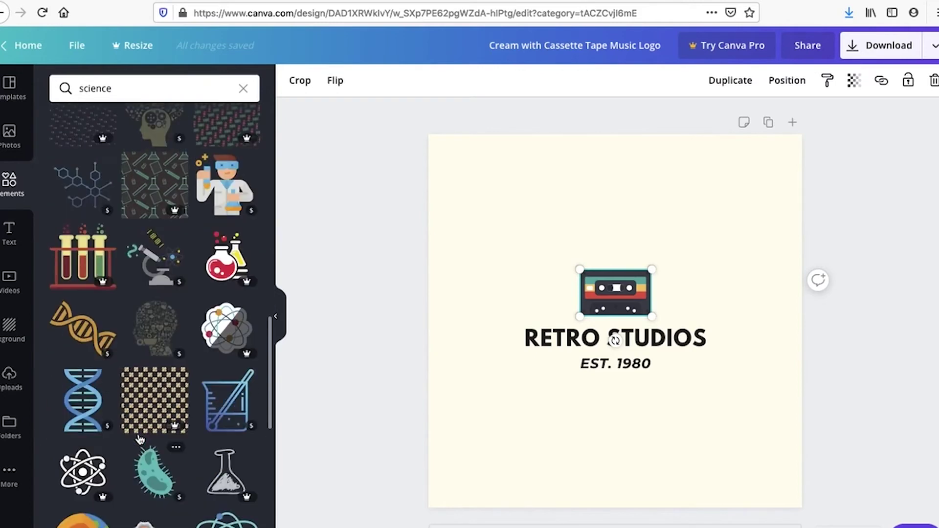
pyautogui.scroll(2, 139, 439)
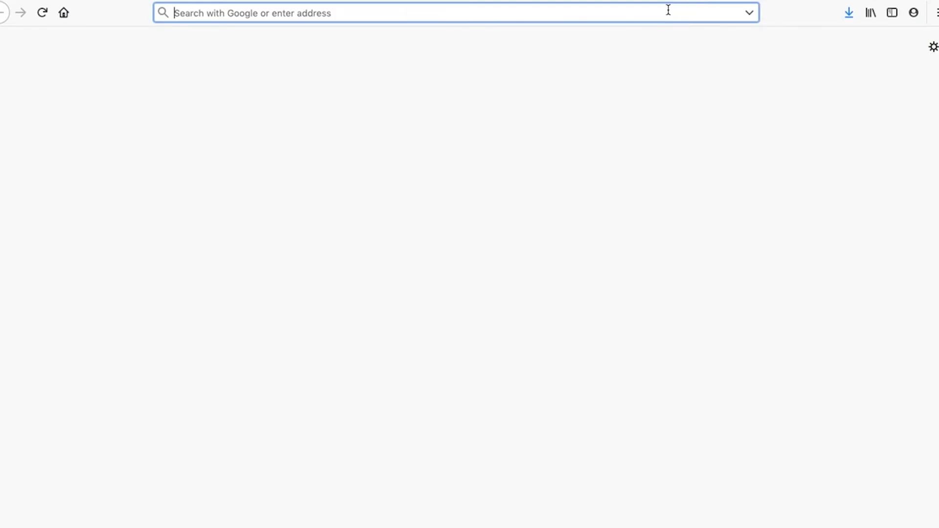
# Step: Open the Envato Elements website in a new browser tab and browse to the Icons category under Graphics
pyautogui.write('envato')
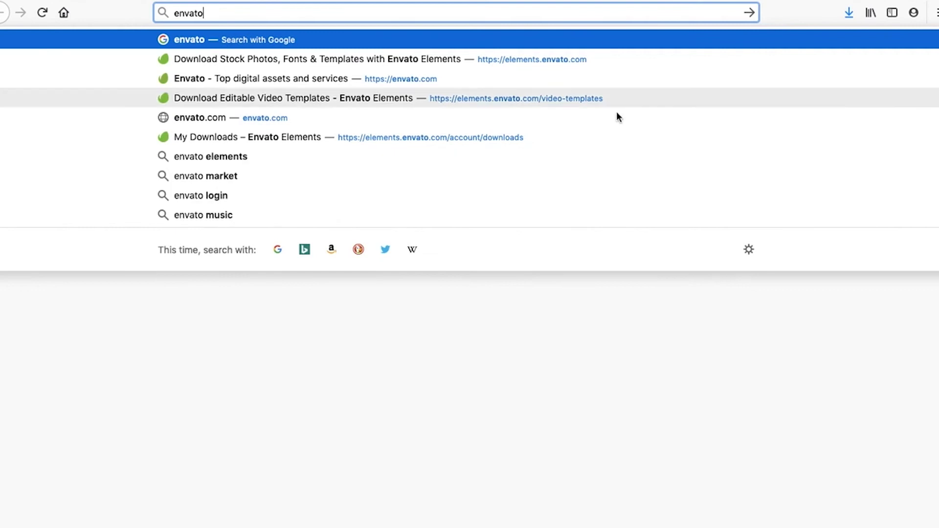
pyautogui.click(573, 62)
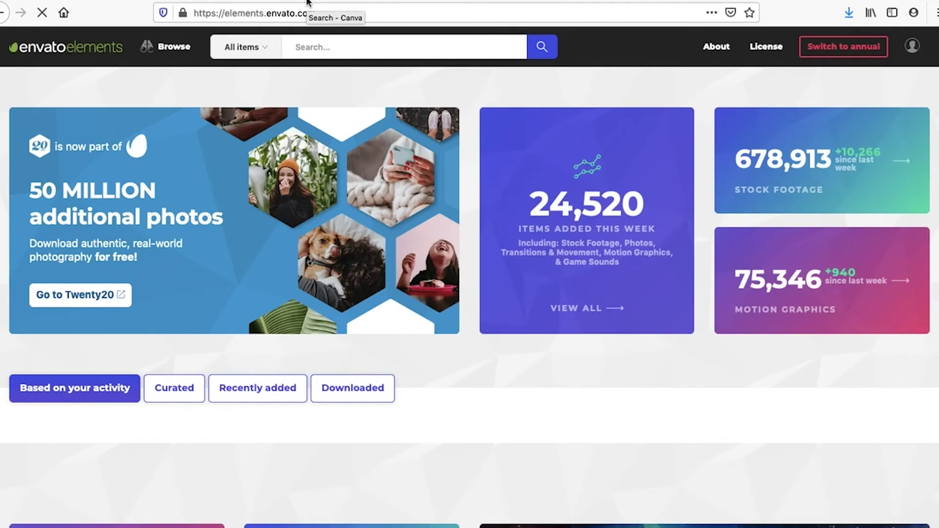
pyautogui.moveTo(169, 56)
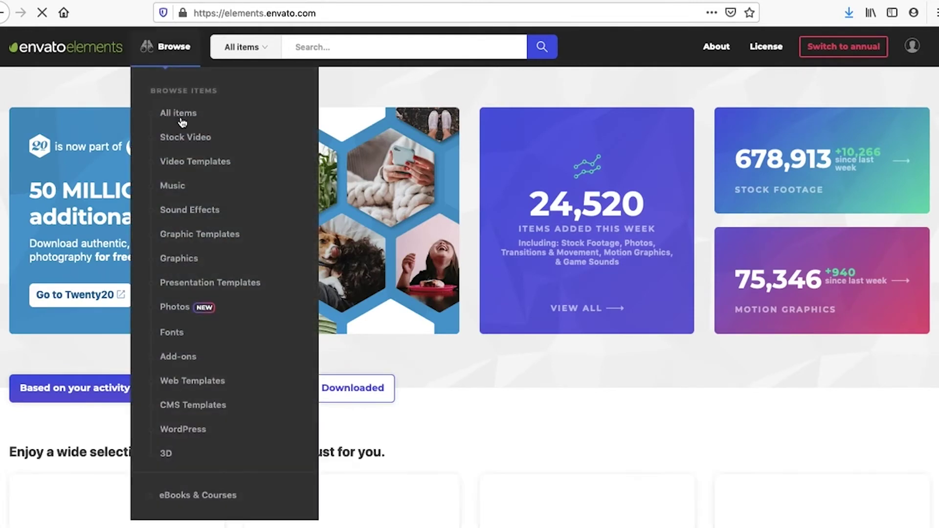
pyautogui.moveTo(185, 234)
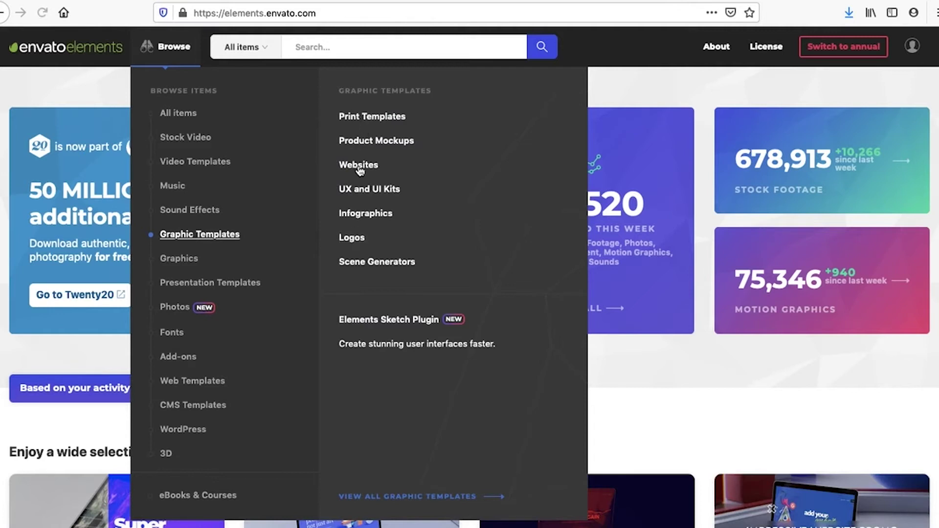
pyautogui.moveTo(184, 259)
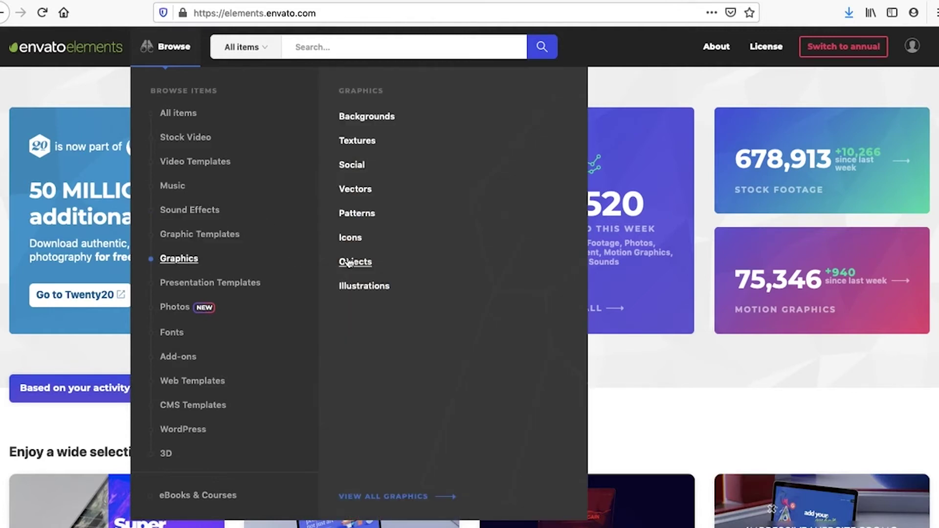
pyautogui.click(350, 240)
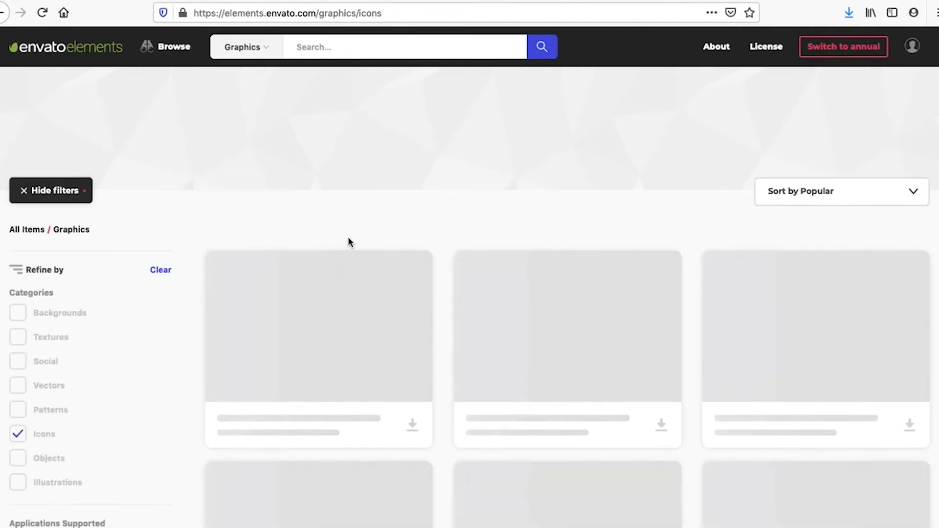
# Step: Search the Envato Elements icons for "science", correcting the misspelled search term
pyautogui.click(342, 47)
pyautogui.write('scence')
pyautogui.press('Return')
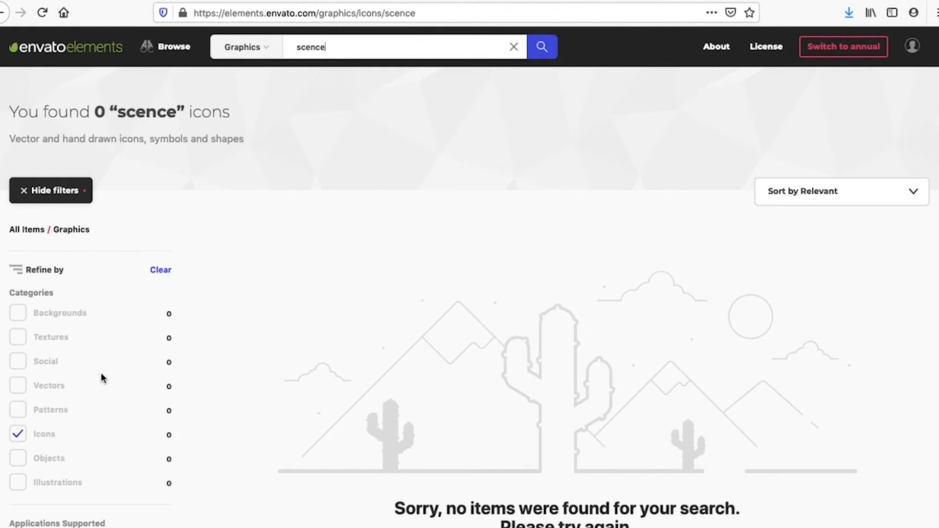
pyautogui.rightClick(101, 371)
pyautogui.click(264, 229)
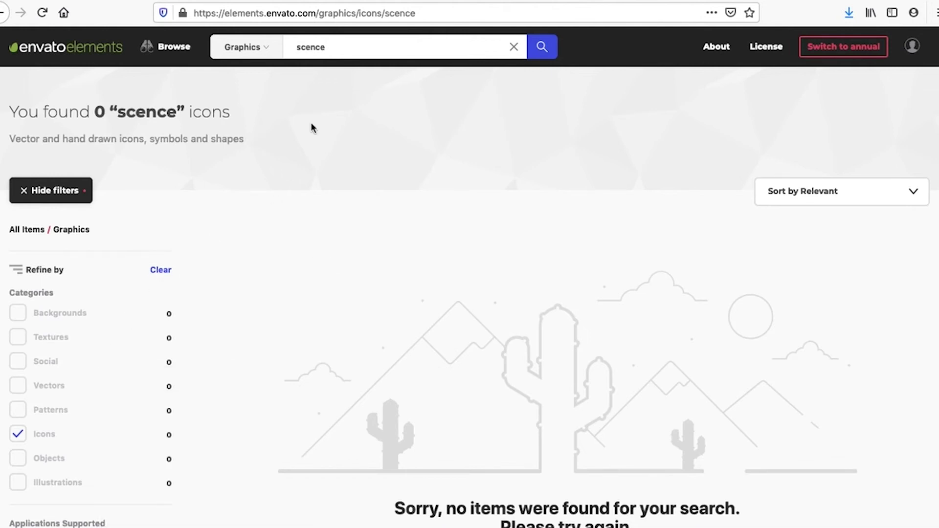
pyautogui.click(305, 49)
pyautogui.write('i')
pyautogui.press('Return')
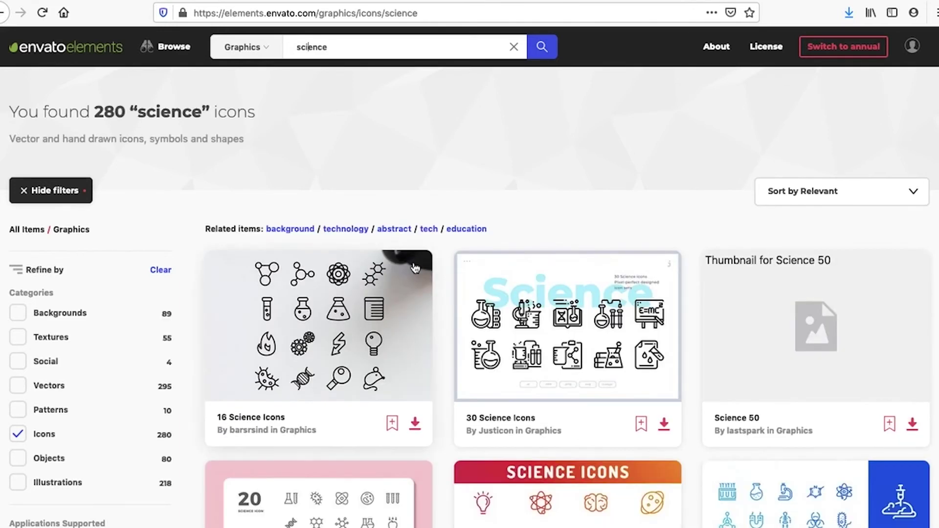
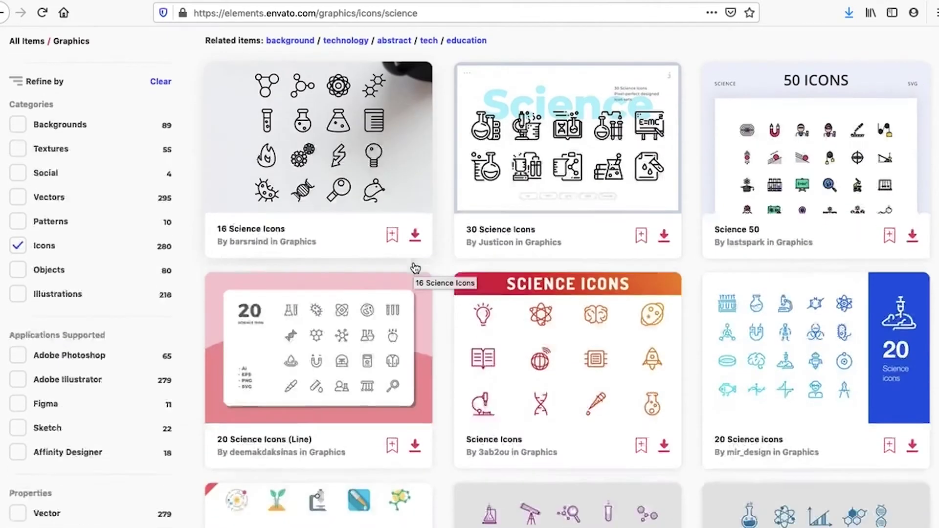
# Step: Look through the science icon packs in the Envato Elements results, checking them against the Coolors palette for a suitable style
pyautogui.scroll(-5, 414, 267)
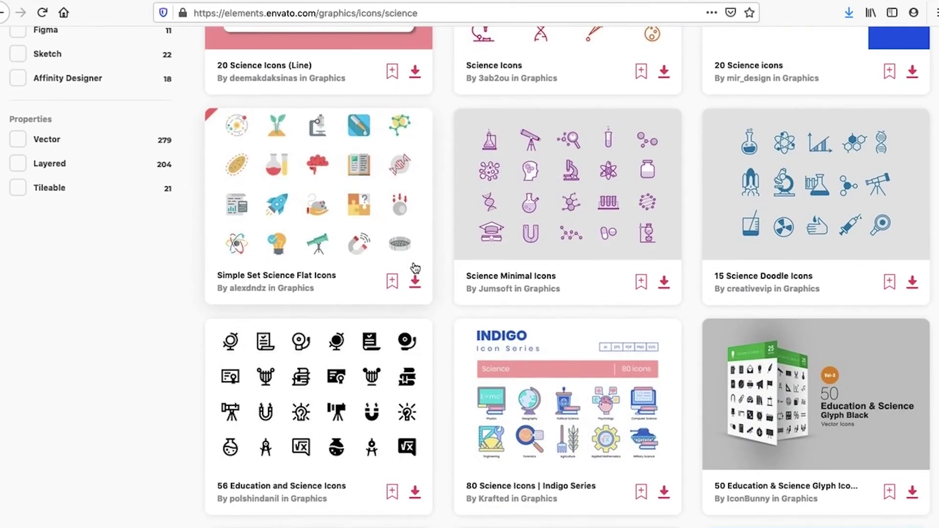
pyautogui.scroll(1, 415, 267)
pyautogui.scroll(-6, 414, 268)
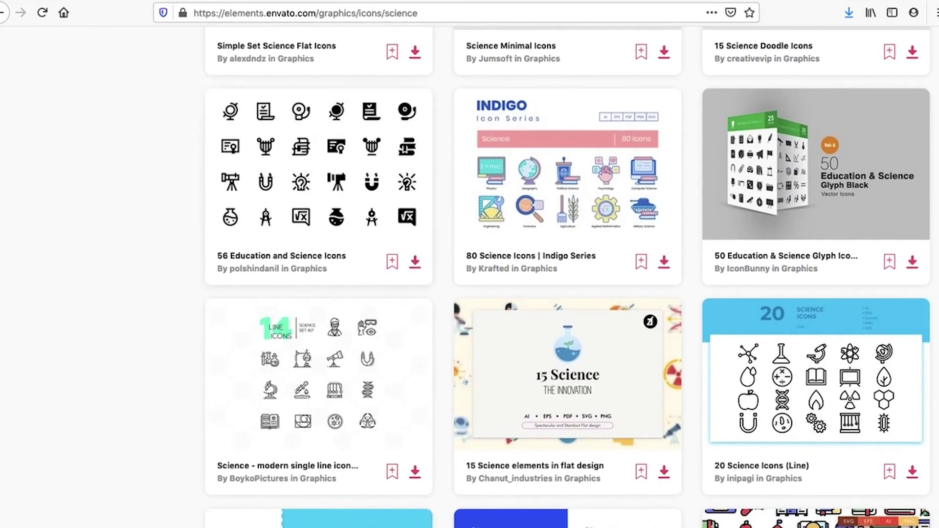
pyautogui.click(561, 2)
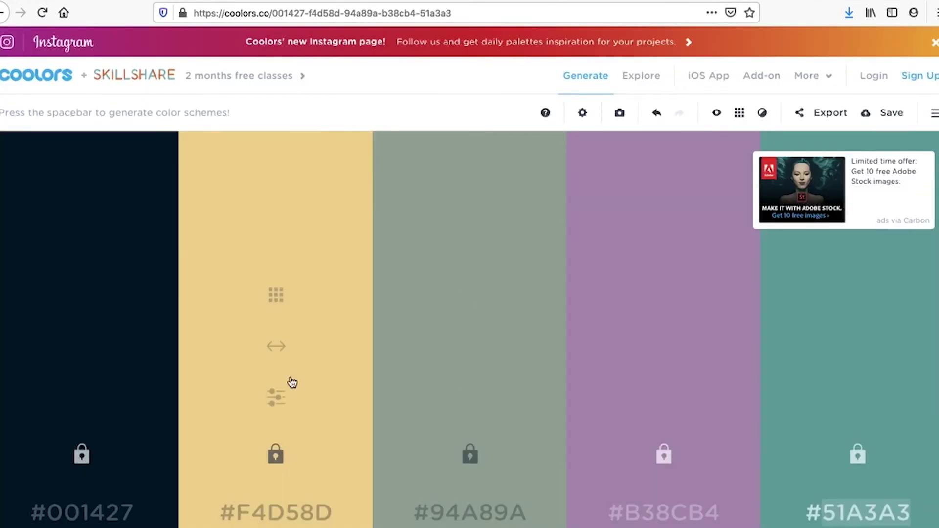
pyautogui.click(693, 2)
pyautogui.scroll(-8, 558, 281)
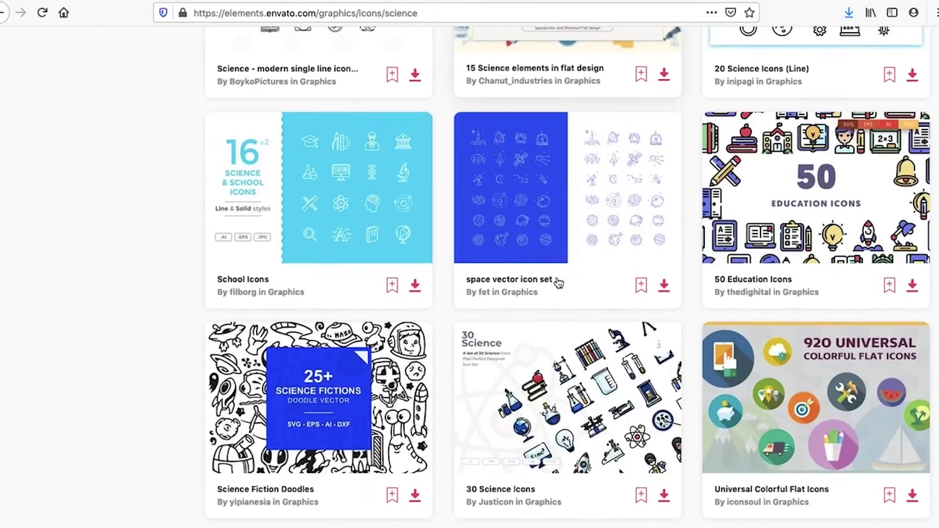
pyautogui.scroll(-6, 559, 283)
pyautogui.scroll(10, 558, 283)
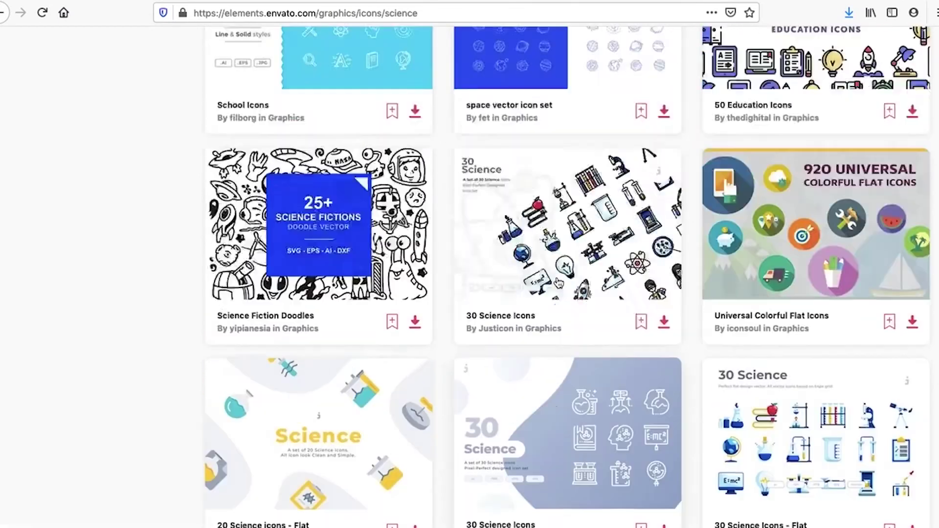
pyautogui.scroll(3, 559, 282)
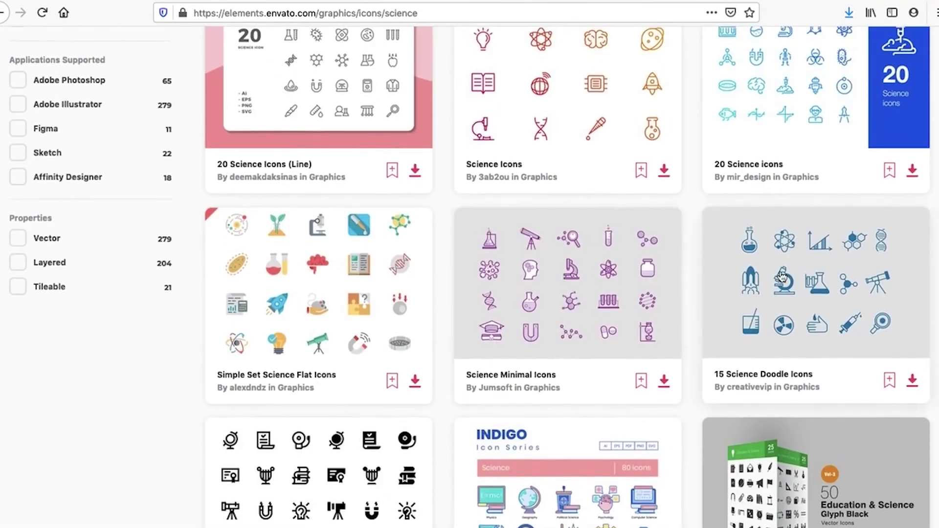
pyautogui.scroll(6, 550, 264)
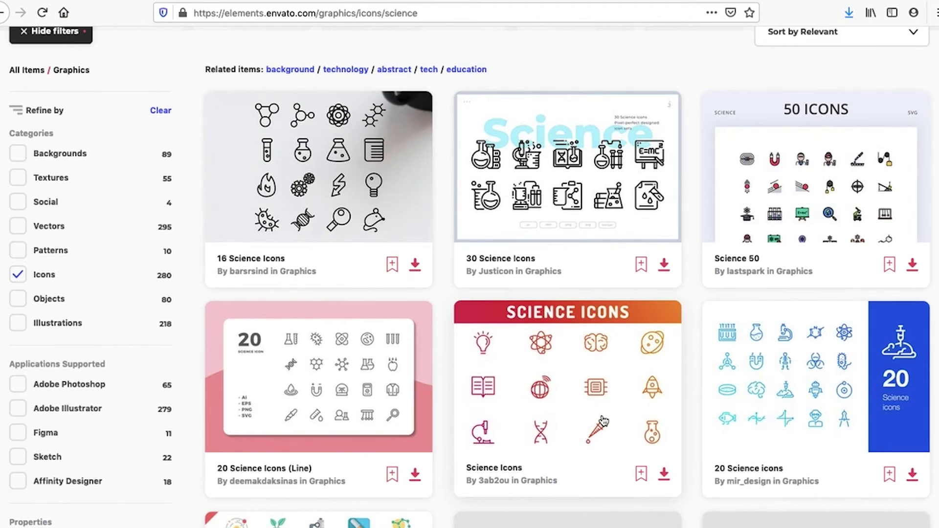
# Step: Open the "20 Science icons" pack with the blue gradient line icons and review its preview images
pyautogui.click(806, 360)
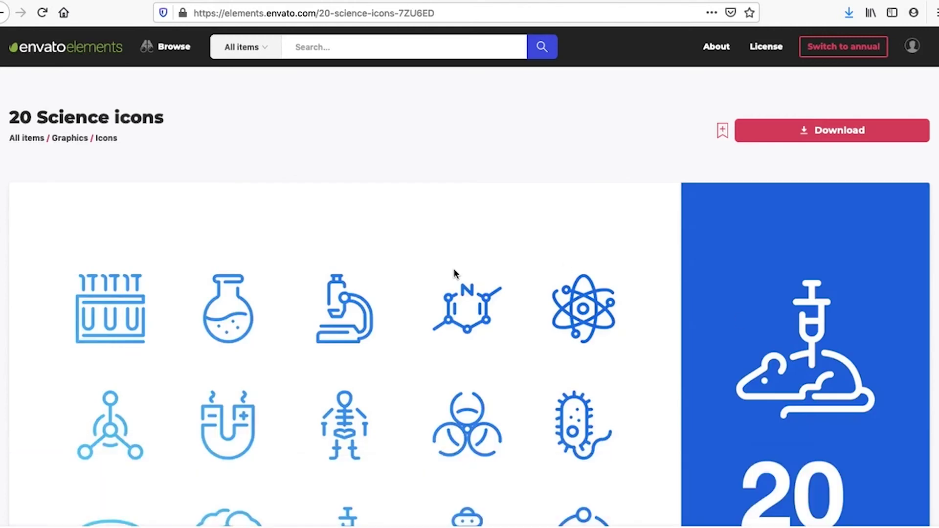
pyautogui.scroll(-3, 573, 323)
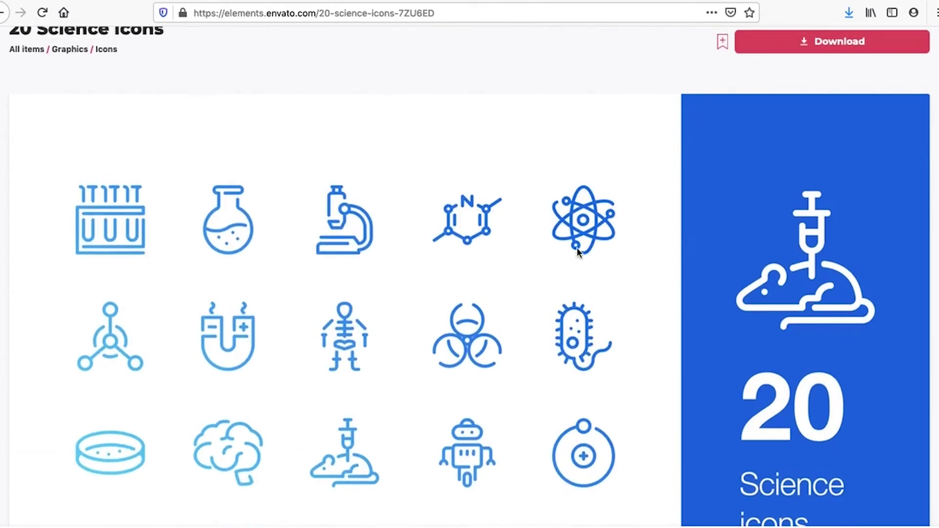
pyautogui.scroll(-5, 594, 288)
pyautogui.scroll(7, 594, 288)
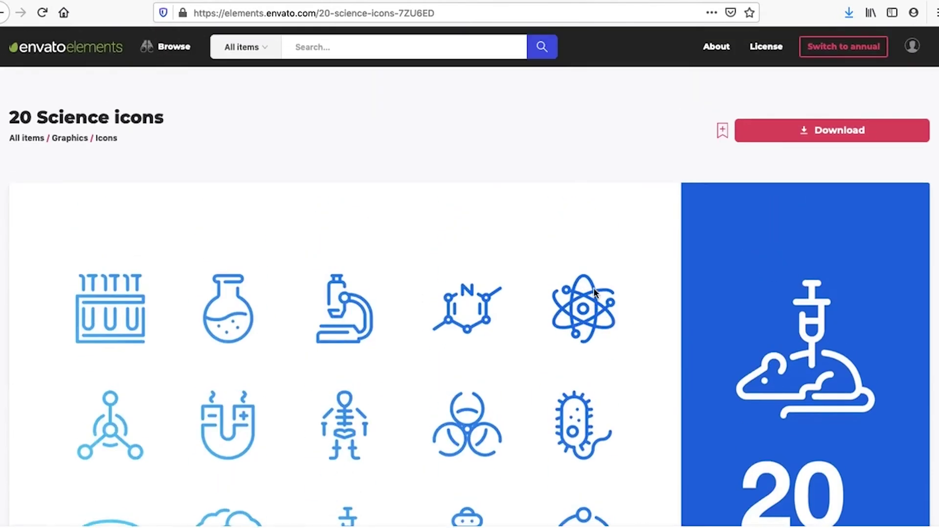
# Step: Add the icon pack to a new Envato project named "VideoCode" and download it with a license
pyautogui.click(782, 141)
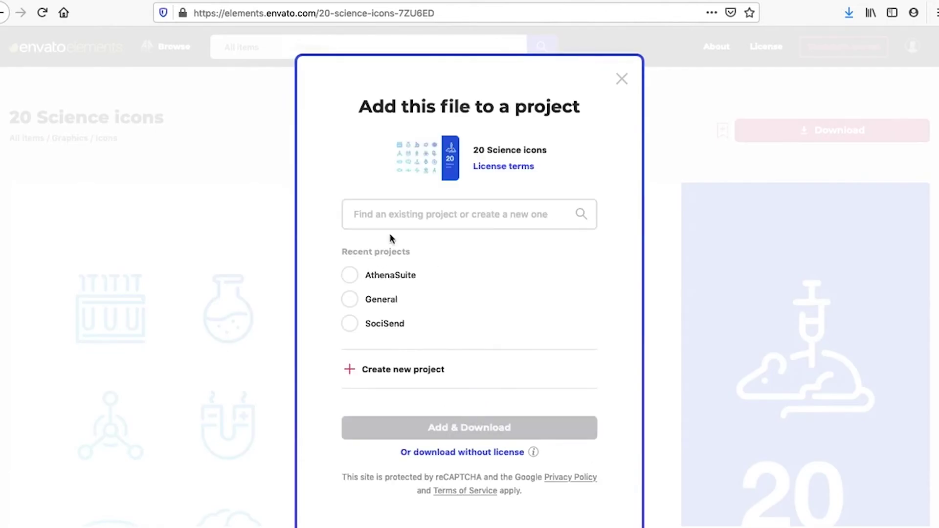
pyautogui.click(406, 218)
pyautogui.write('Vide')
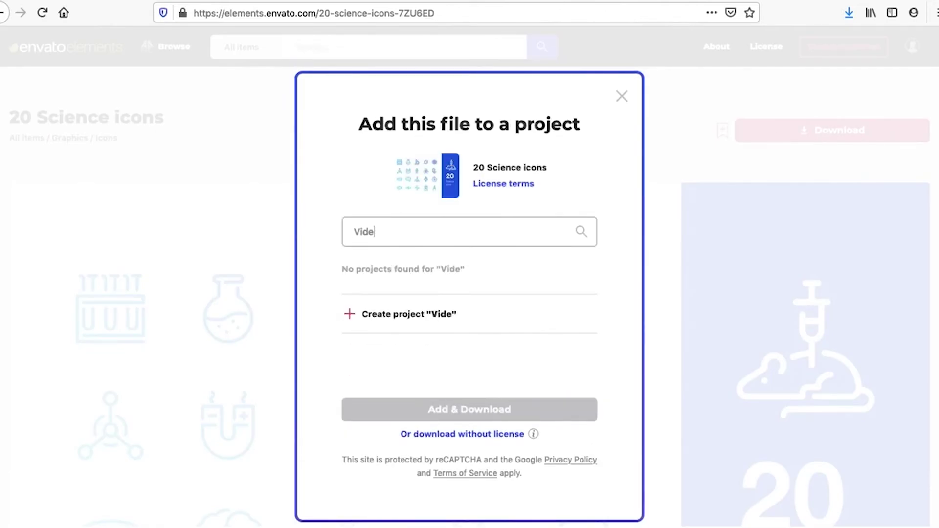
pyautogui.write('oCode')
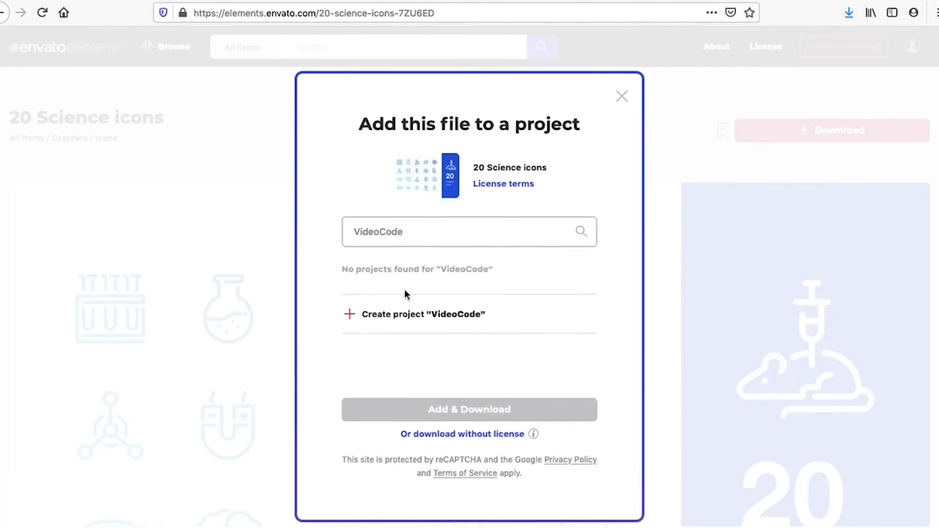
pyautogui.click(394, 315)
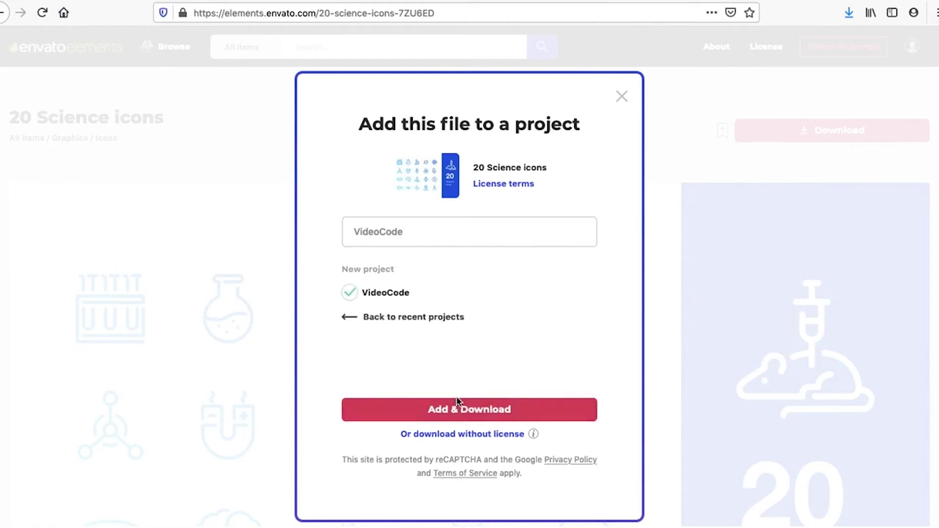
pyautogui.click(457, 413)
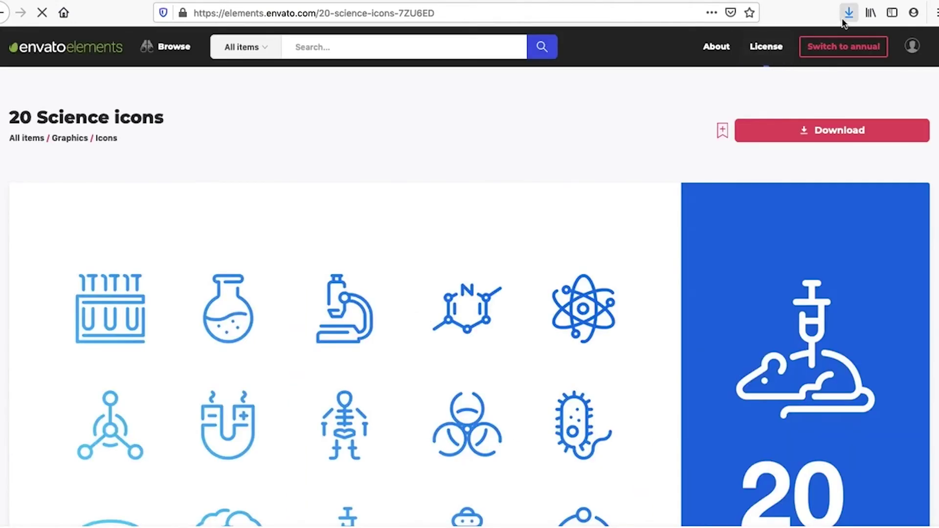
pyautogui.click(848, 15)
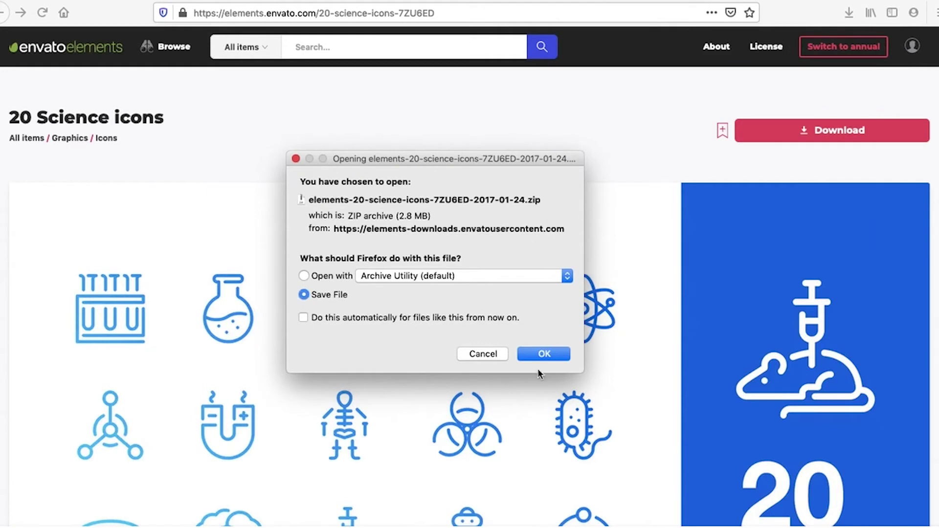
# Step: Choose to save the archive to disk and create a new "Images" folder inside the VideoCode folder as its destination
pyautogui.click(540, 355)
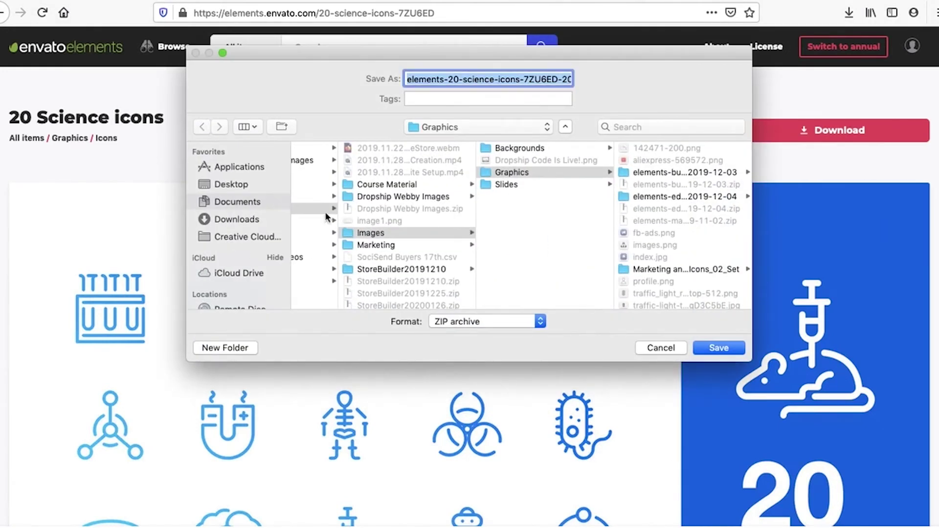
pyautogui.hscroll(-3, 342, 220)
pyautogui.click(340, 281)
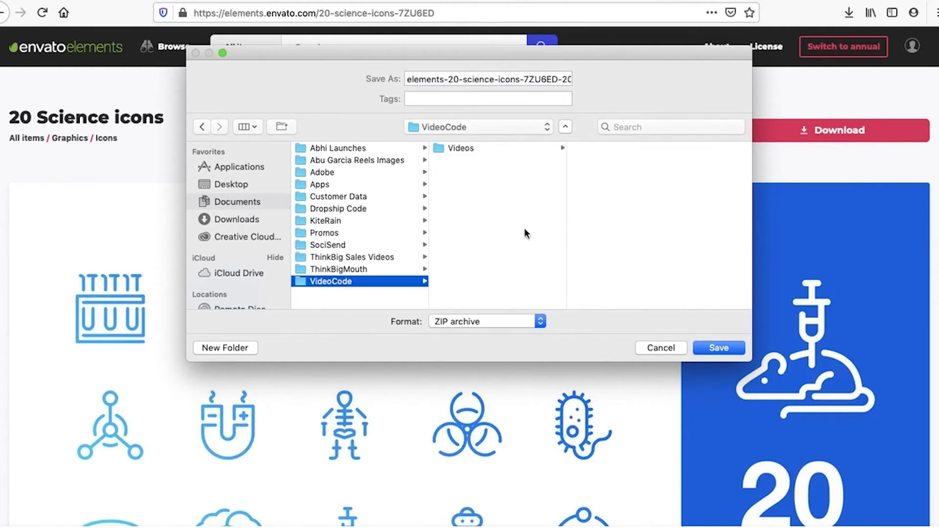
pyautogui.click(472, 148)
pyautogui.click(460, 169)
pyautogui.click(247, 347)
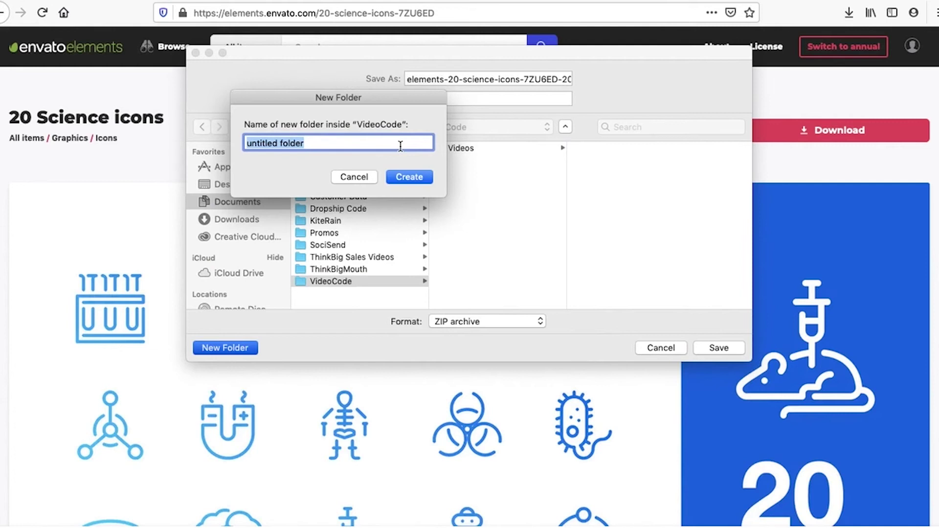
pyautogui.write('Images')
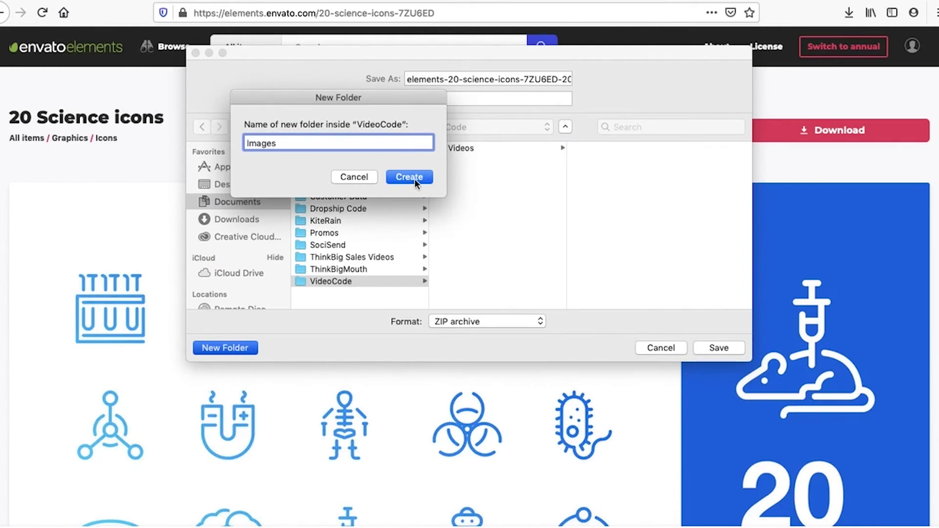
pyautogui.click(414, 178)
# Step: Name the archive "videocode-icons.zip" and save it in the Images folder
pyautogui.click(474, 81)
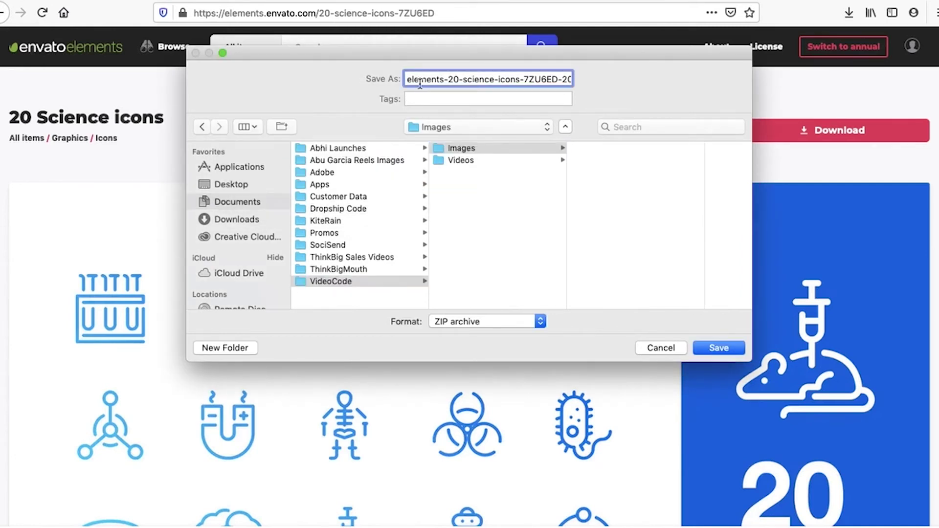
pyautogui.moveTo(410, 82); pyautogui.dragTo(488, 82)
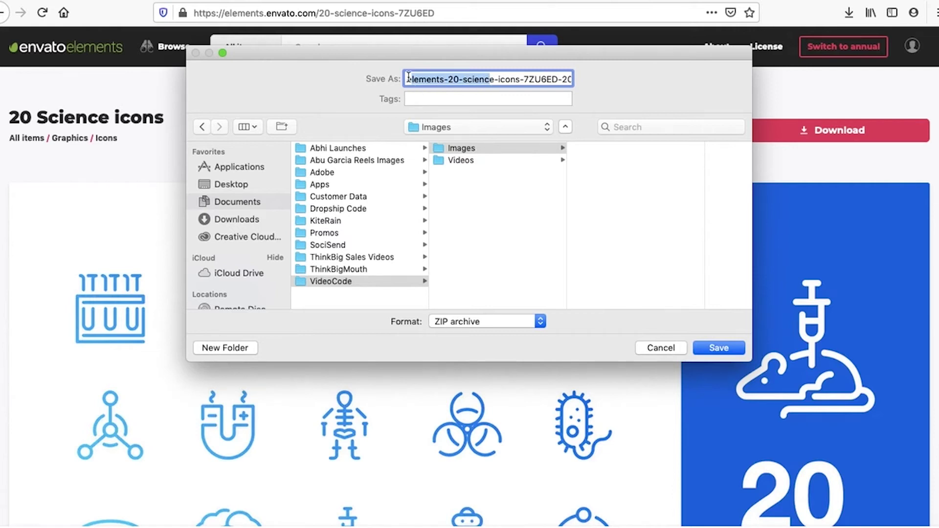
pyautogui.moveTo(409, 79); pyautogui.dragTo(622, 86)
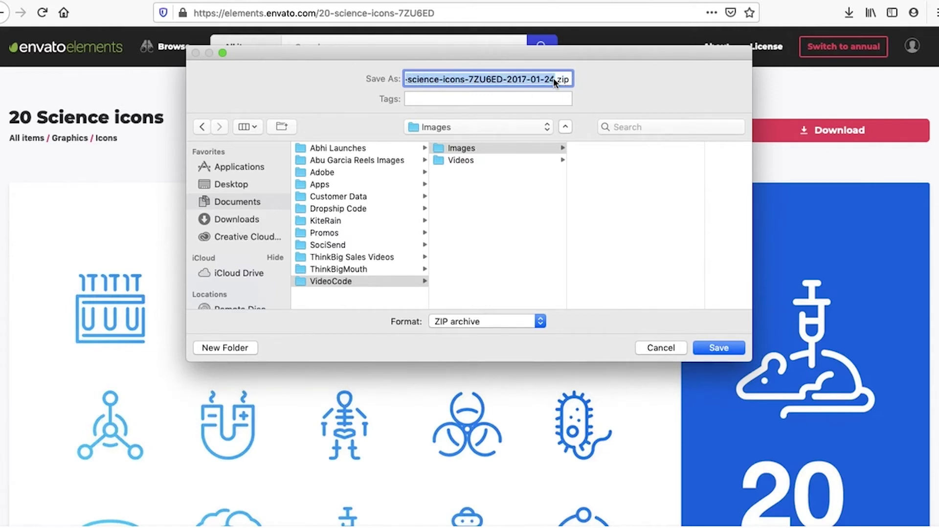
pyautogui.write('video')
pyautogui.press('BackSpace')
pyautogui.press('BackSpace')
pyautogui.press('BackSpace')
pyautogui.press('BackSpace')
pyautogui.press('BackSpace')
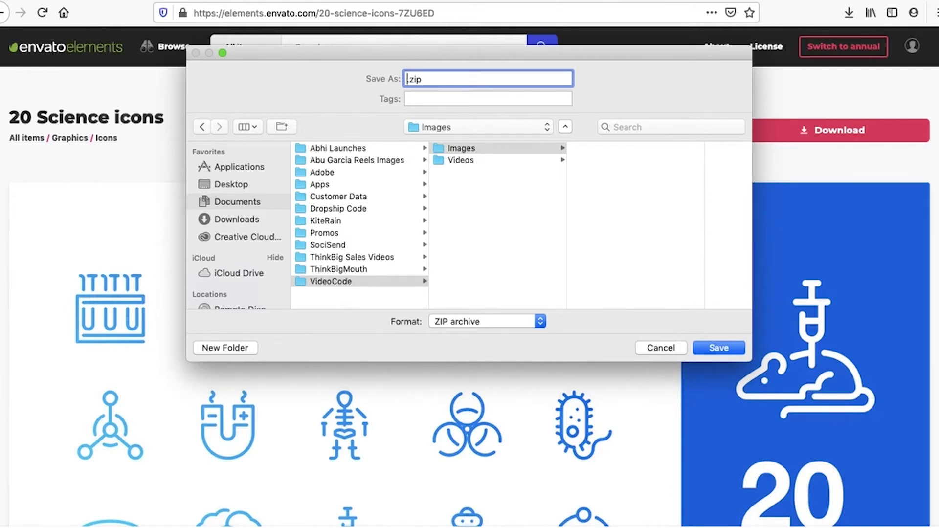
pyautogui.write('videocode-icons')
pyautogui.click(715, 346)
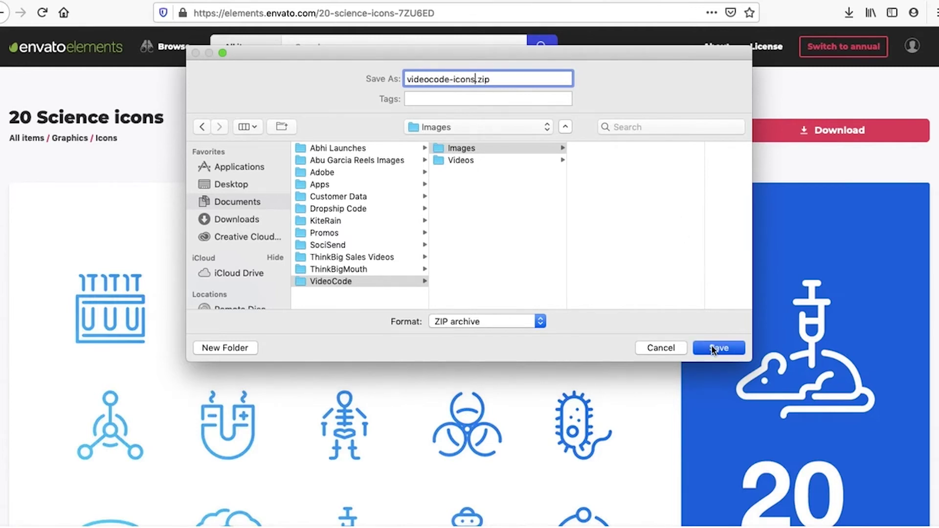
# Step: Show the downloaded videocode-icons.zip in its folder, extract it with Archive Utility, and close the folder window
pyautogui.click(848, 17)
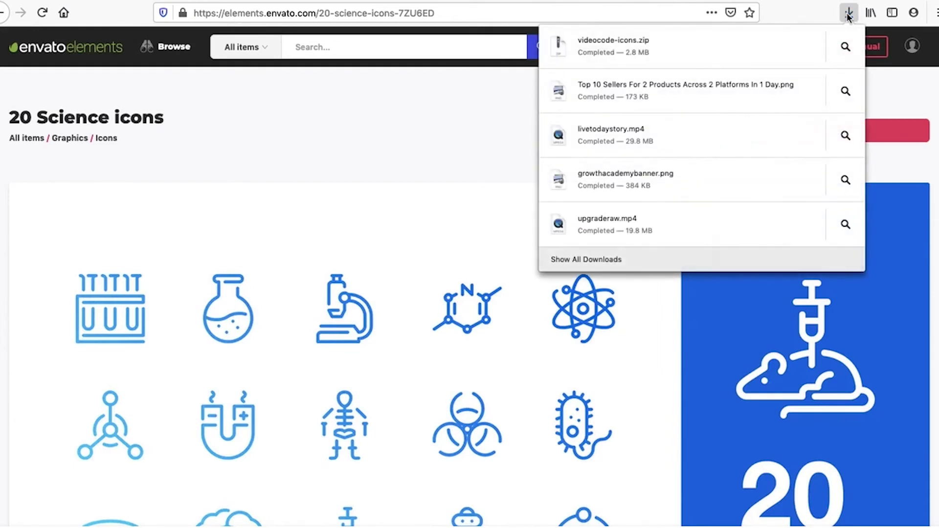
pyautogui.click(846, 48)
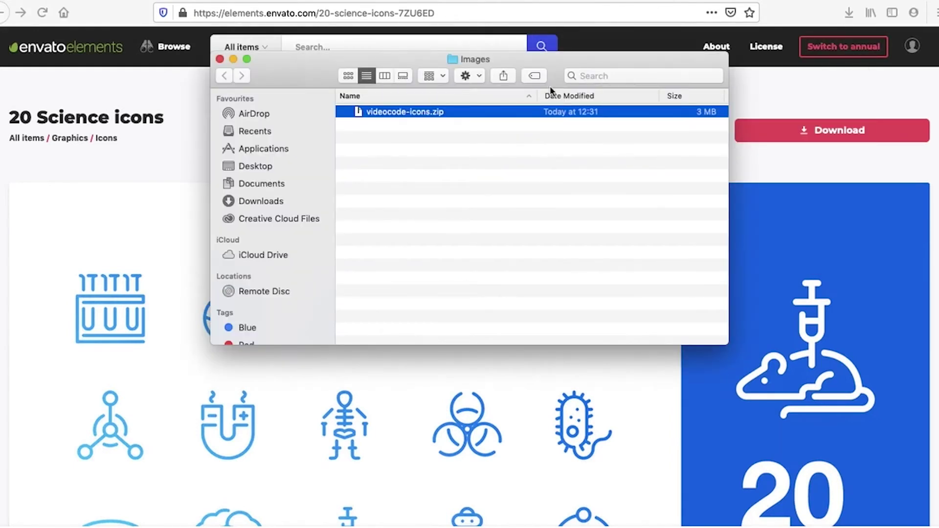
pyautogui.rightClick(442, 110)
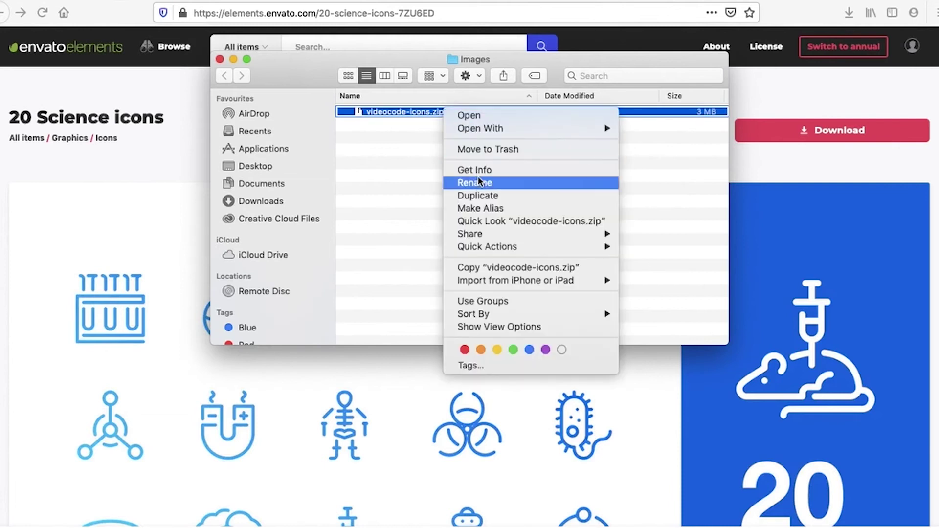
pyautogui.moveTo(511, 128)
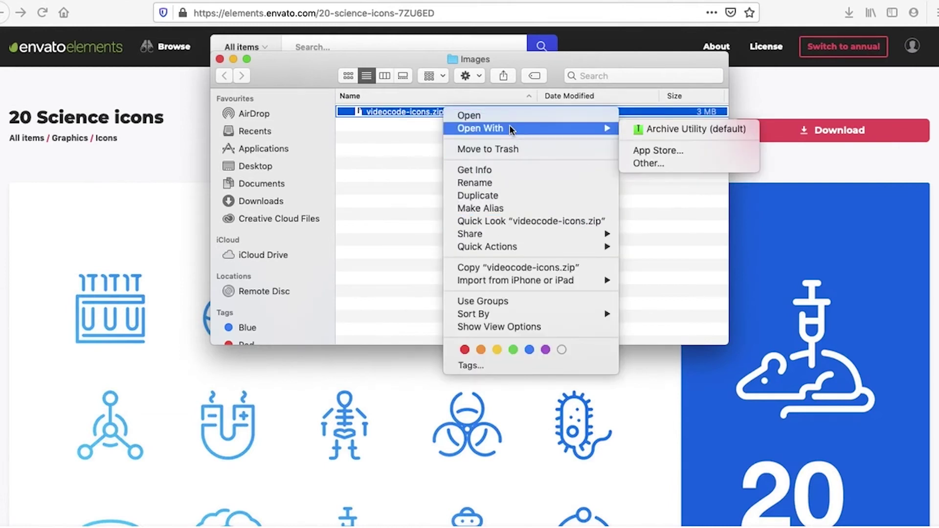
pyautogui.click(671, 128)
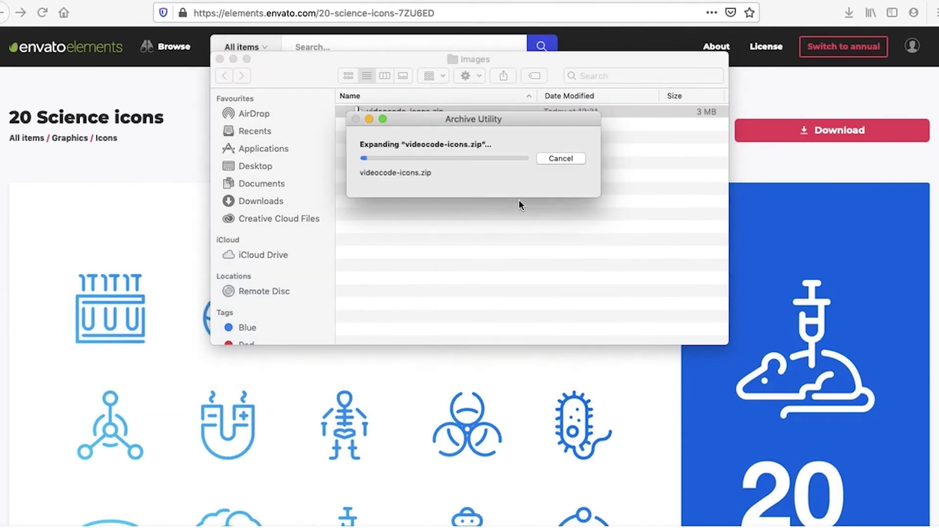
pyautogui.click(220, 59)
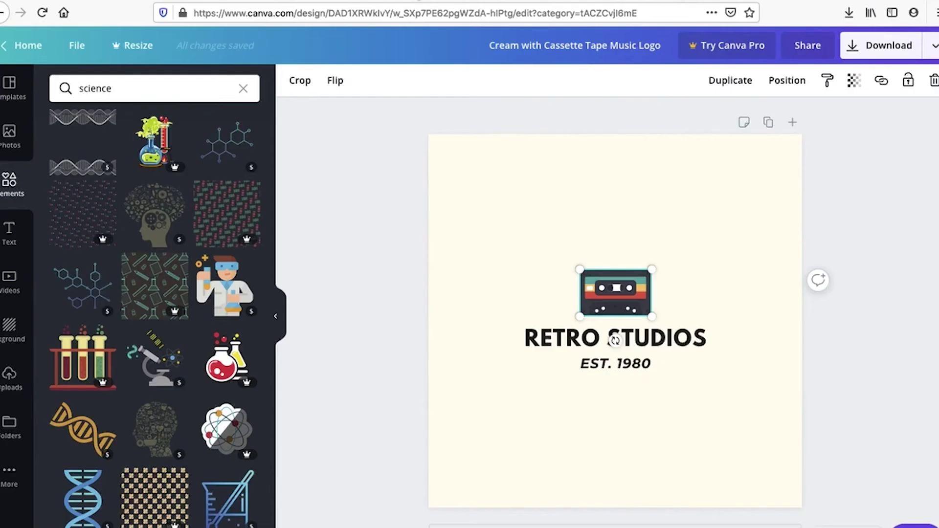
# Step: Start uploading an image to Canva and browse to the videocode-icons folder inside the Images folder in Documents
pyautogui.click(11, 375)
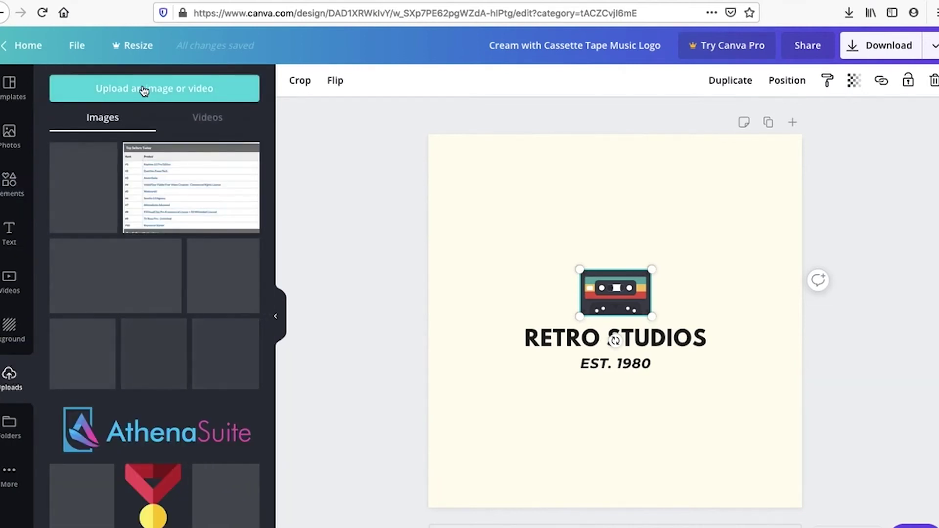
pyautogui.click(142, 87)
pyautogui.click(278, 153)
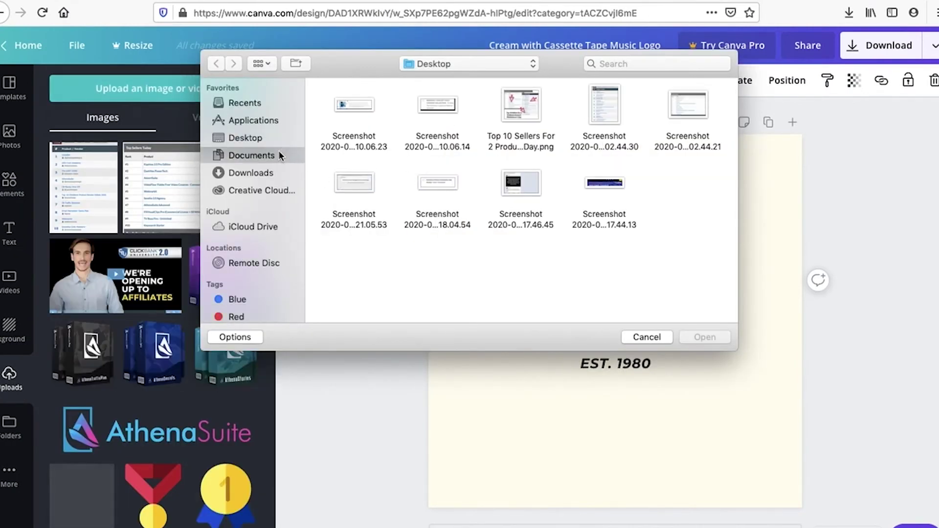
pyautogui.doubleClick(363, 122)
pyautogui.doubleClick(357, 105)
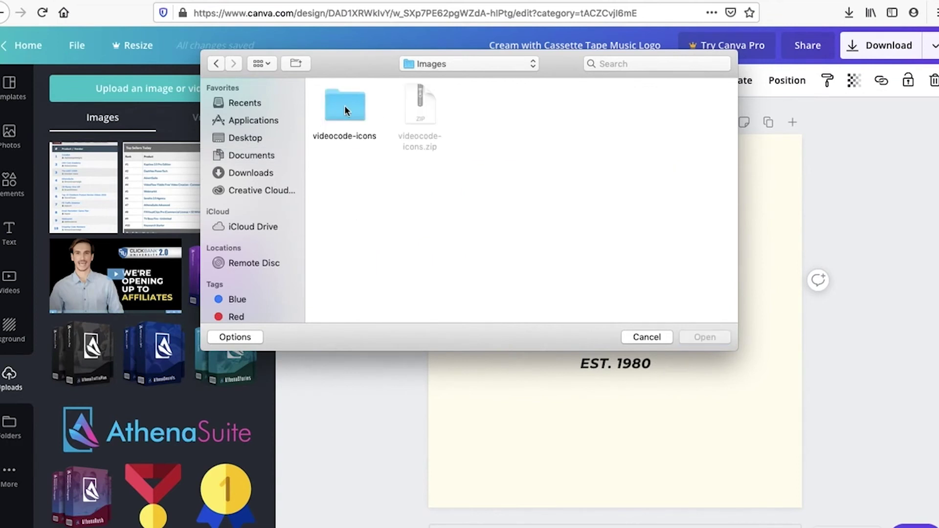
pyautogui.click(344, 104)
pyautogui.doubleClick(344, 105)
# Step: Upload atom.png from the 88 subfolder of the PNG folder
pyautogui.click(420, 113)
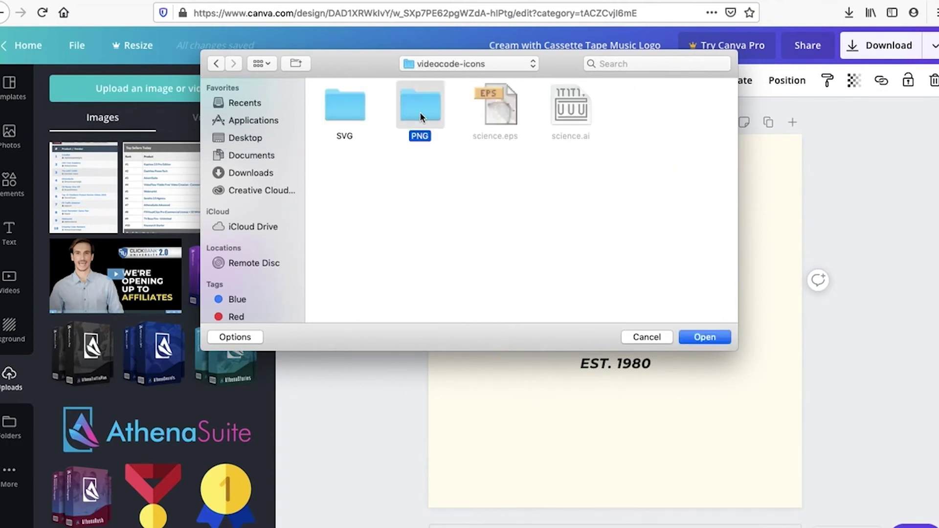
pyautogui.doubleClick(420, 113)
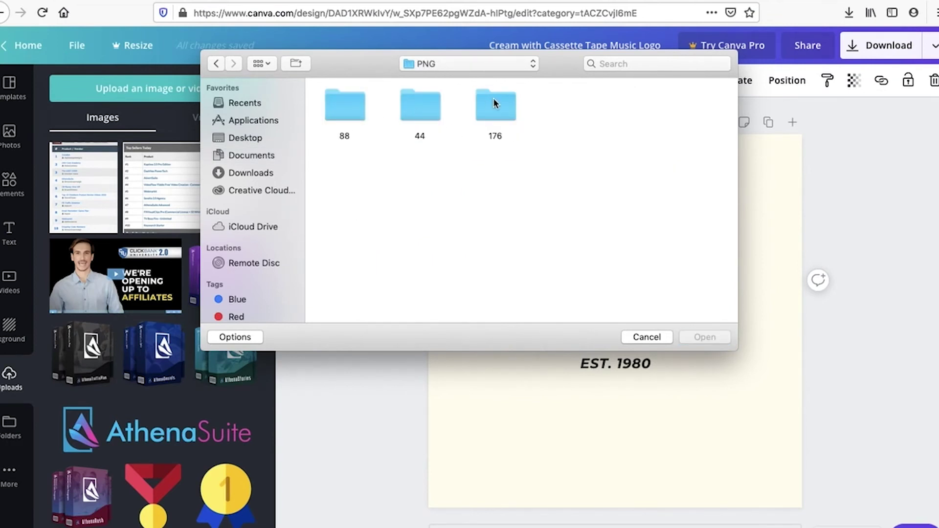
pyautogui.click(351, 108)
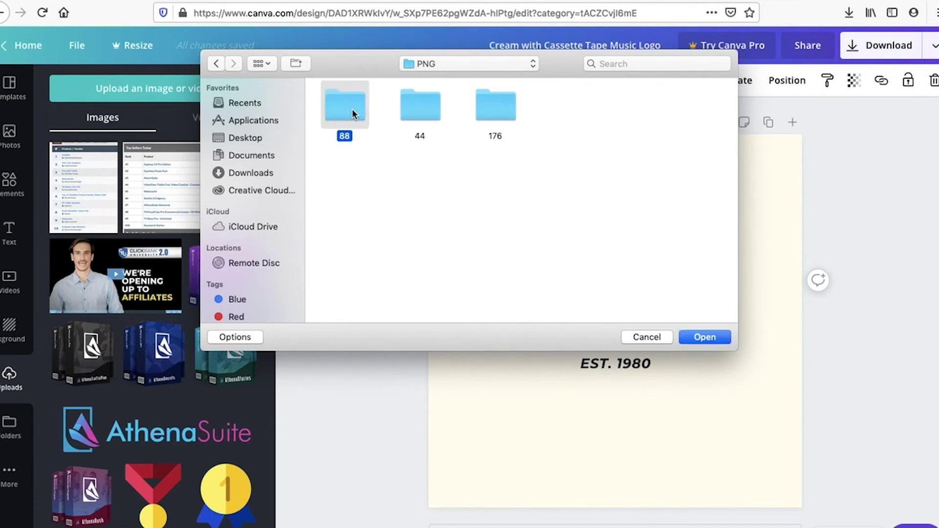
pyautogui.doubleClick(351, 109)
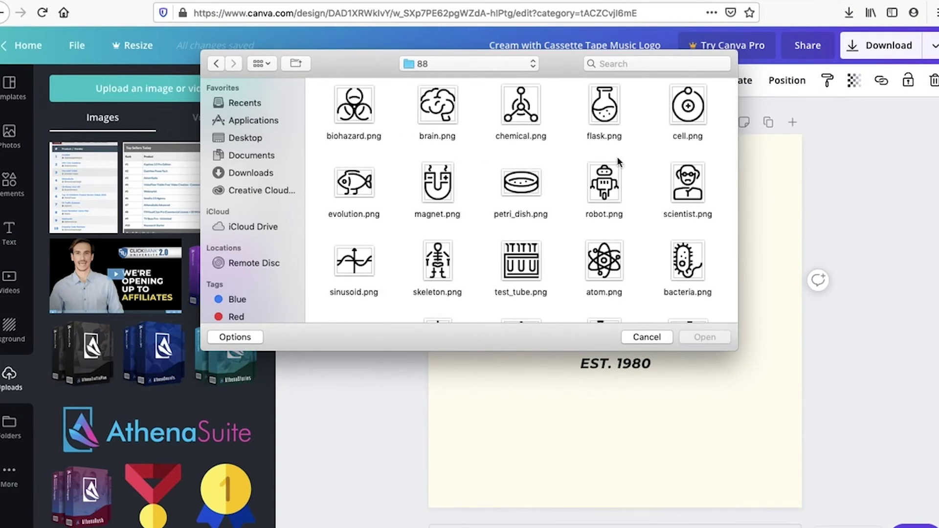
pyautogui.scroll(-3, 426, 179)
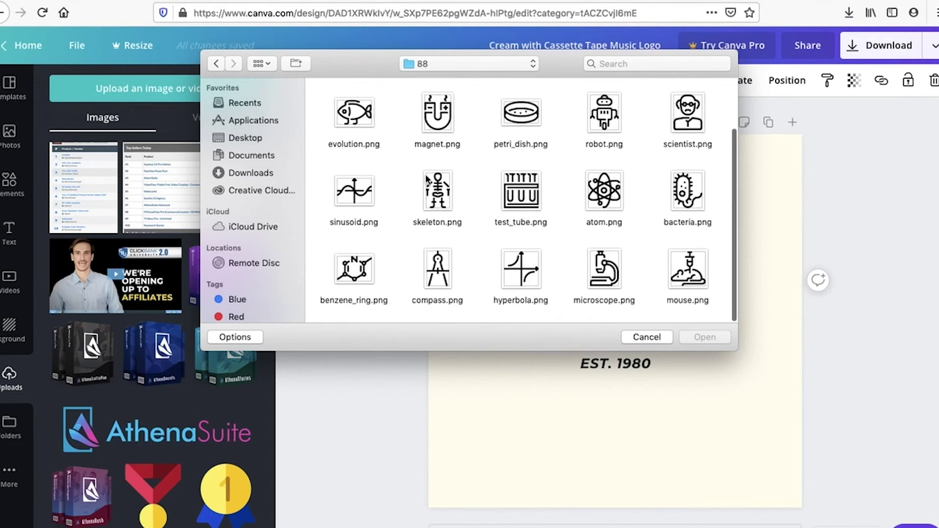
pyautogui.click(607, 195)
pyautogui.doubleClick(607, 195)
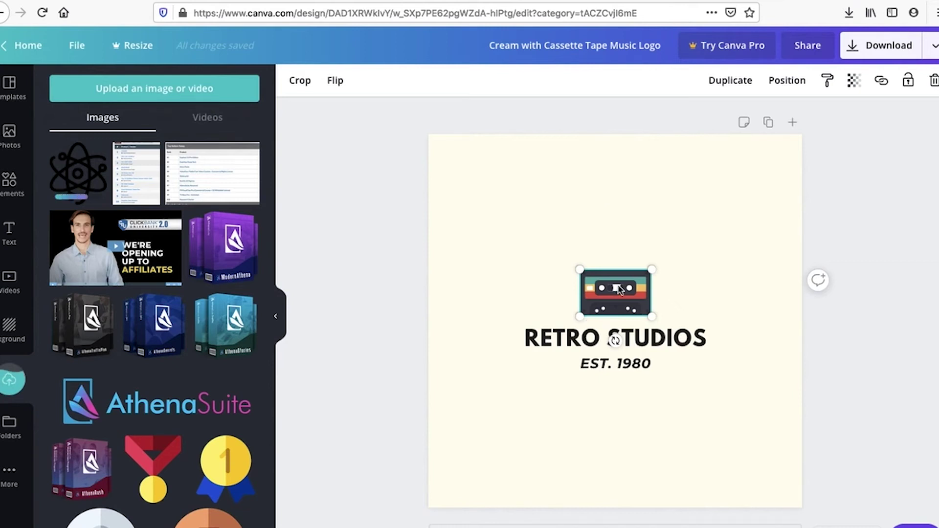
# Step: Delete the cassette graphic and replace the RETRO STUDIOS title with "VIDEO CODE"
pyautogui.press('Delete')
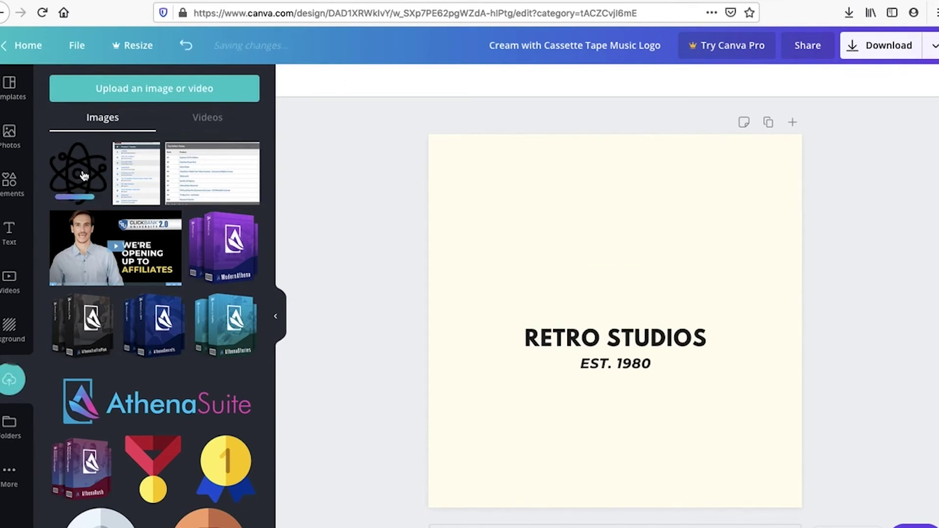
pyautogui.click(597, 339)
pyautogui.doubleClick(599, 338)
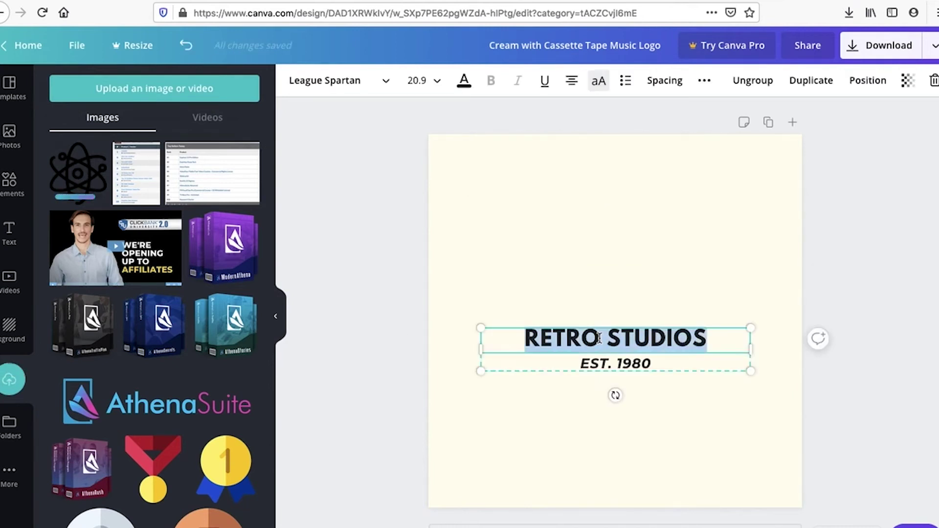
pyautogui.write('VIDEO CODE')
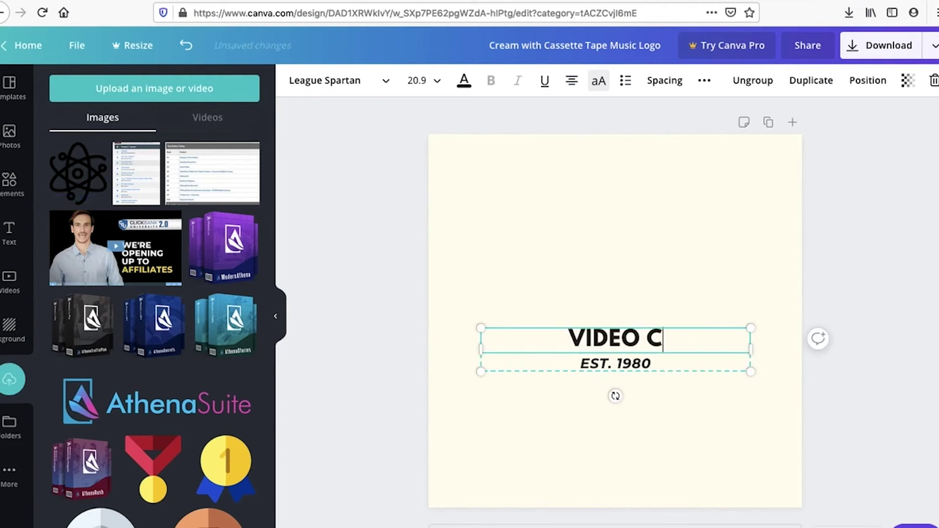
# Step: Delete the "EST. 1980" subtitle below the title
pyautogui.click(636, 367)
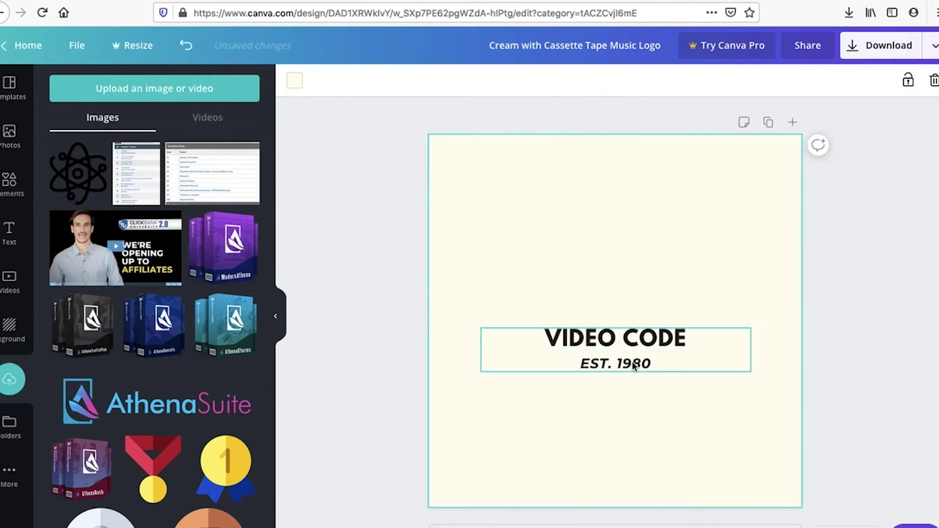
pyautogui.doubleClick(633, 362)
pyautogui.press('BackSpace')
pyautogui.click(696, 384)
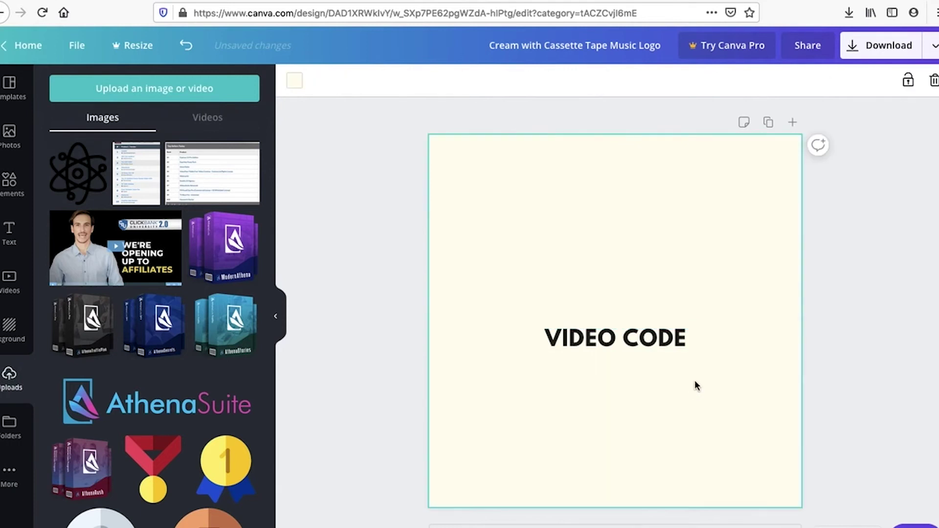
pyautogui.click(699, 369)
pyautogui.press('Delete')
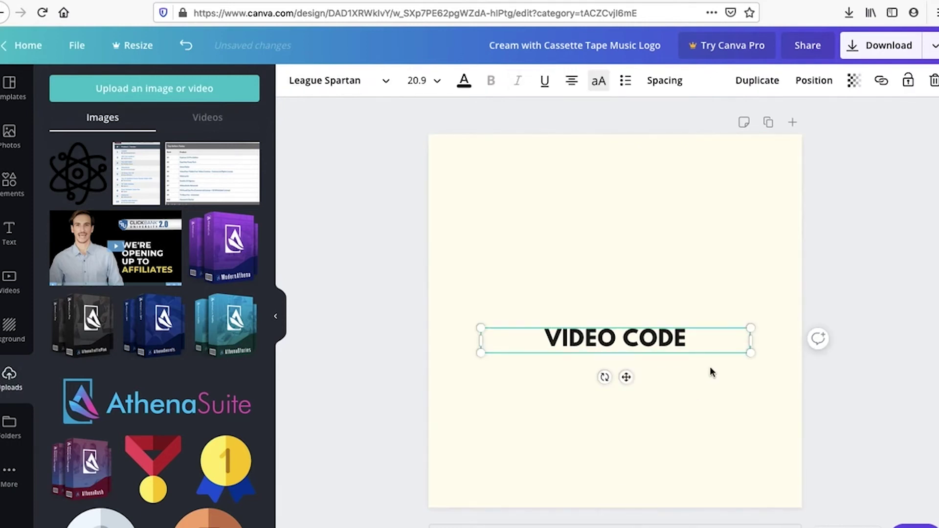
pyautogui.click(716, 394)
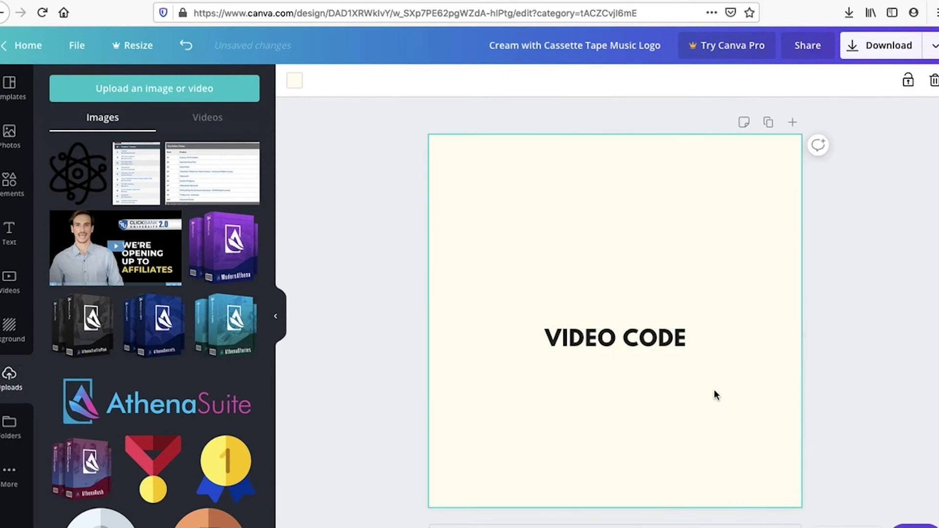
# Step: Enlarge the VIDEO CODE title to font size 25 and reposition it centred horizontally, slightly lower on the canvas
pyautogui.click(606, 342)
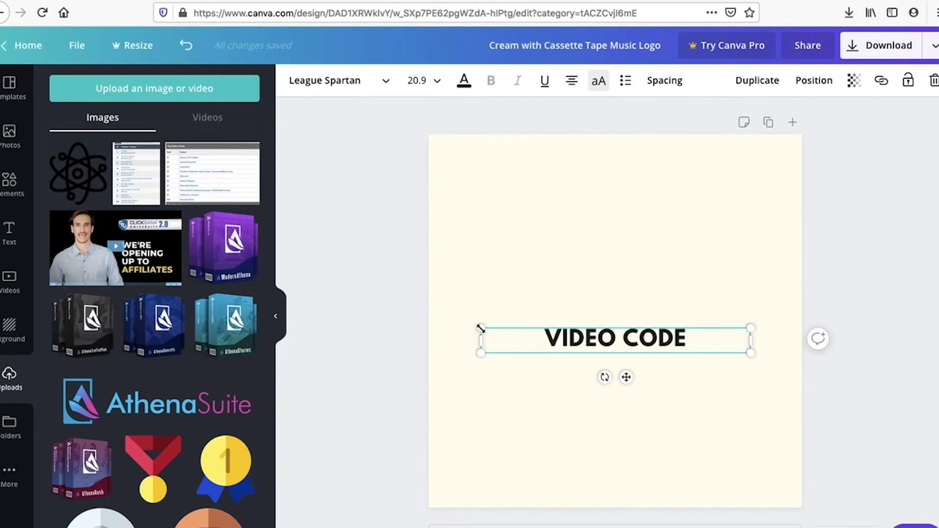
pyautogui.moveTo(480, 328); pyautogui.dragTo(429, 322)
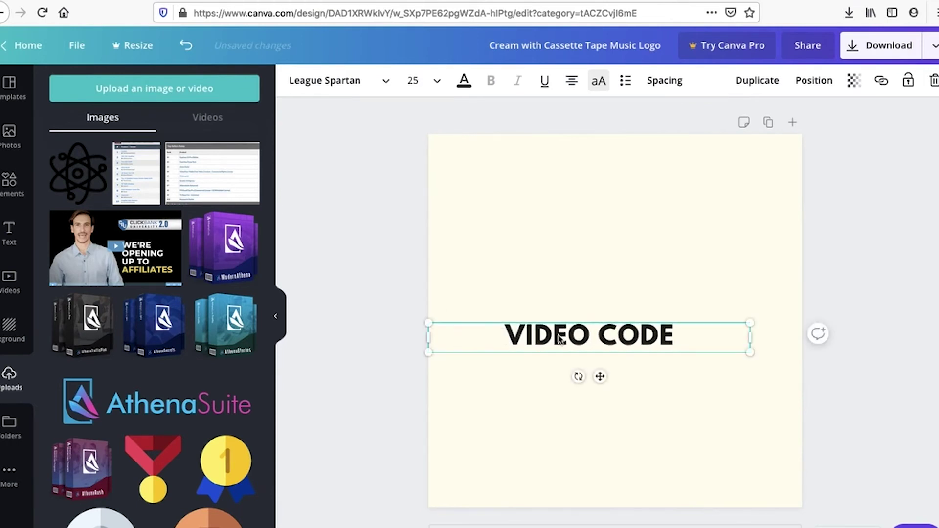
pyautogui.moveTo(573, 341); pyautogui.dragTo(600, 358)
# Step: Add the uploaded atom icon to the design, shrink it and centre it just above the VIDEO CODE title
pyautogui.click(94, 176)
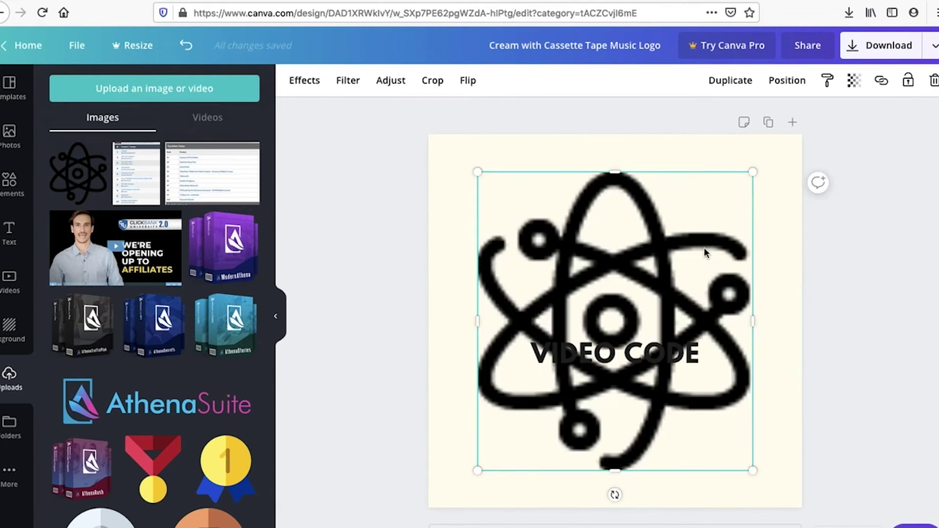
pyautogui.moveTo(752, 172); pyautogui.dragTo(625, 291)
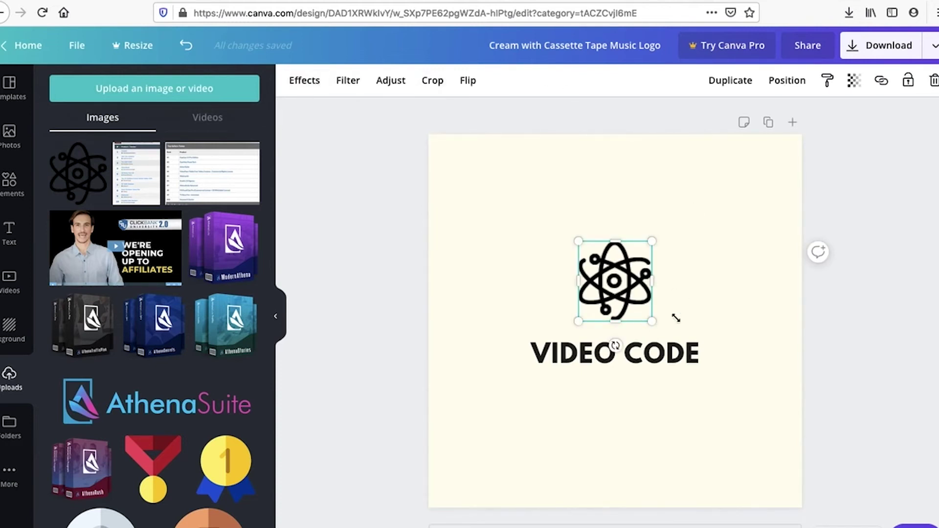
pyautogui.click(659, 353)
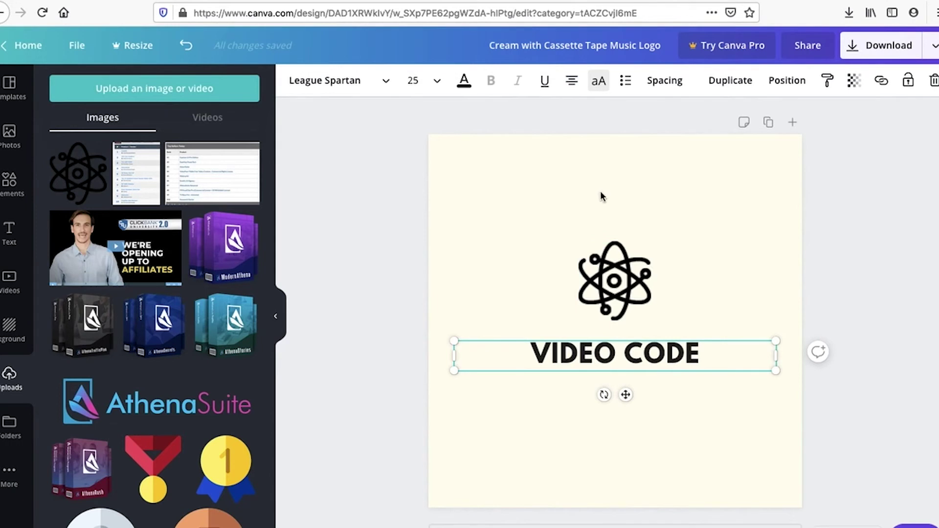
# Step: Switch to the Coolors palette page and open TextEdit to look up the brand color codes
pyautogui.moveTo(459, 526)
pyautogui.moveTo(223, 525)
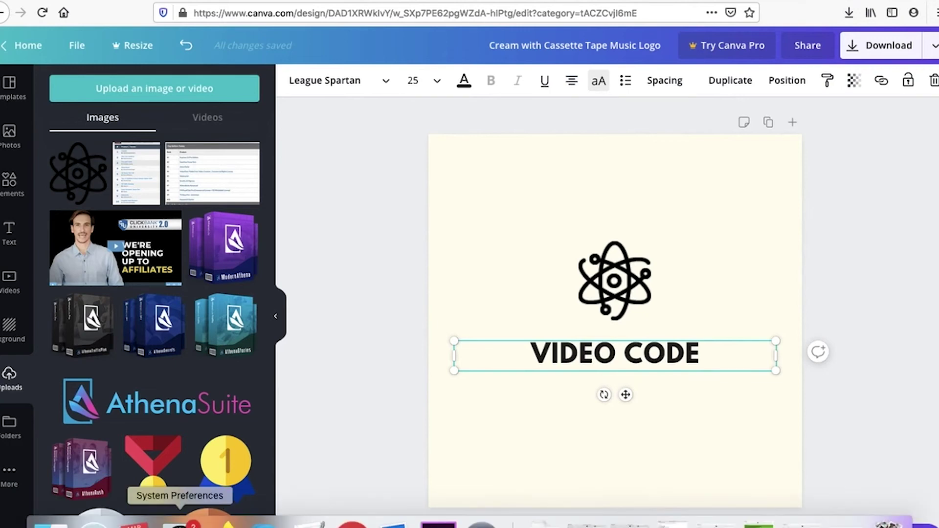
pyautogui.click(93, 523)
pyautogui.click(362, 478)
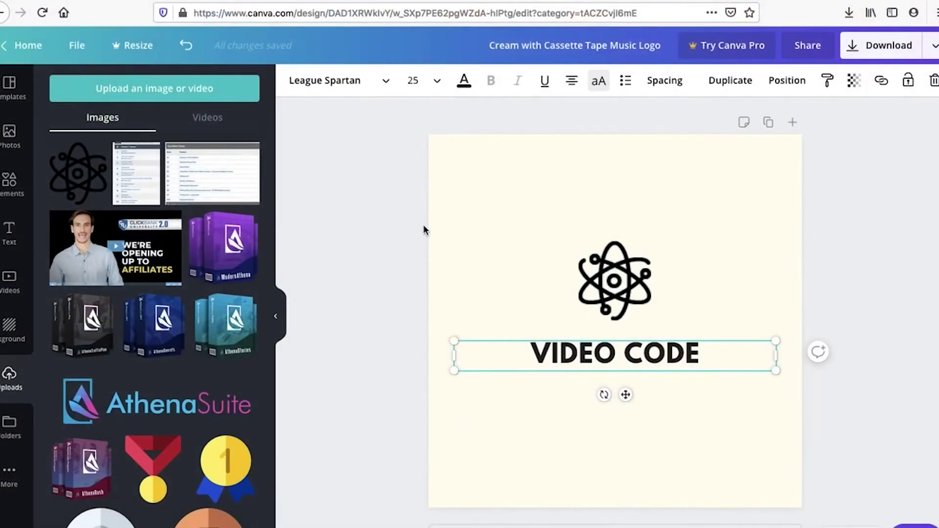
pyautogui.click(633, 1)
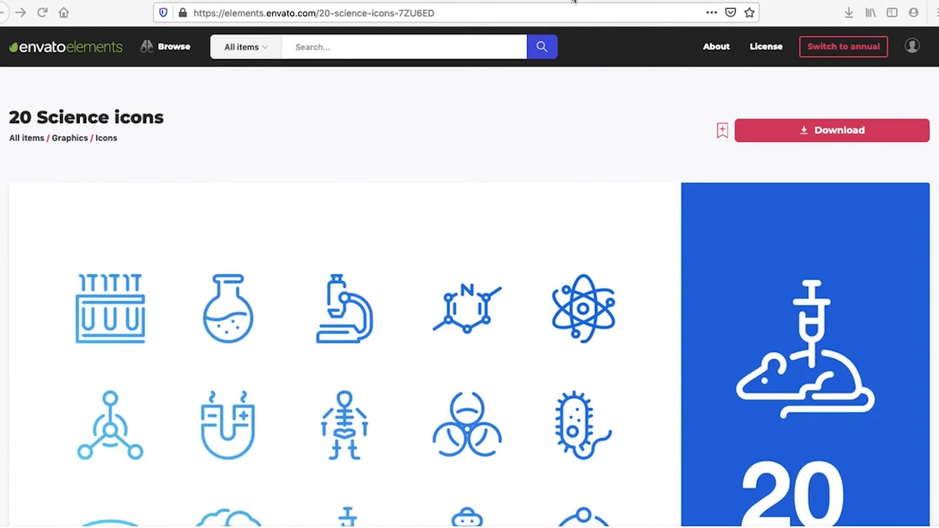
pyautogui.click(573, 2)
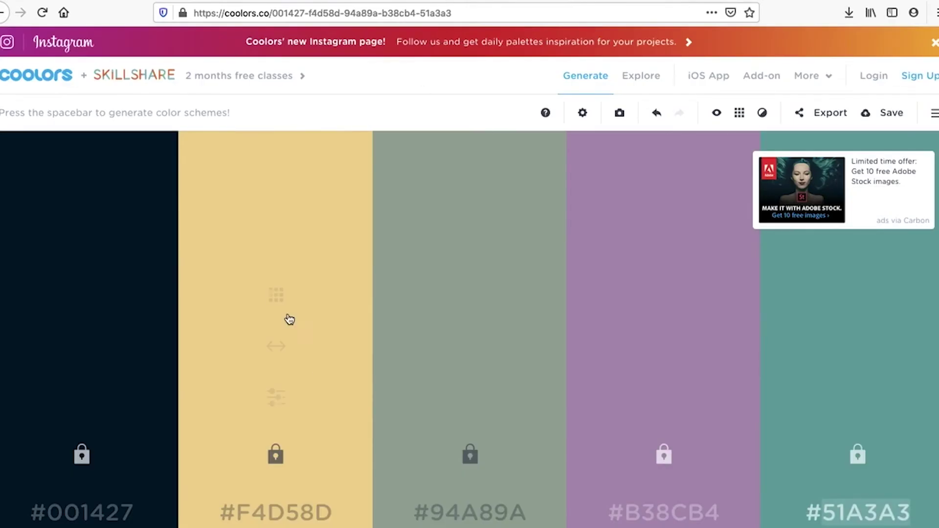
pyautogui.moveTo(375, 525)
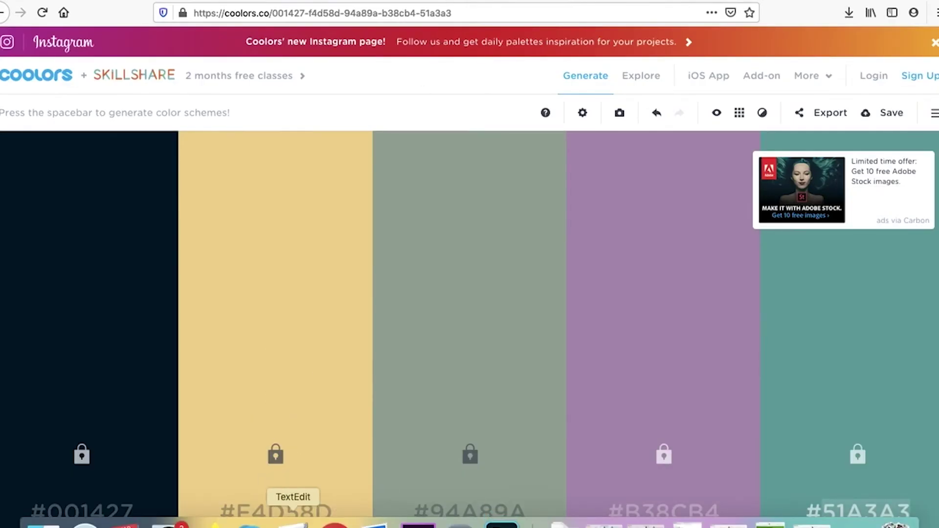
pyautogui.click(293, 523)
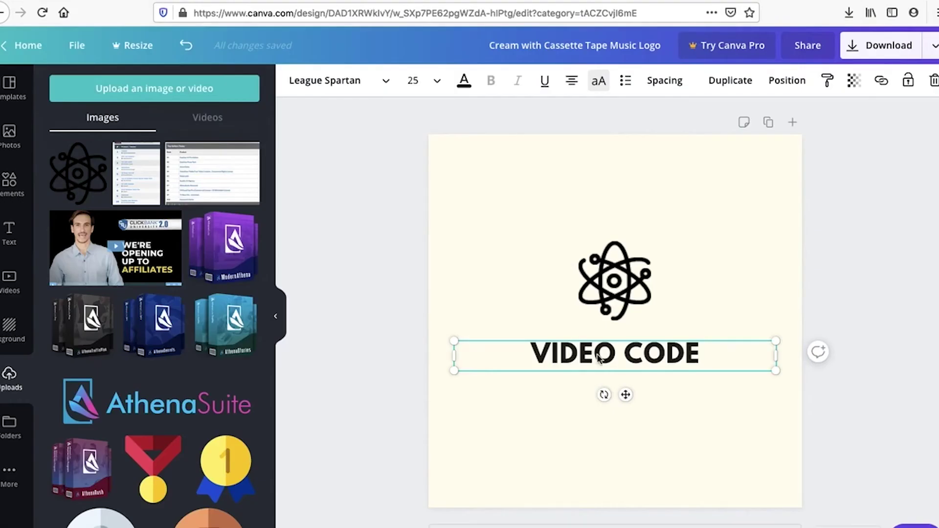
# Step: Set the VIDEO CODE title's text color to #001427 and deselect the title
pyautogui.doubleClick(612, 353)
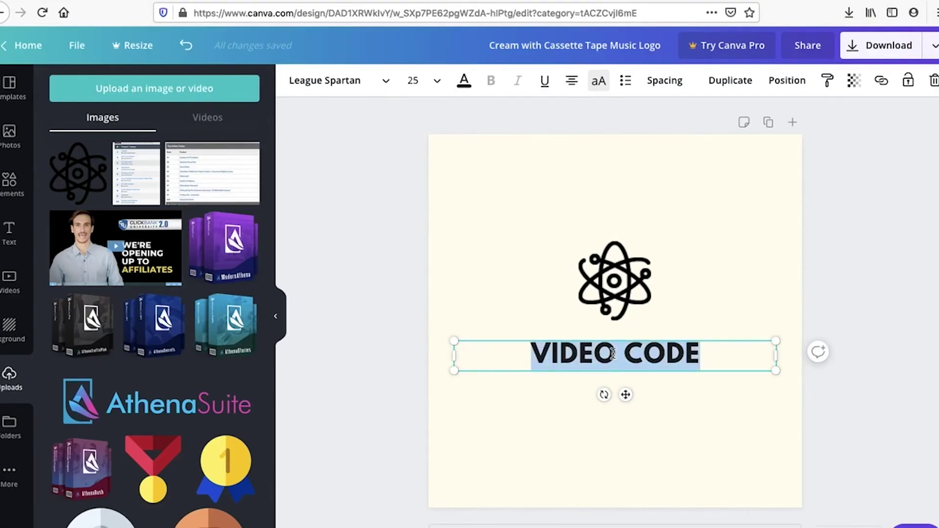
pyautogui.click(464, 81)
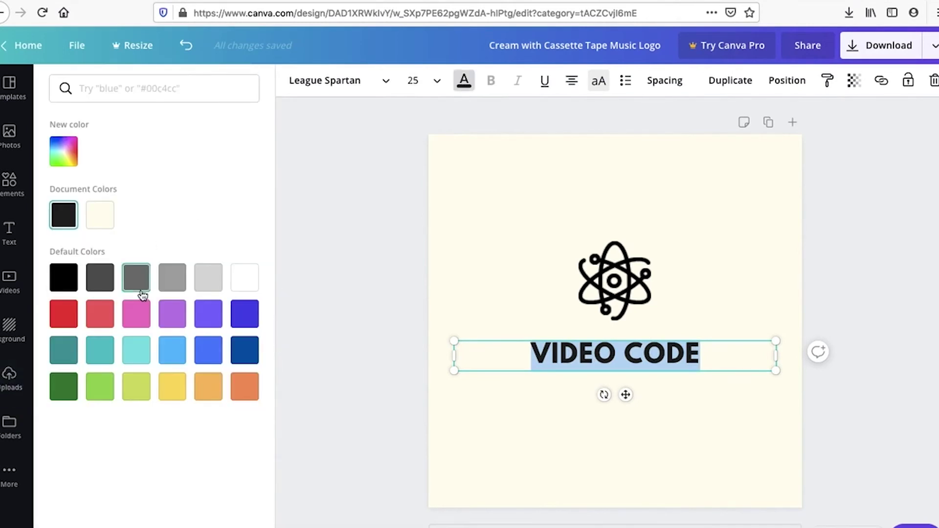
pyautogui.click(63, 151)
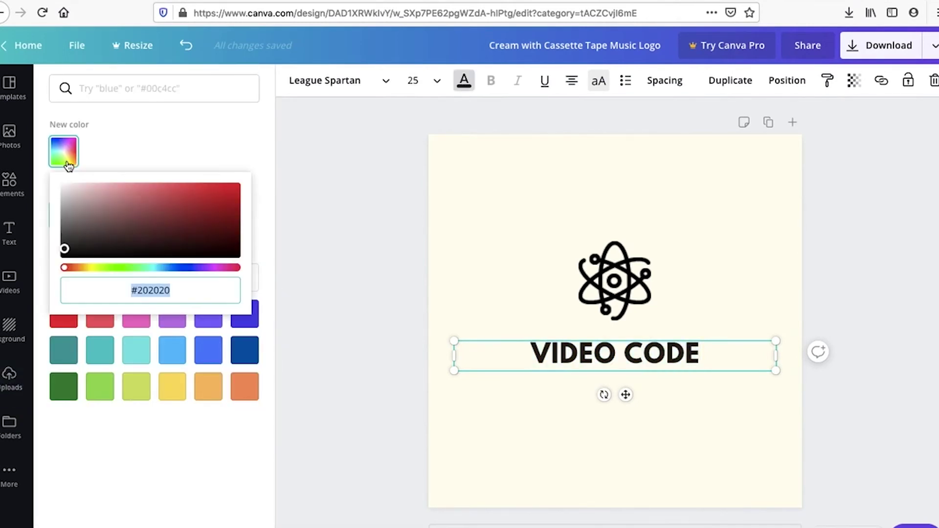
pyautogui.write('#001427')
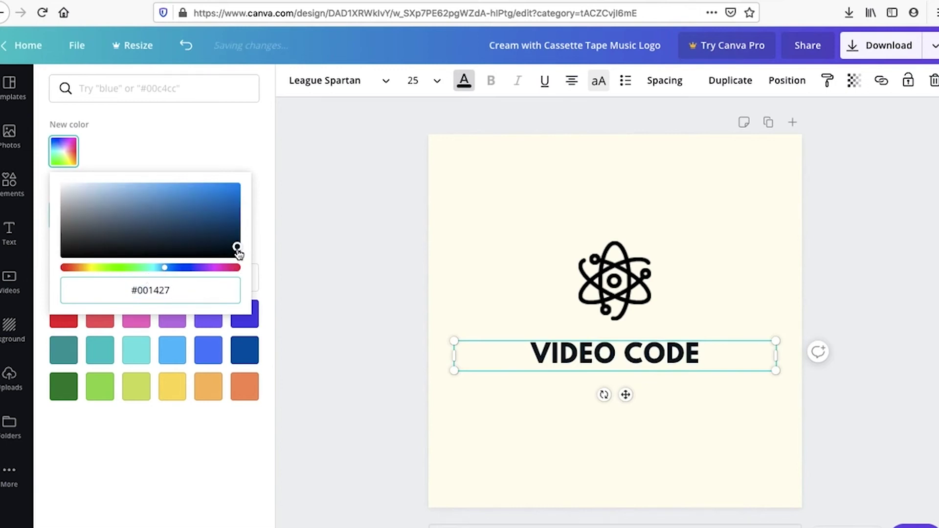
pyautogui.click(207, 447)
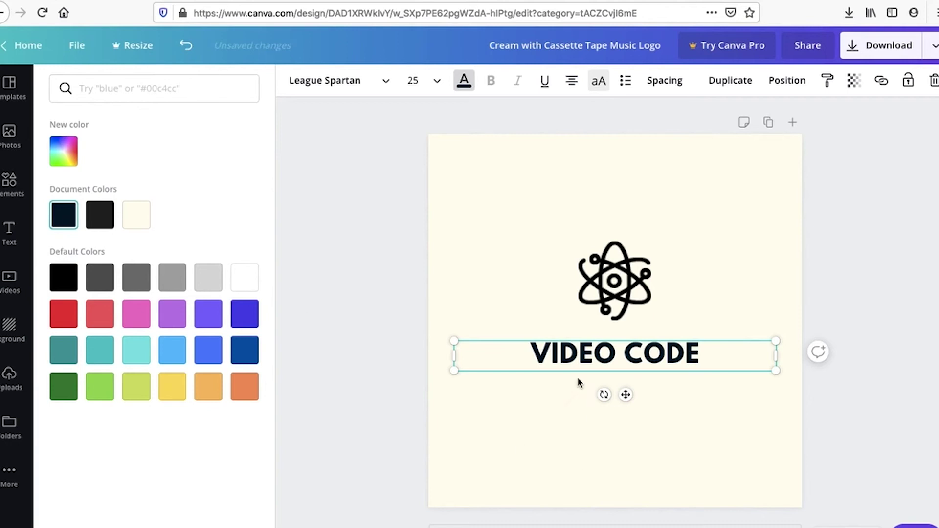
pyautogui.doubleClick(576, 352)
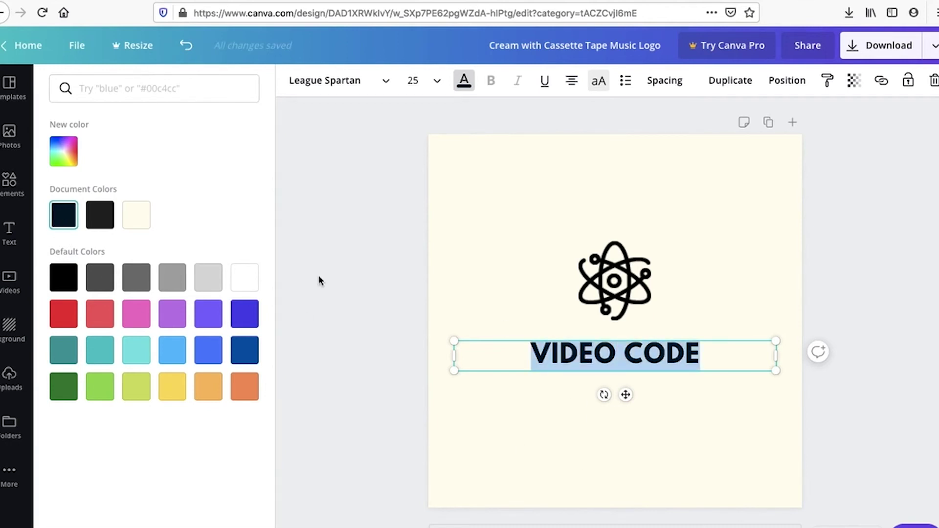
pyautogui.press('Escape')
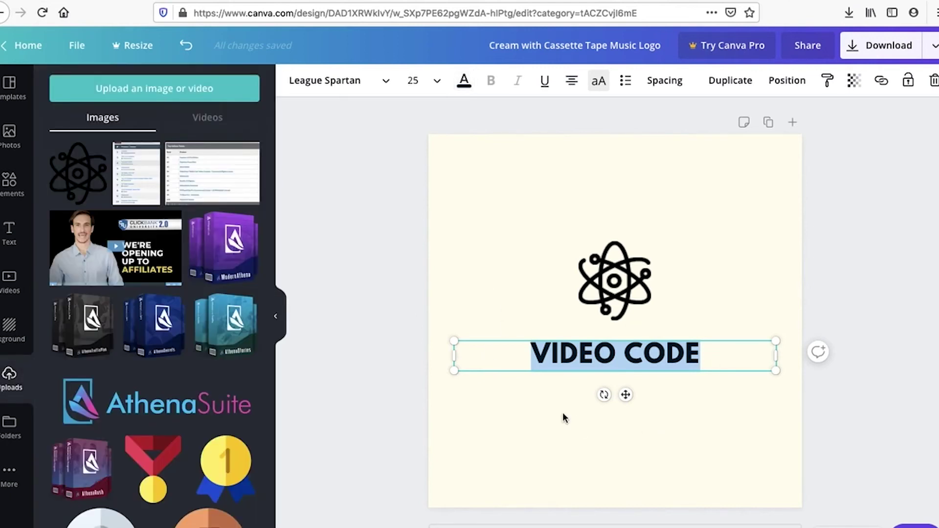
pyautogui.click(563, 412)
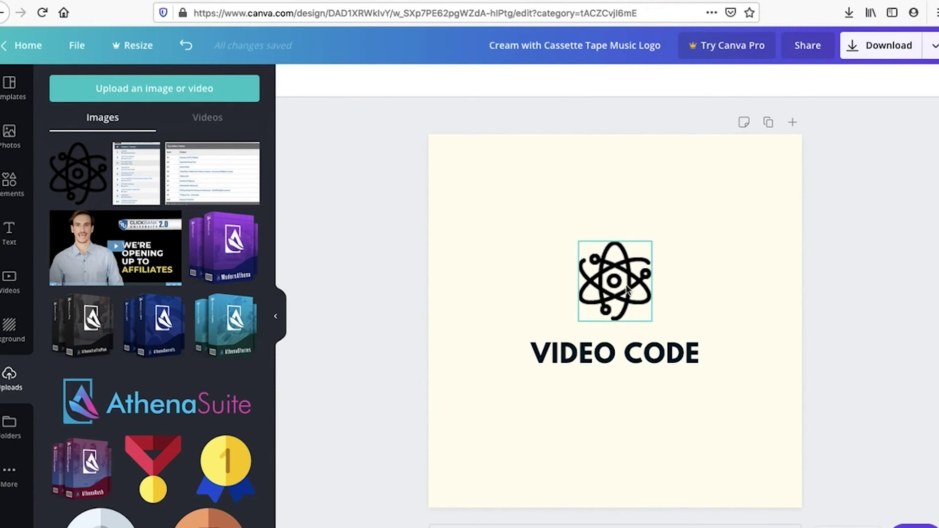
# Step: Switch to the Coolors page, bring up the TextEdit color list and select the code f4d58d for copying
pyautogui.click(590, 1)
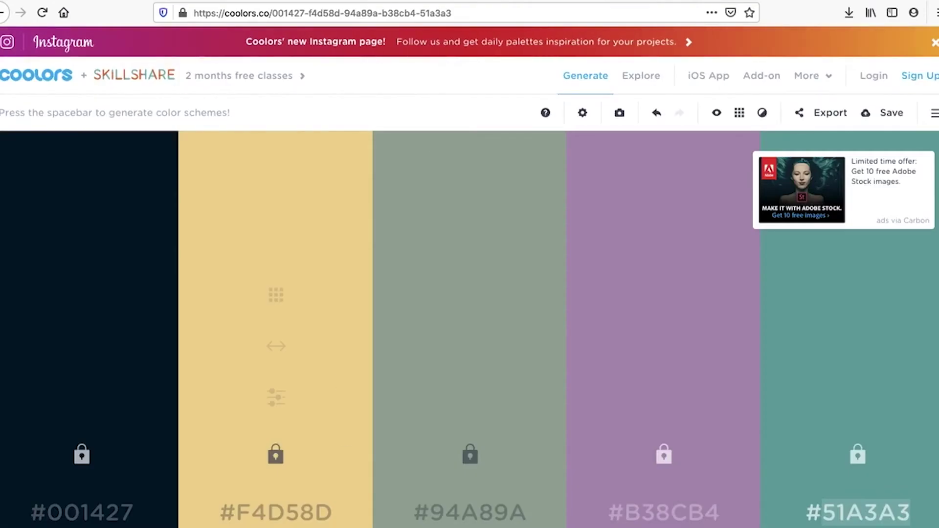
pyautogui.moveTo(373, 521)
pyautogui.click(293, 523)
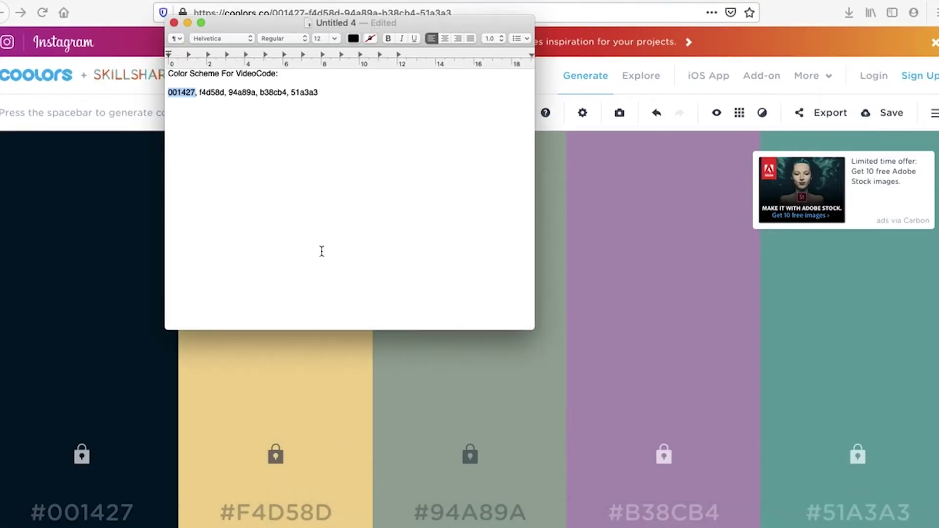
pyautogui.doubleClick(206, 93)
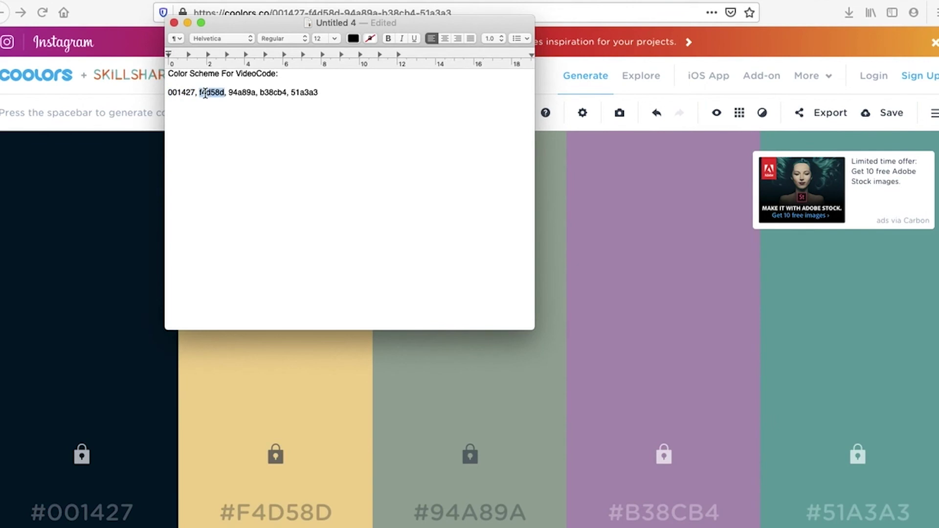
# Step: Return to the Canva design and set the canvas background color to #f4d58d
pyautogui.click(462, 2)
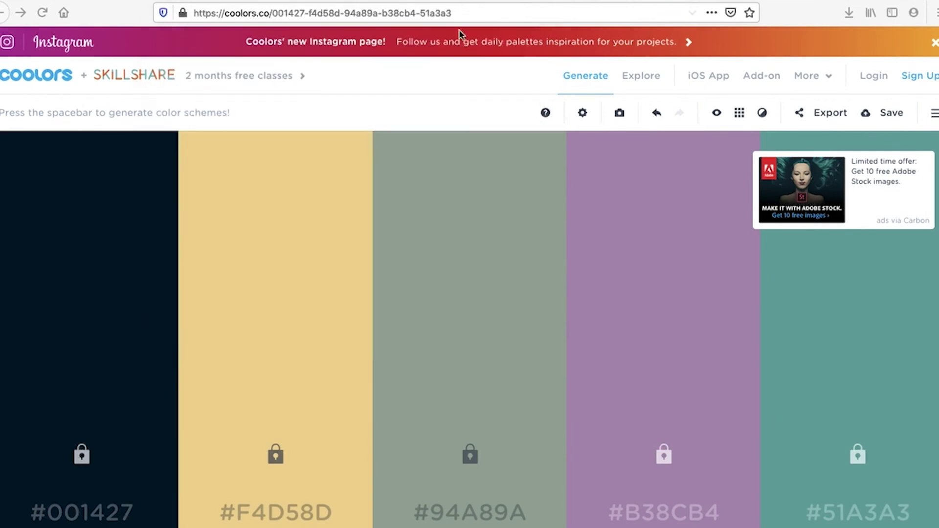
pyautogui.click(484, 346)
pyautogui.click(483, 290)
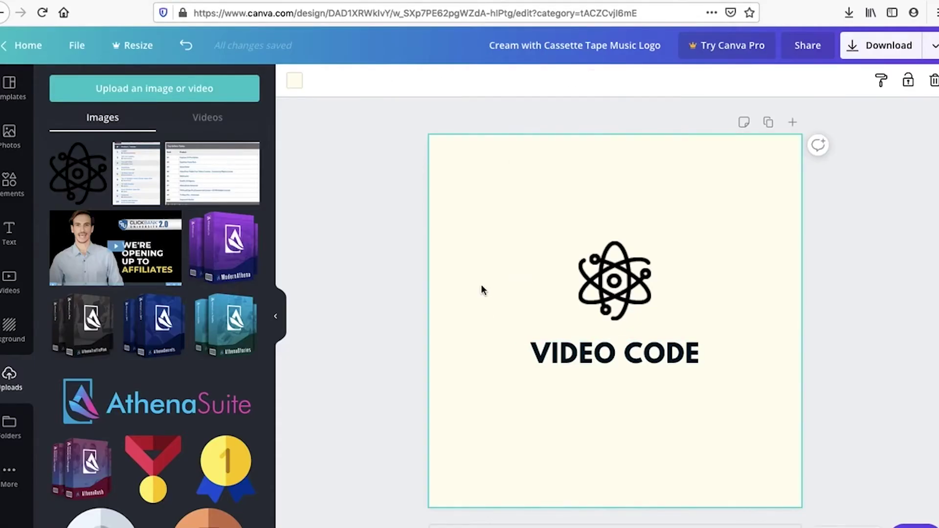
pyautogui.click(295, 81)
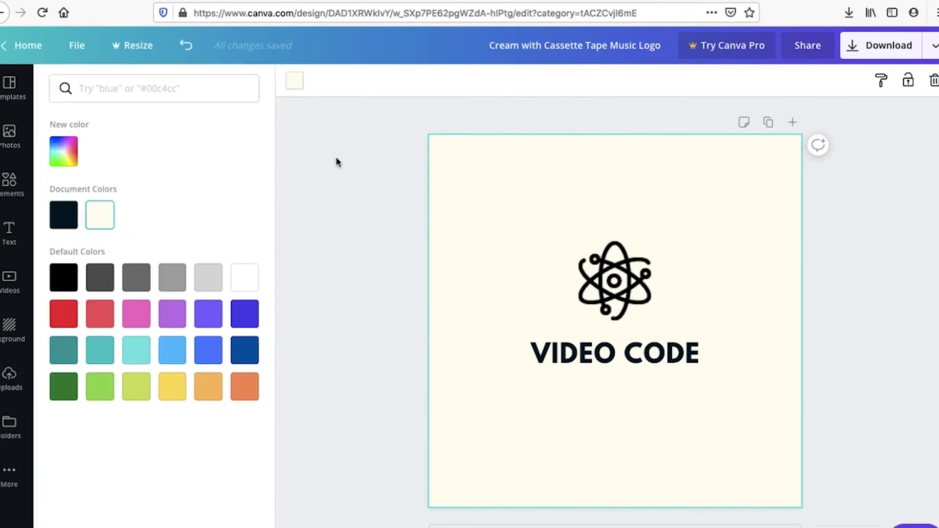
pyautogui.click(72, 161)
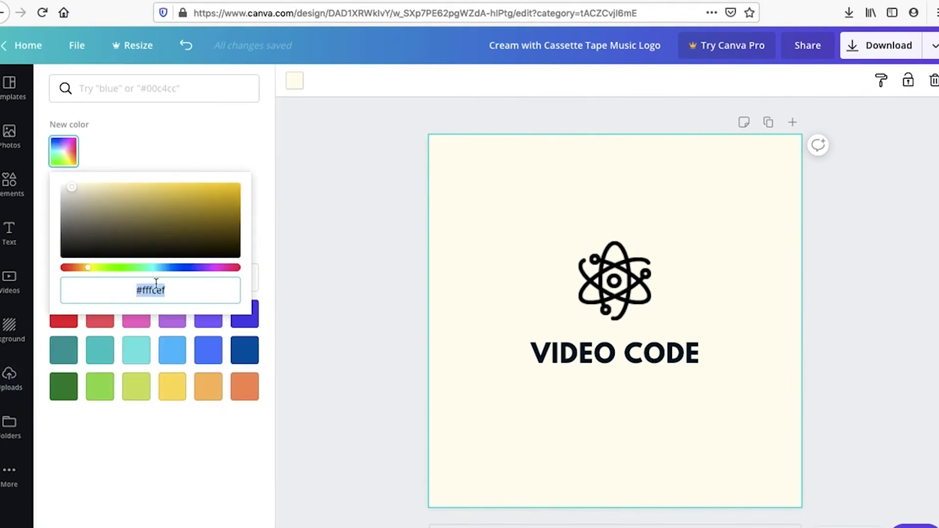
pyautogui.write('#f4d58d')
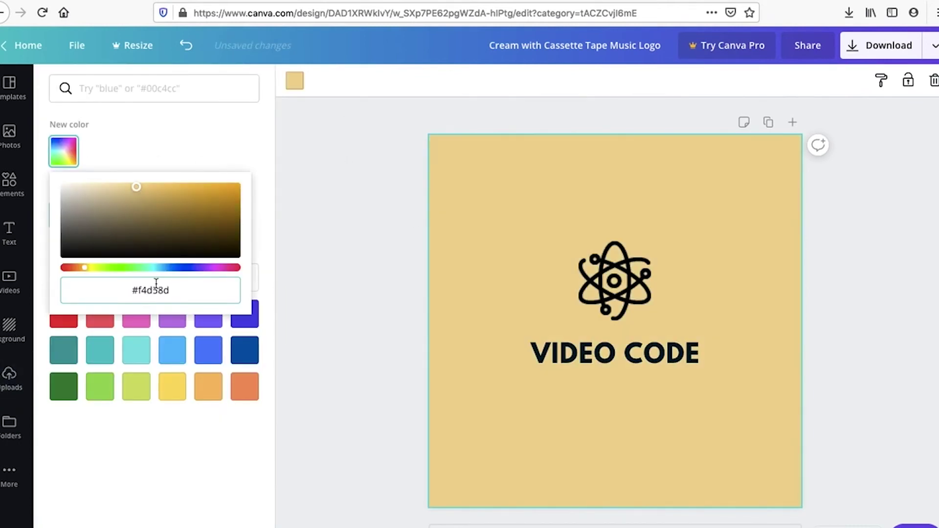
pyautogui.click(207, 132)
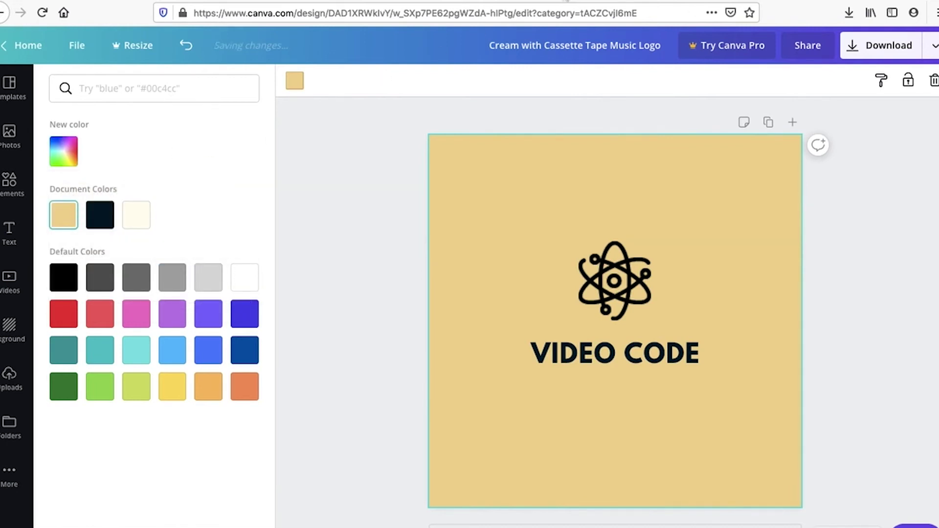
# Step: Delete the small atom icon above the VIDEO CODE title
pyautogui.click(634, 2)
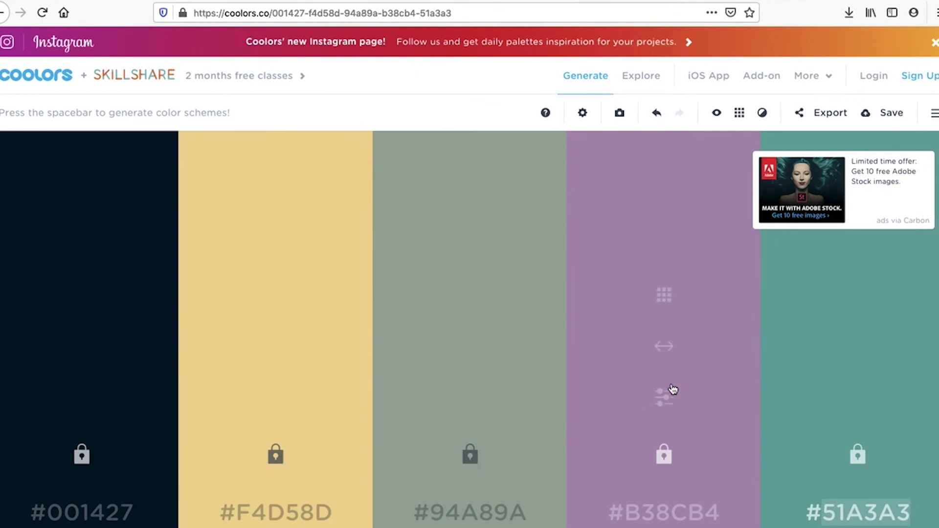
pyautogui.click(447, 1)
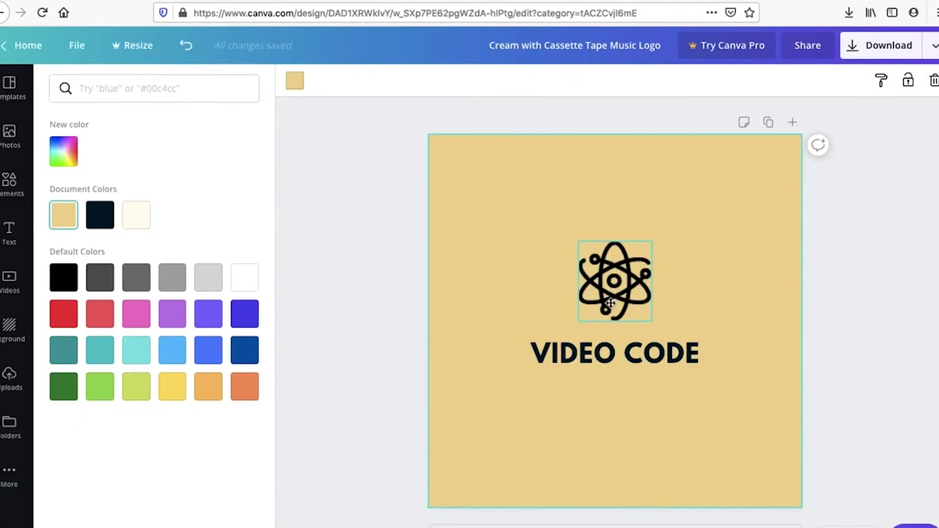
pyautogui.moveTo(610, 289)
pyautogui.mouseDown()
pyautogui.moveTo(611, 306)
pyautogui.moveTo(612, 292)
pyautogui.mouseUp()
pyautogui.press('Delete')
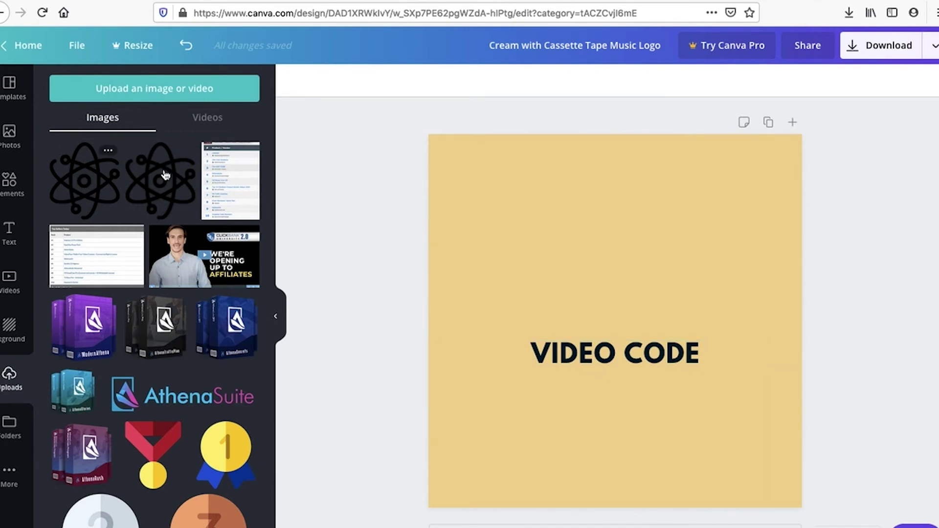
pyautogui.click(130, 93)
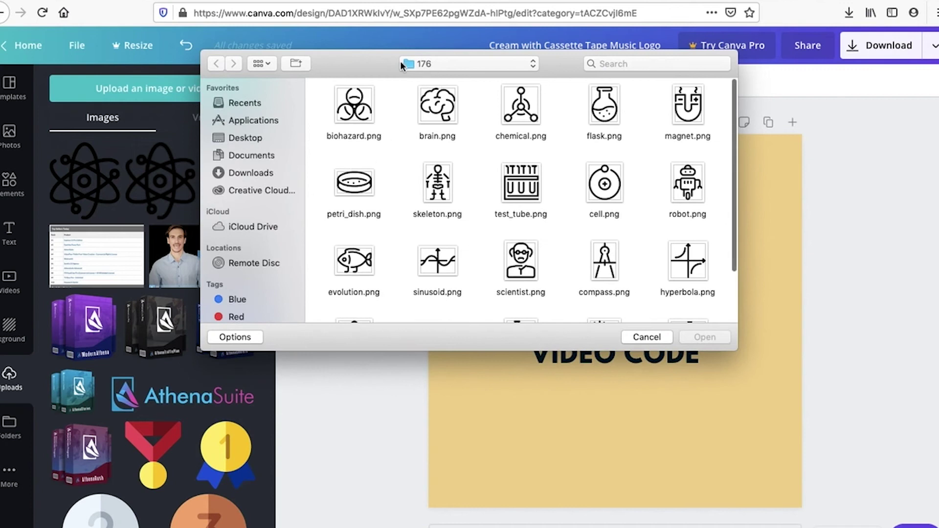
pyautogui.click(638, 337)
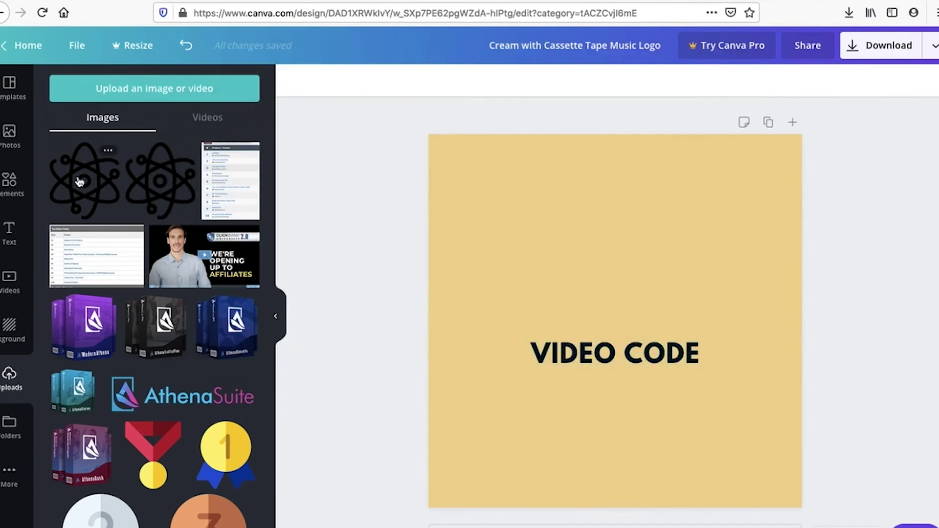
# Step: Add the first atom icon from the uploads, resize it slightly narrower than the title and centre it directly above VIDEO CODE
pyautogui.click(80, 181)
pyautogui.moveTo(751, 171); pyautogui.dragTo(643, 289)
pyautogui.moveTo(578, 320); pyautogui.dragTo(631, 189)
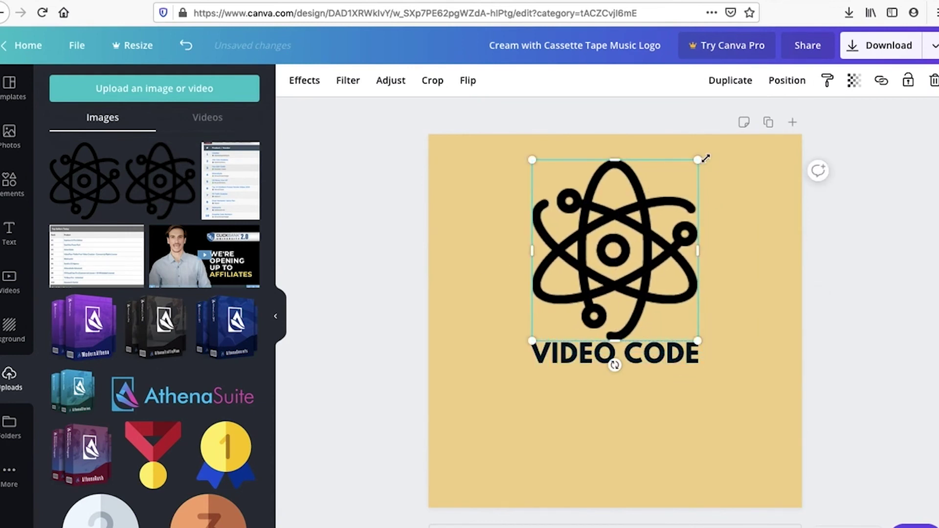
pyautogui.moveTo(699, 161); pyautogui.dragTo(673, 188)
pyautogui.moveTo(605, 262); pyautogui.dragTo(618, 263)
pyautogui.click(660, 431)
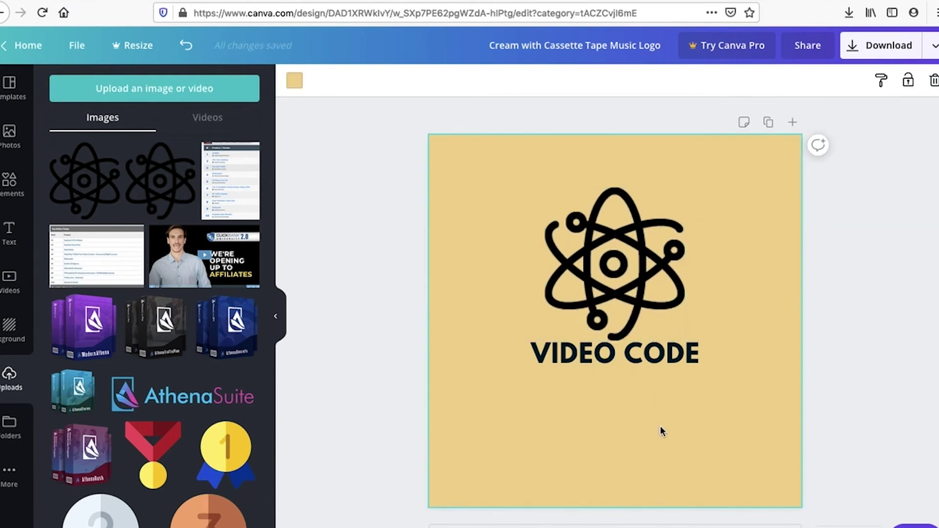
# Step: Move the VIDEO CODE title and the atom icon down together to centre the logo vertically on the canvas
pyautogui.click(645, 349)
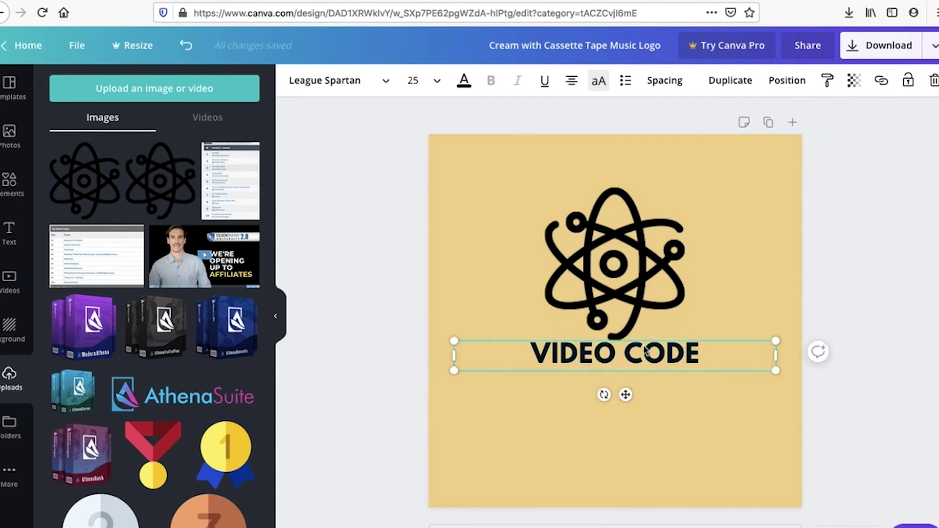
pyautogui.moveTo(646, 348); pyautogui.dragTo(646, 385)
pyautogui.moveTo(635, 284); pyautogui.dragTo(634, 324)
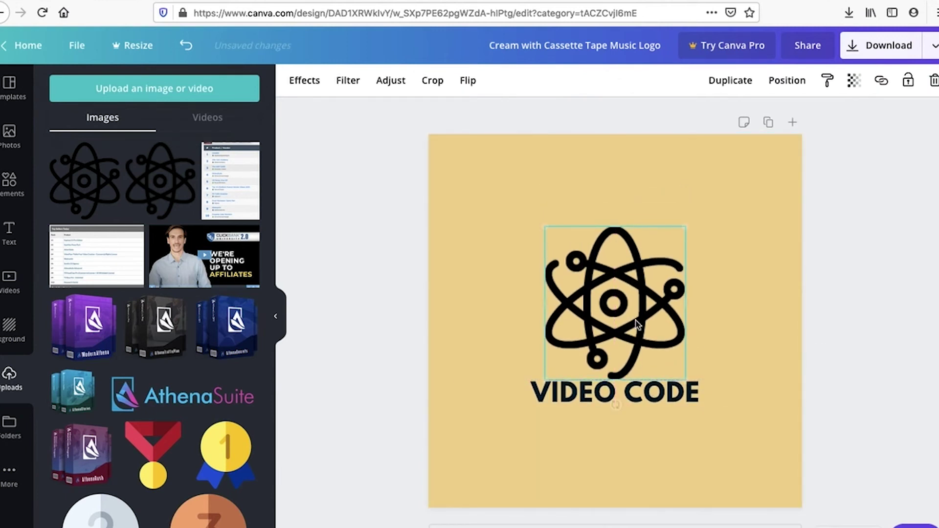
pyautogui.click(761, 360)
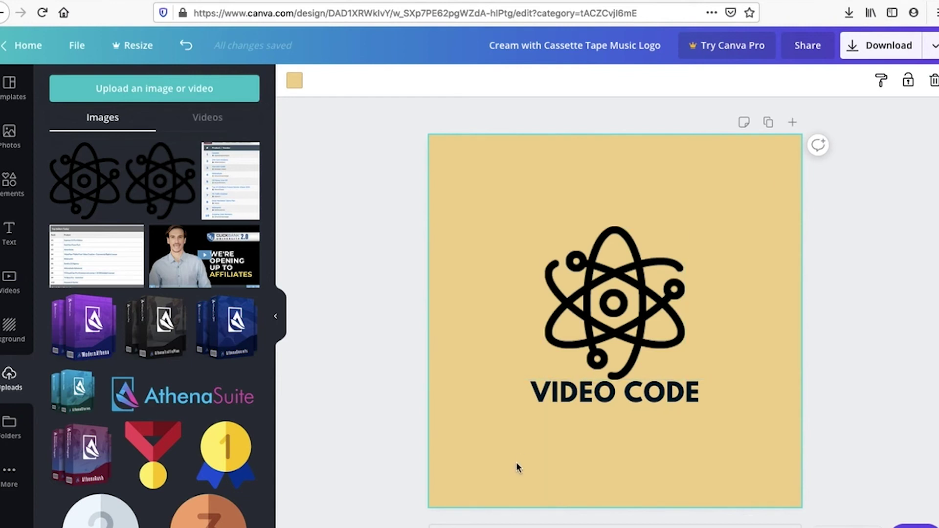
# Step: Download the design as a PNG and choose to save the file to disk
pyautogui.click(932, 46)
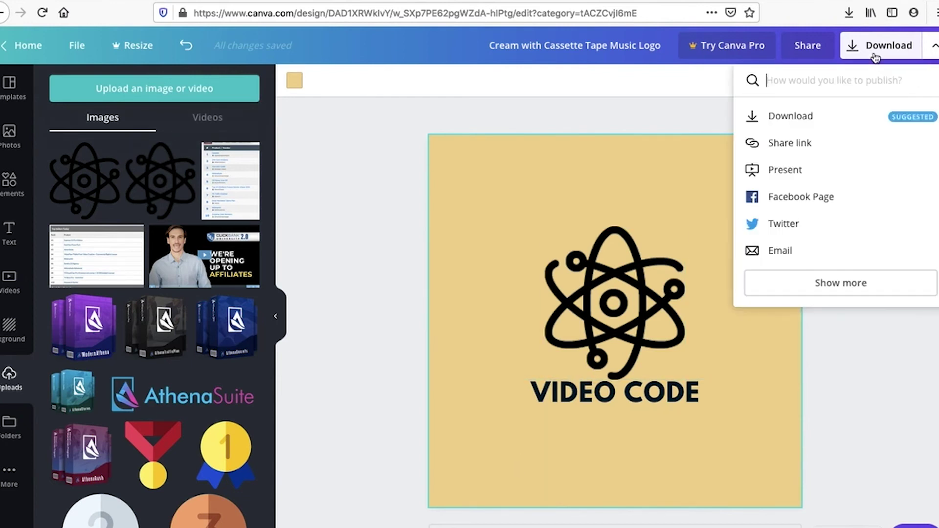
pyautogui.click(805, 121)
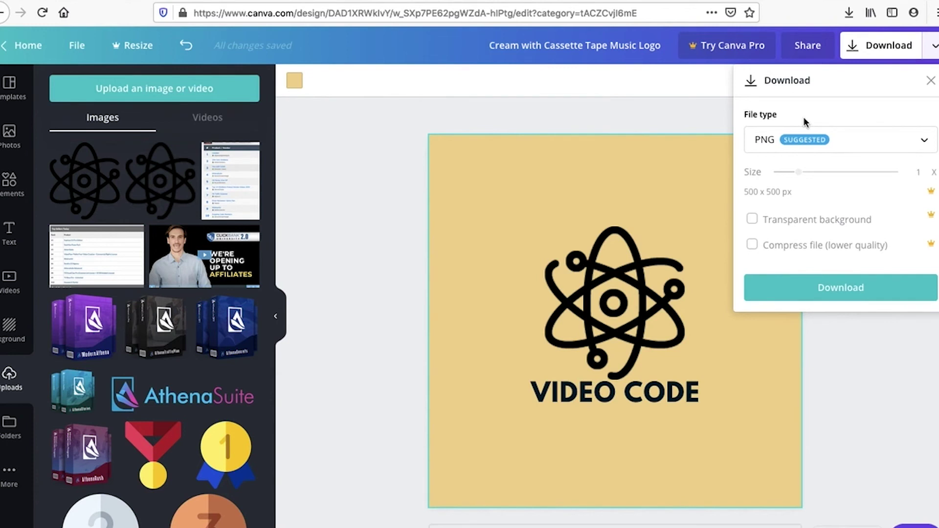
pyautogui.click(838, 297)
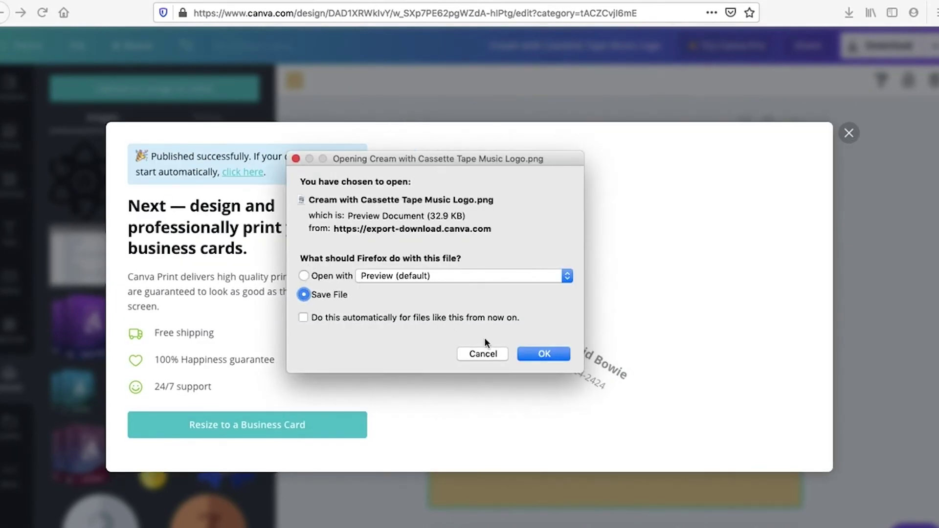
pyautogui.click(538, 354)
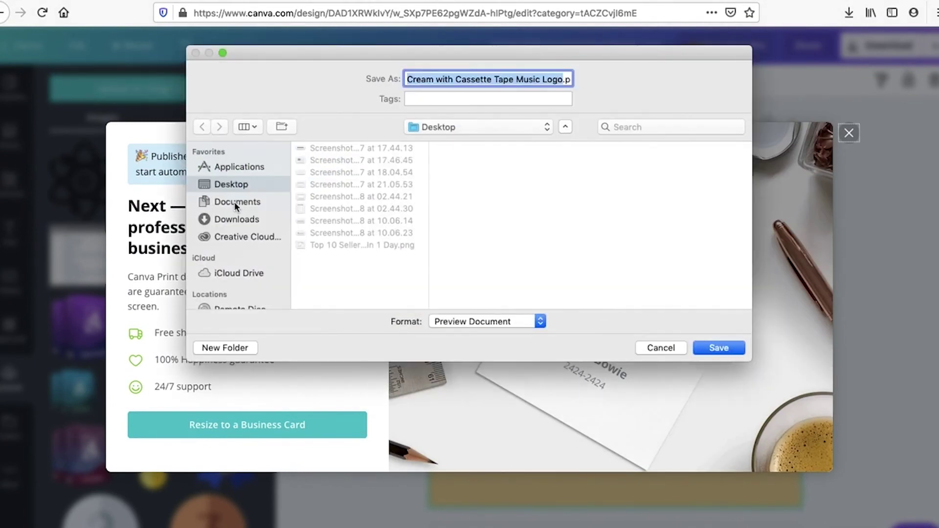
# Step: Save the downloaded file as Complete Logo.png in the Images folder of Documents/VideoCode
pyautogui.click(234, 202)
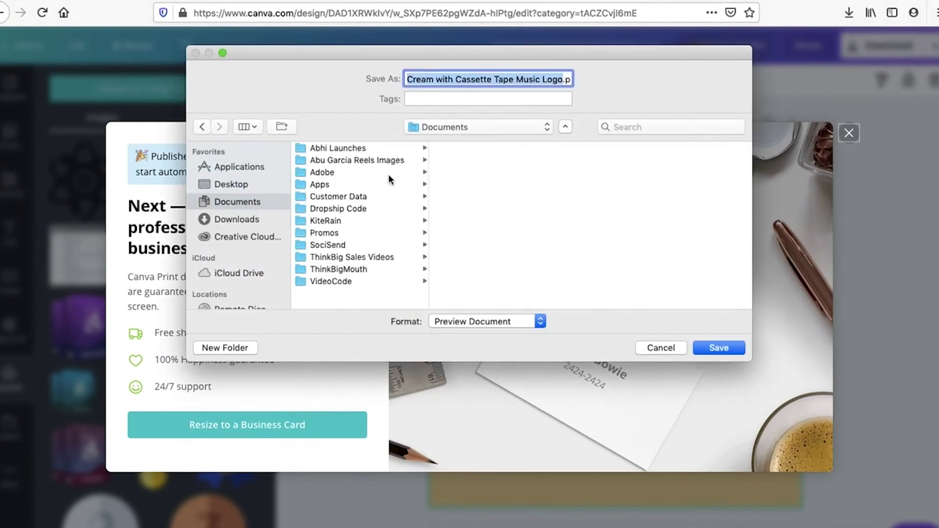
pyautogui.click(338, 148)
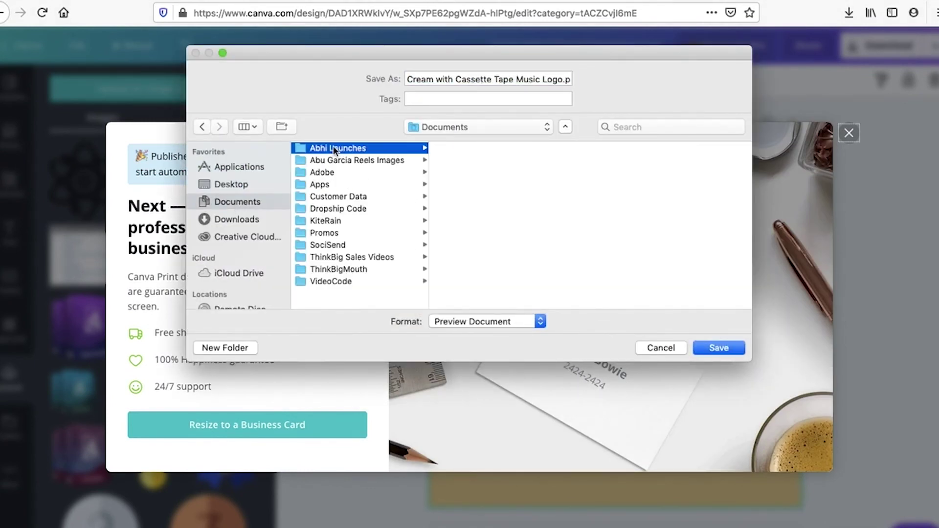
pyautogui.click(345, 282)
pyautogui.click(457, 147)
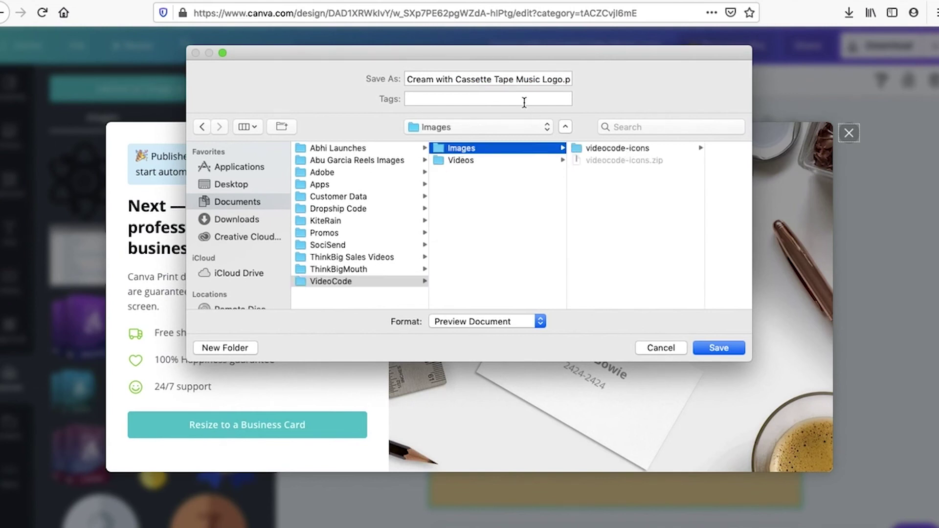
pyautogui.click(519, 80)
pyautogui.moveTo(569, 79); pyautogui.dragTo(407, 83)
pyautogui.write('Complete Lo')
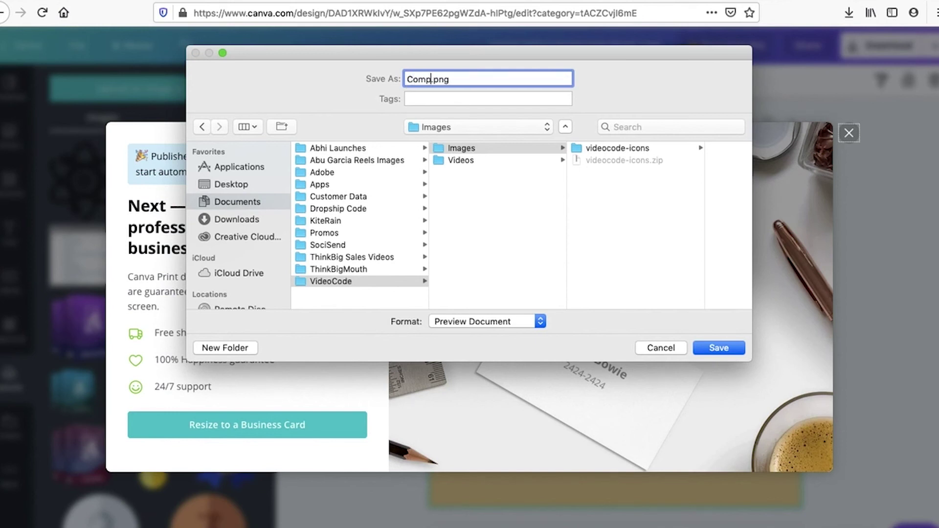
pyautogui.write('go')
pyautogui.click(717, 348)
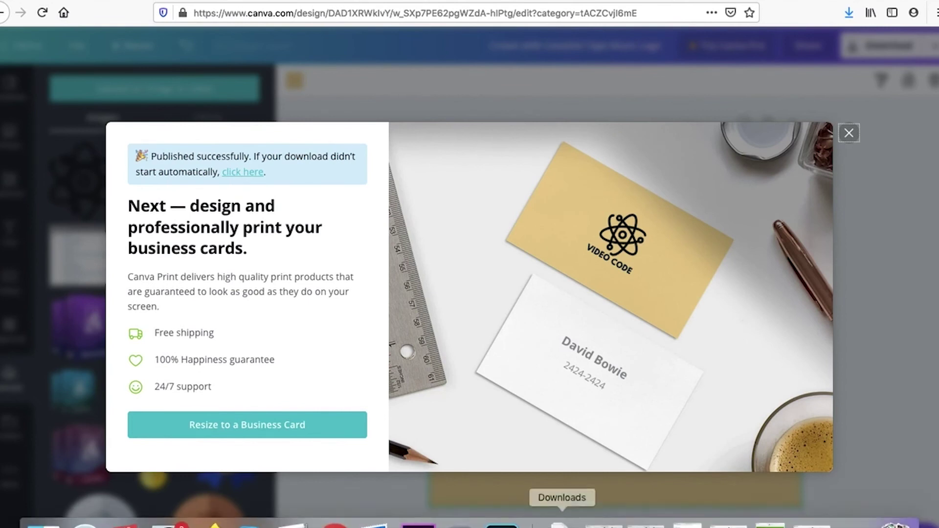
# Step: Switch to Photoshop and close atom.png without saving its changes
pyautogui.click(524, 518)
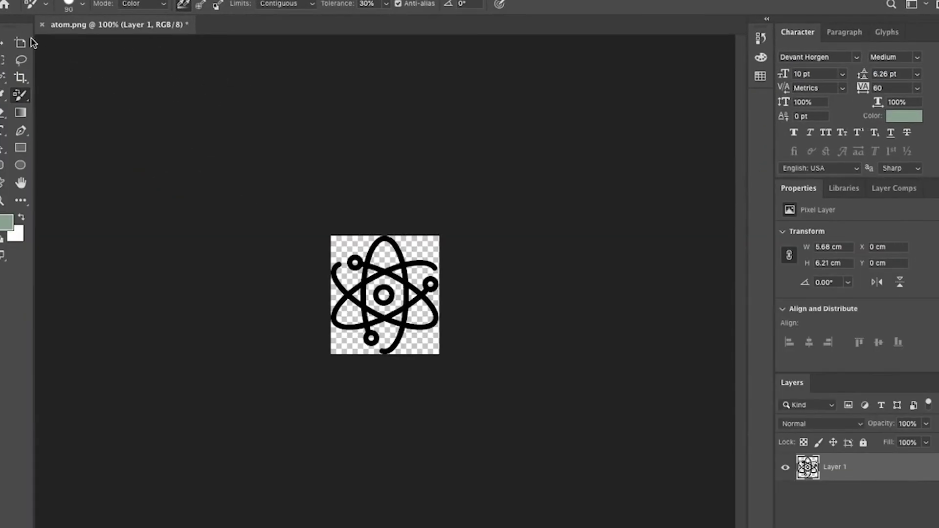
pyautogui.click(42, 24)
pyautogui.click(424, 182)
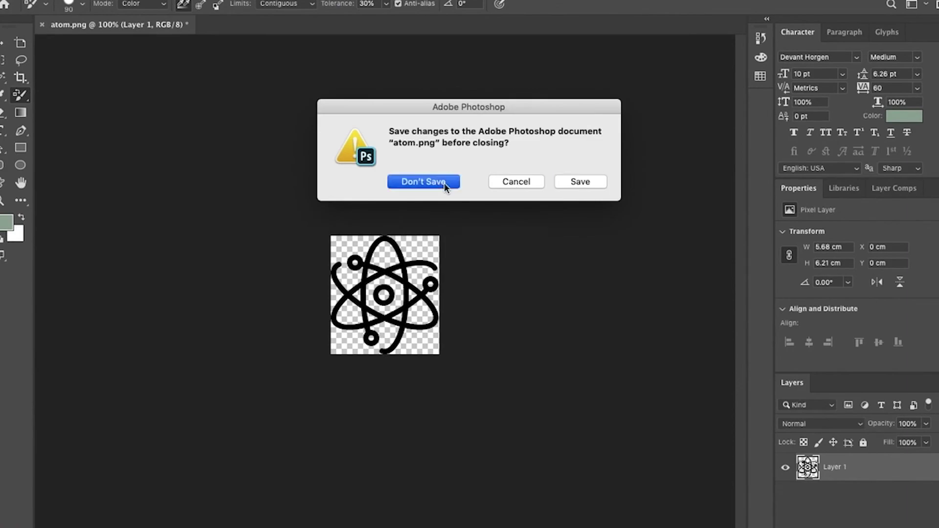
# Step: Open Complete Logo.png from the Documents/VideoCode/Images folder
pyautogui.click(23, 258)
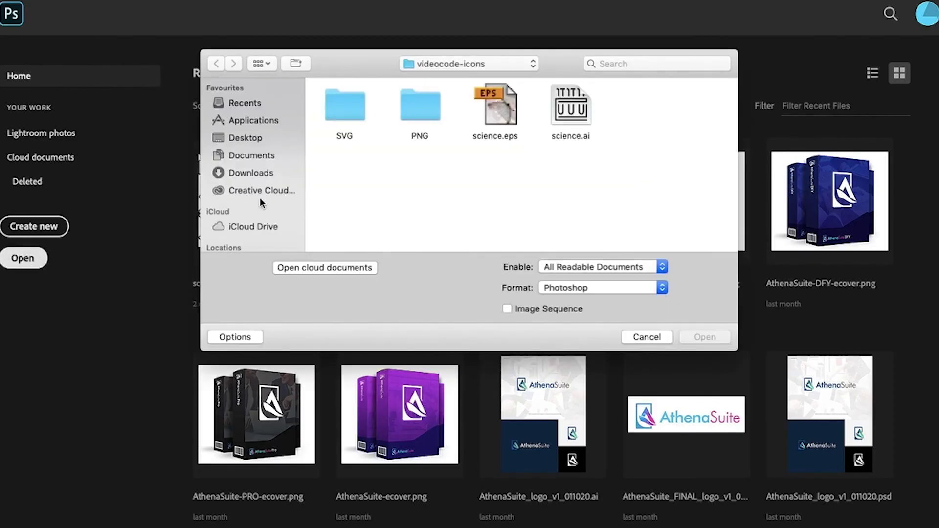
pyautogui.click(252, 155)
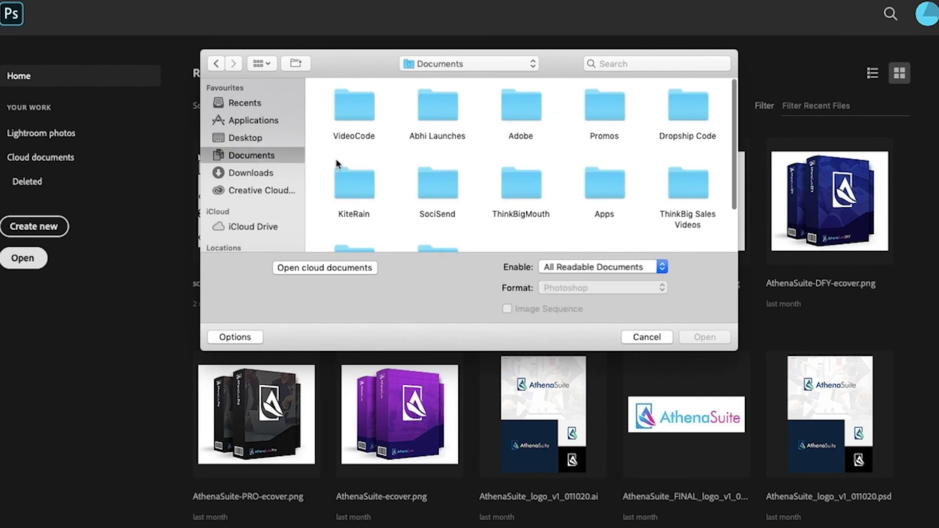
pyautogui.click(356, 108)
pyautogui.doubleClick(358, 113)
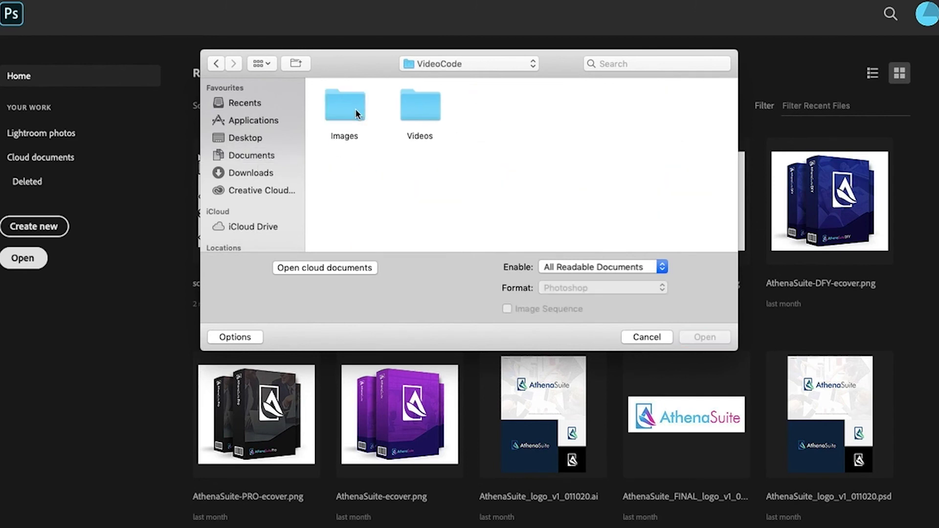
pyautogui.doubleClick(351, 110)
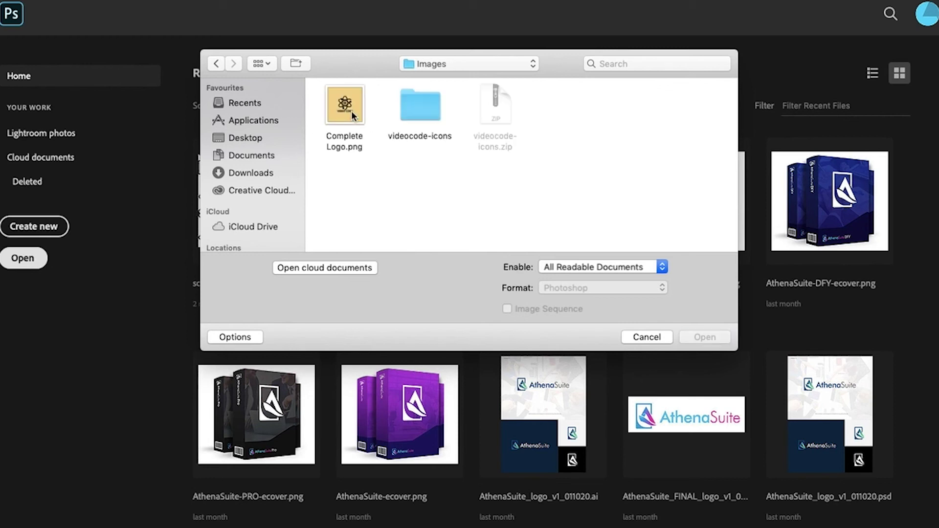
pyautogui.click(358, 113)
pyautogui.doubleClick(357, 113)
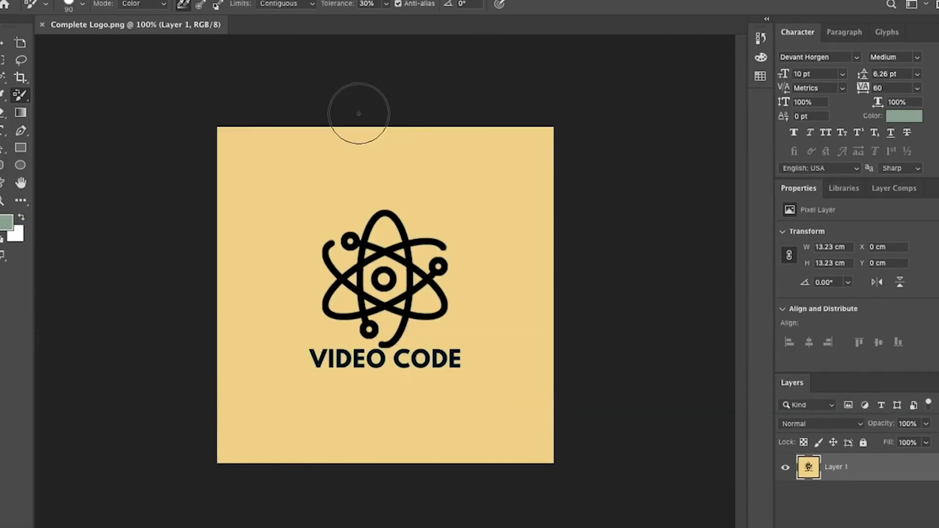
# Step: Use the Magic Wand to delete the yellow background inside the atom's upper loop and the small triangle at its lower right
pyautogui.click(3, 84)
pyautogui.rightClick(4, 84)
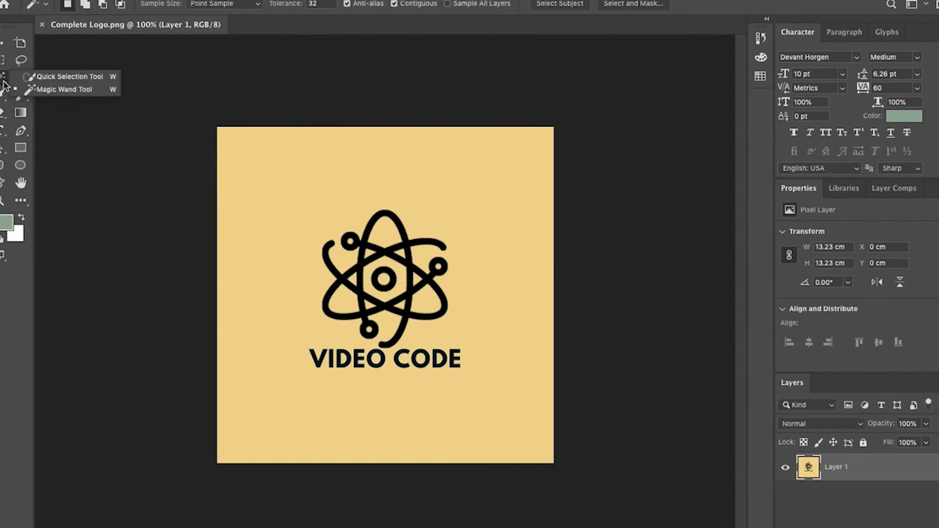
pyautogui.click(61, 93)
pyautogui.click(389, 235)
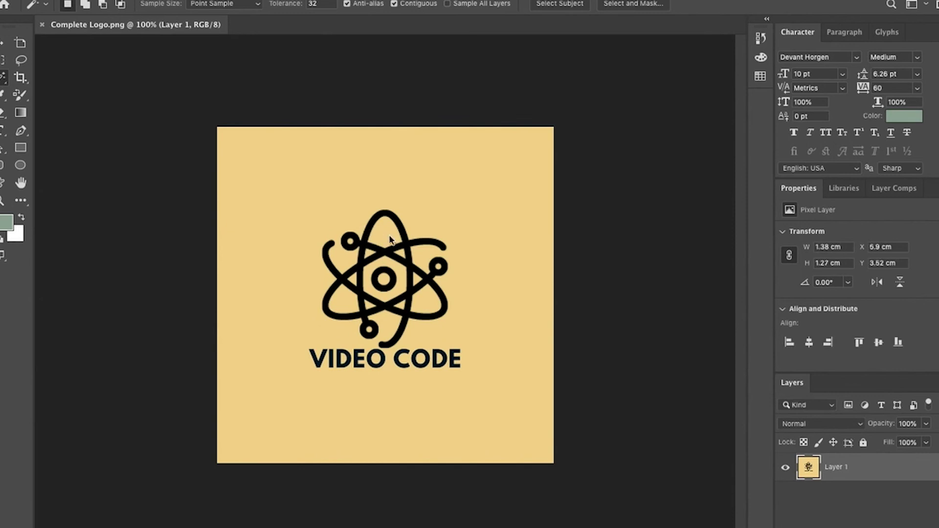
pyautogui.press('Delete')
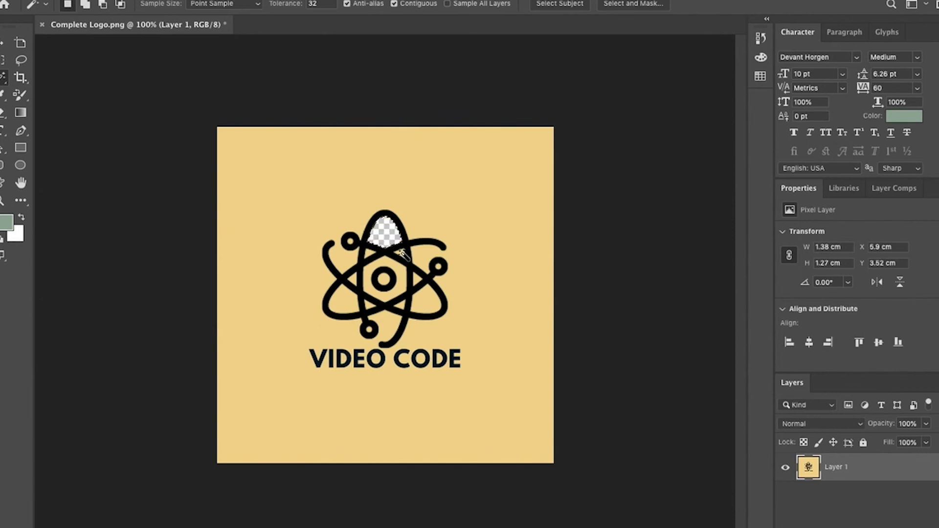
pyautogui.click(400, 253)
pyautogui.press('Delete')
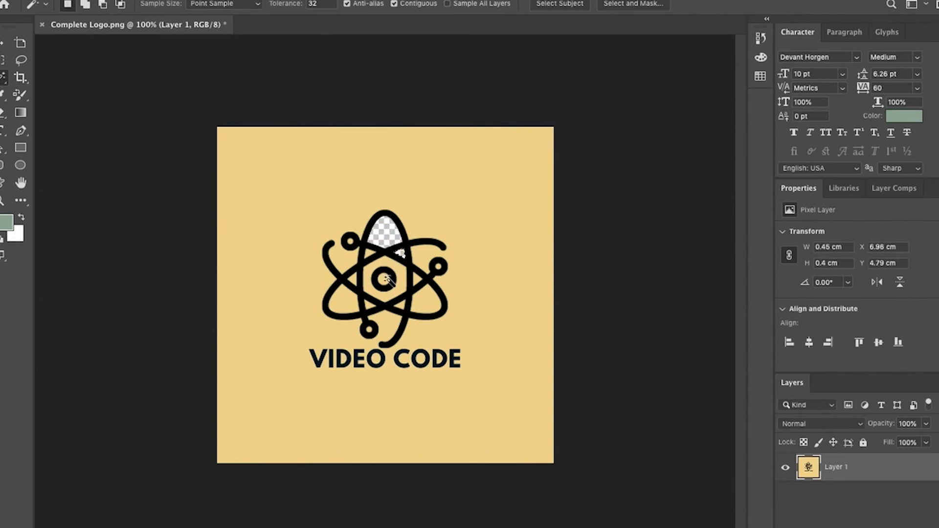
# Step: Delete the yellow background inside and around the atom's nucleus ring, plus the small triangle to its upper left
pyautogui.click(385, 279)
pyautogui.press('Delete')
pyautogui.click(400, 267)
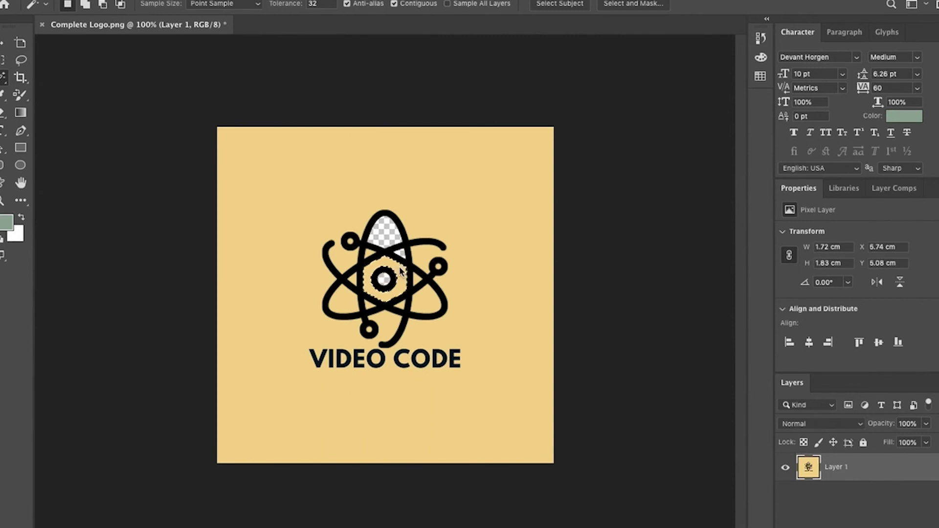
pyautogui.press('Delete')
pyautogui.click(370, 253)
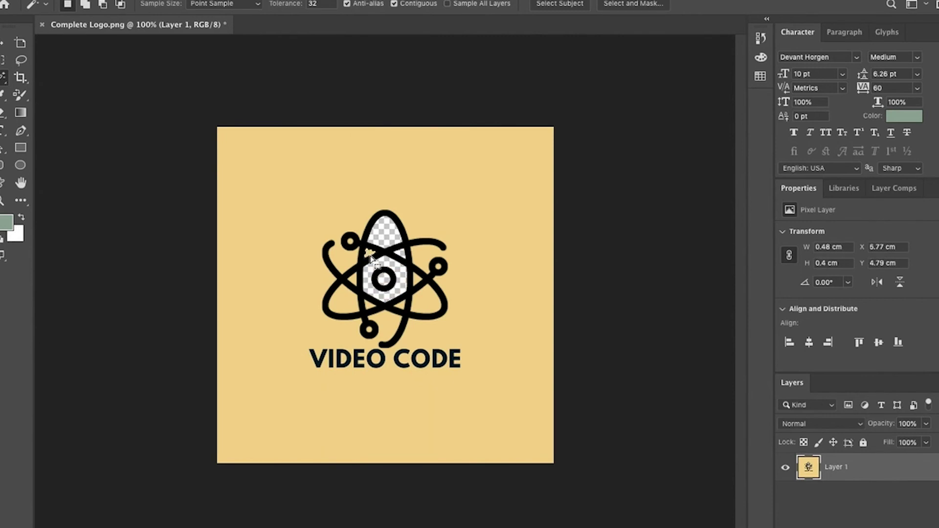
pyautogui.press('Delete')
# Step: Delete the yellow fill of the upper-left electron circle and the large yellow background surrounding the logo
pyautogui.click(351, 245)
pyautogui.click(351, 242)
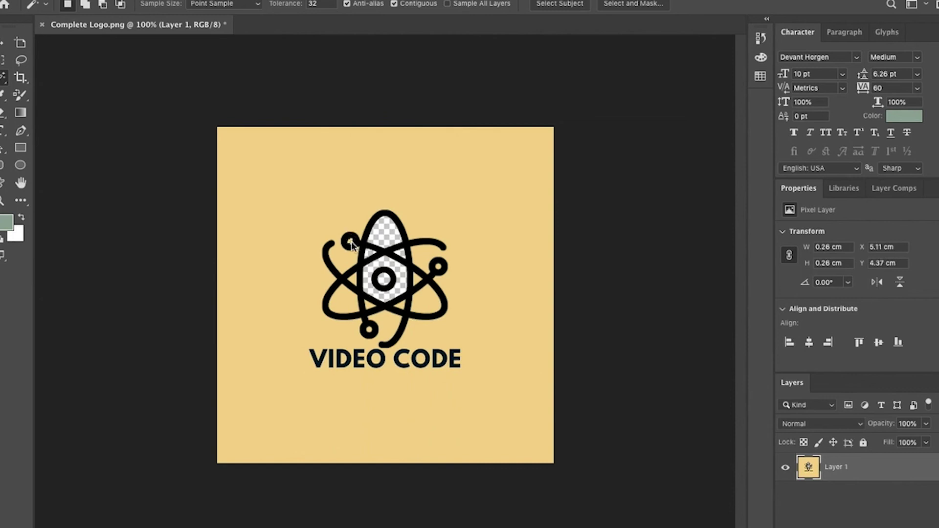
pyautogui.press('Delete')
pyautogui.click(348, 259)
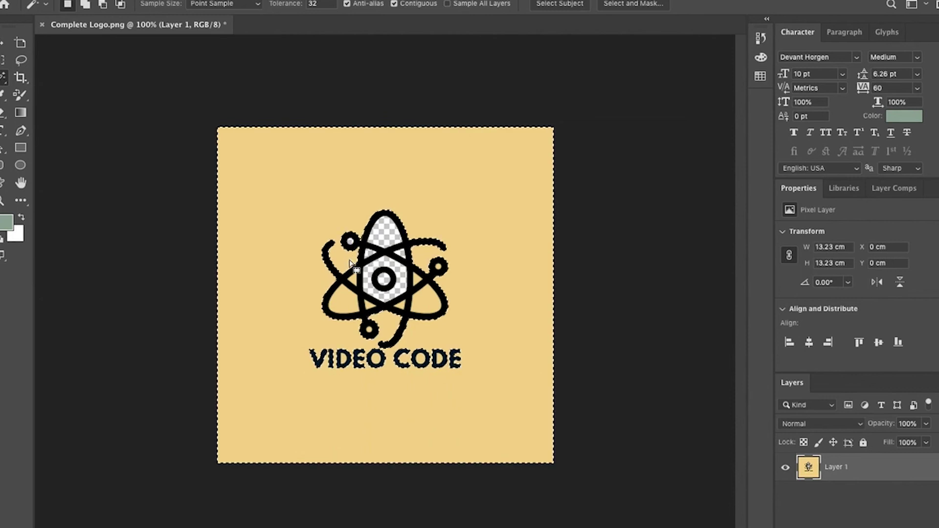
pyautogui.press('Delete')
# Step: Delete the yellow areas inside the atom's left and right loops, including the small sections beside the nucleus
pyautogui.click(341, 302)
pyautogui.press('Delete')
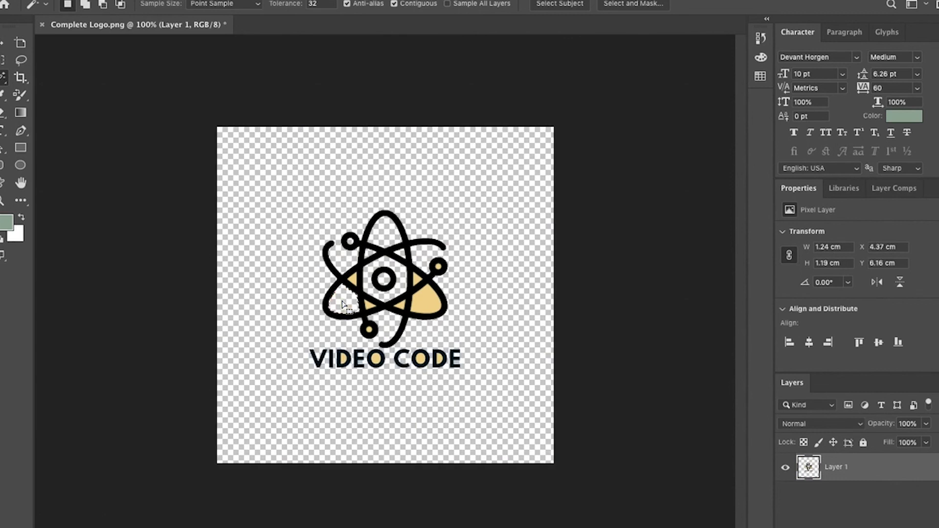
pyautogui.click(355, 283)
pyautogui.press('Delete')
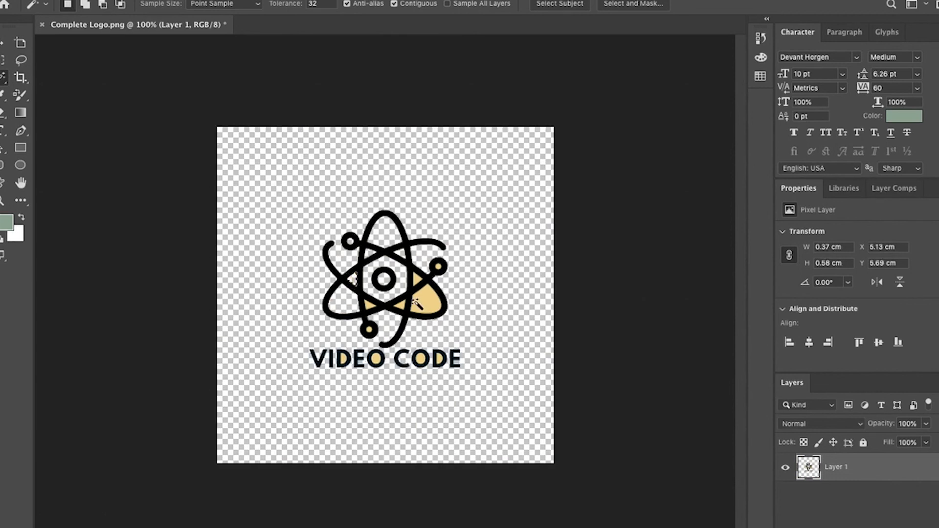
pyautogui.click(423, 301)
pyautogui.press('Delete')
pyautogui.click(417, 282)
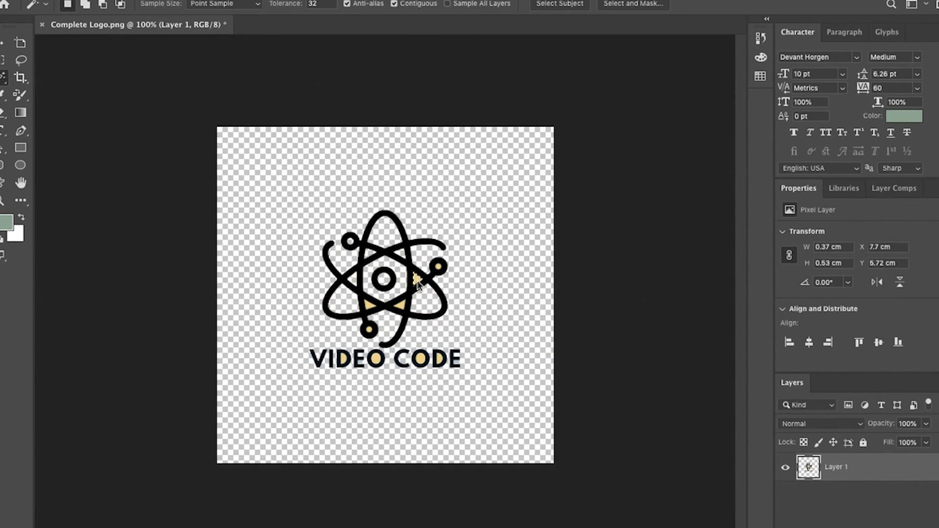
pyautogui.press('Delete')
# Step: Delete the yellow fill of the right and bottom electron circles and the two small triangles below the nucleus
pyautogui.click(440, 268)
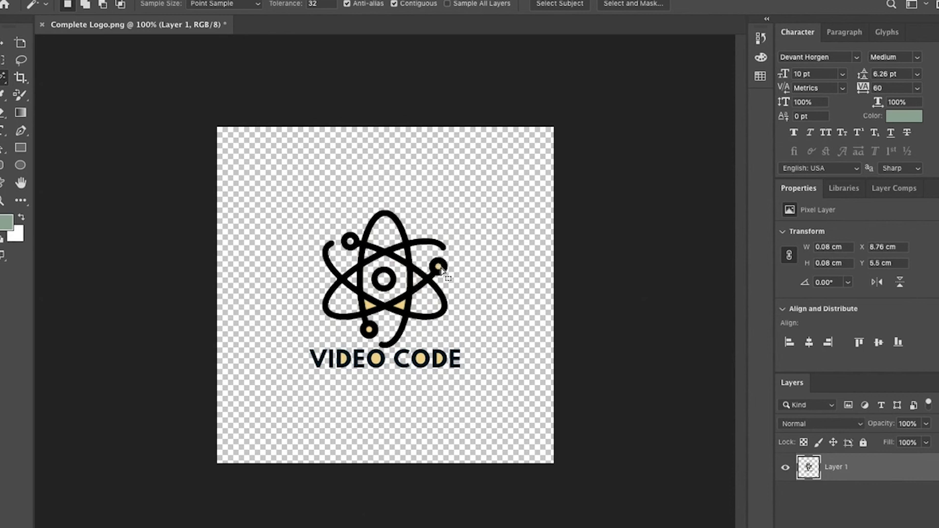
pyautogui.click(438, 267)
pyautogui.press('Delete')
pyautogui.click(401, 306)
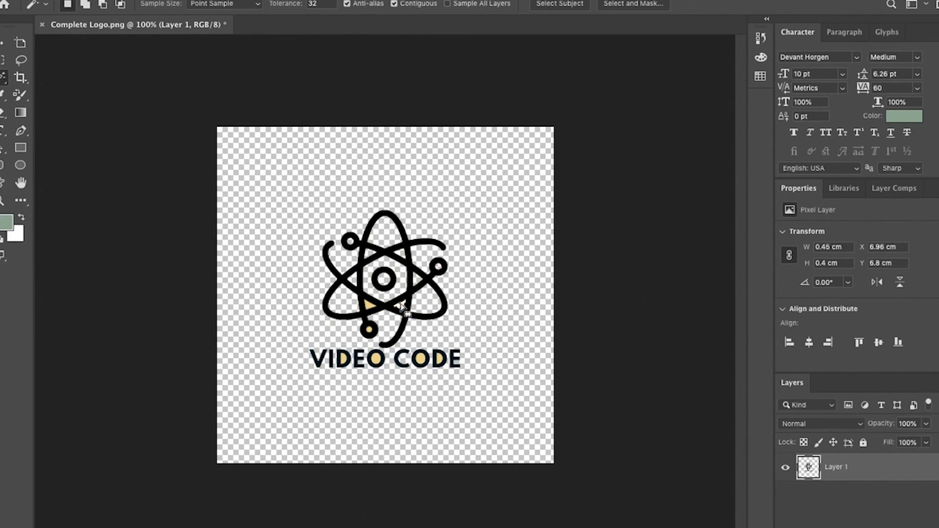
pyautogui.click(367, 308)
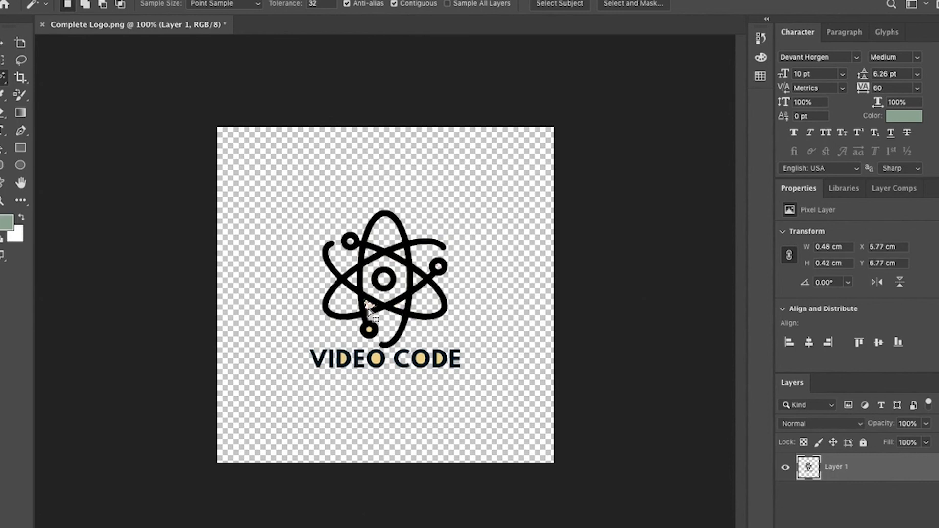
pyautogui.press('Delete')
pyautogui.click(371, 332)
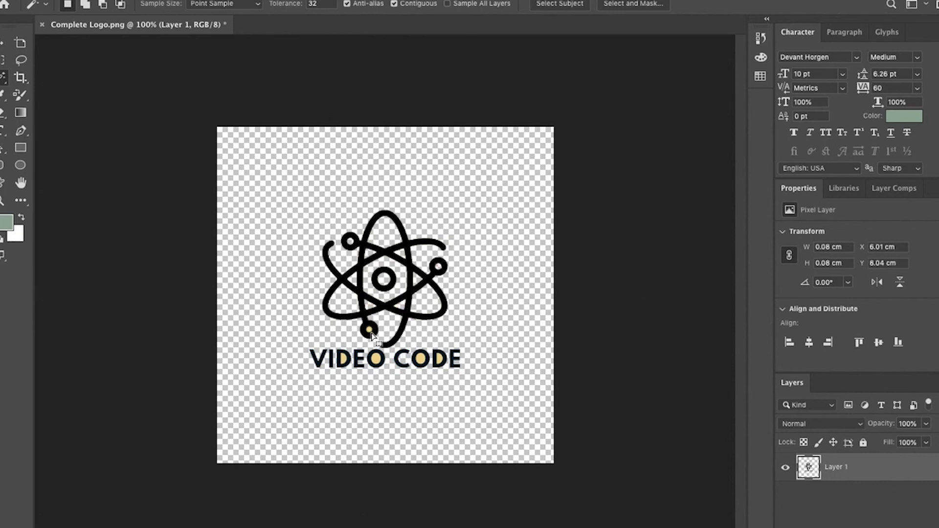
pyautogui.click(370, 332)
pyautogui.press('Delete')
# Step: Delete the yellow fill inside the letter O of VIDEO and the letter O of CODE
pyautogui.click(379, 361)
pyautogui.press('Delete')
pyautogui.click(421, 361)
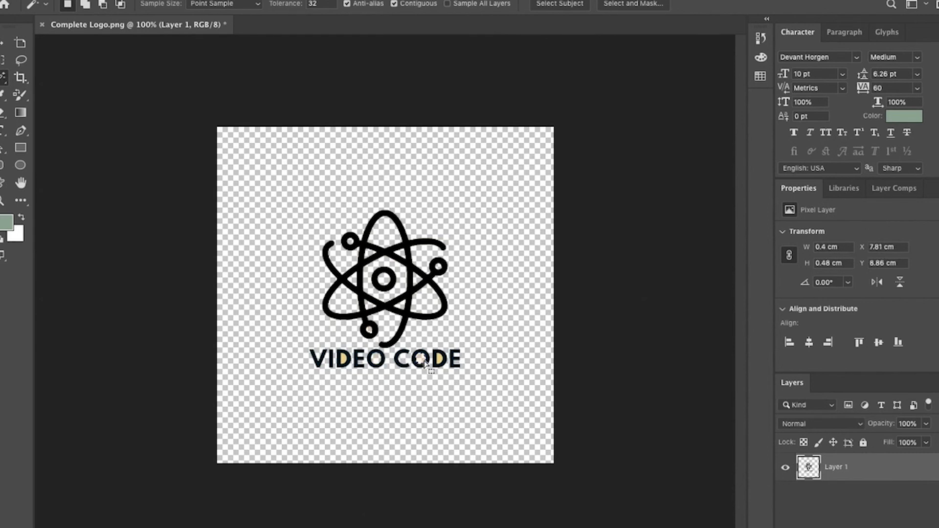
pyautogui.press('Delete')
# Step: Delete the yellow fill inside the letter D of CODE and the letter D of VIDEO
pyautogui.click(439, 360)
pyautogui.press('Delete')
pyautogui.click(344, 361)
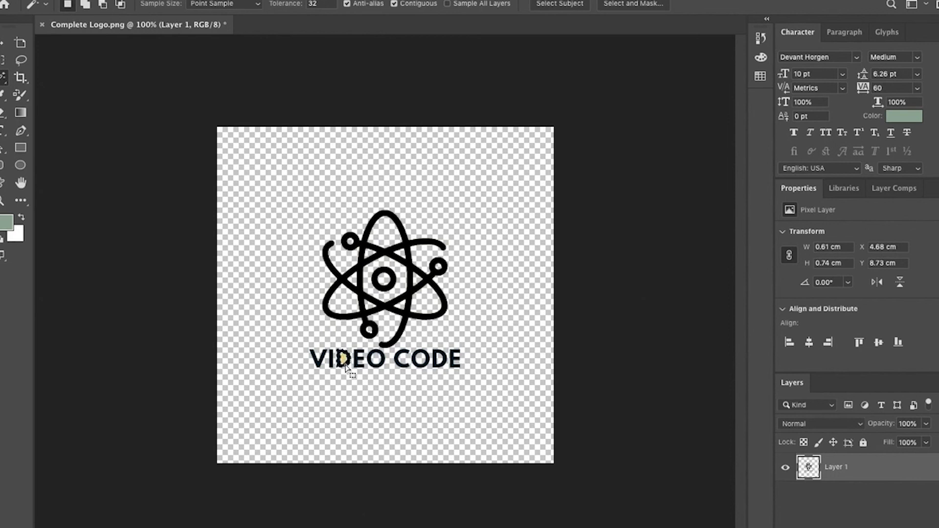
pyautogui.press('Delete')
pyautogui.click(344, 361)
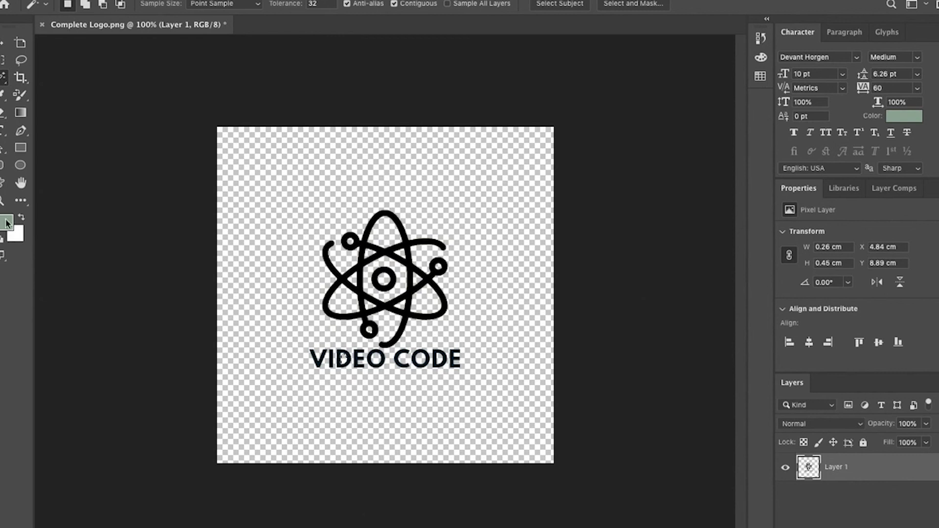
pyautogui.click(20, 78)
pyautogui.rightClick(21, 77)
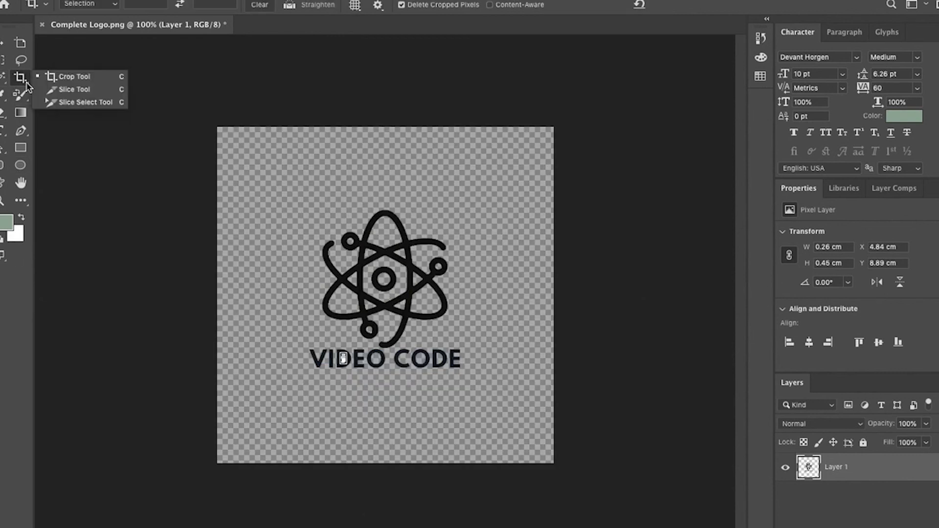
pyautogui.click(64, 77)
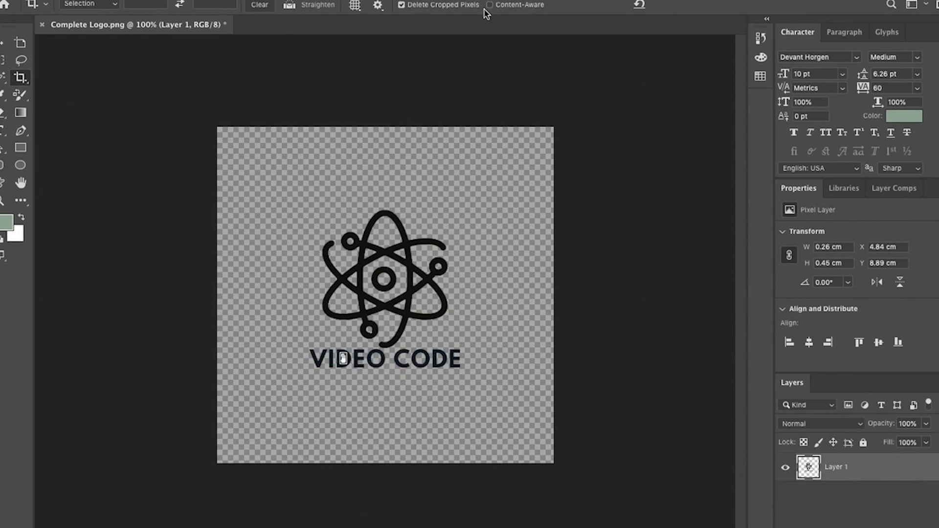
pyautogui.rightClick(31, 87)
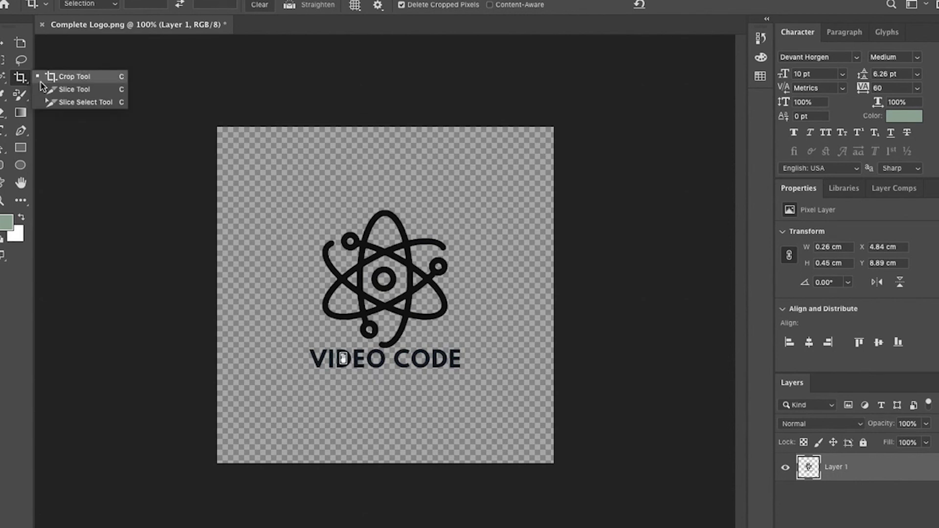
pyautogui.click(55, 88)
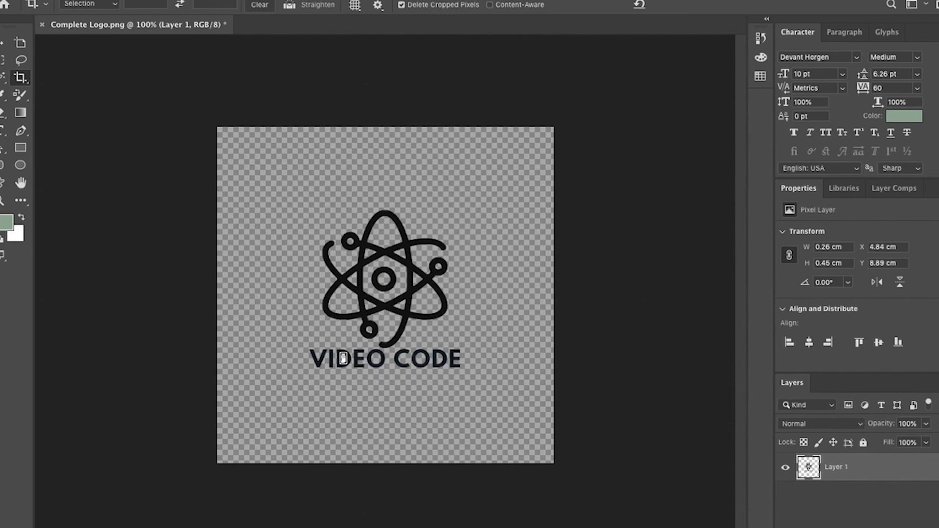
# Step: Undo the latest selections and deletions inside the two letters D, and reset the crop frame to the full canvas
pyautogui.click(267, 1)
pyautogui.click(276, 2)
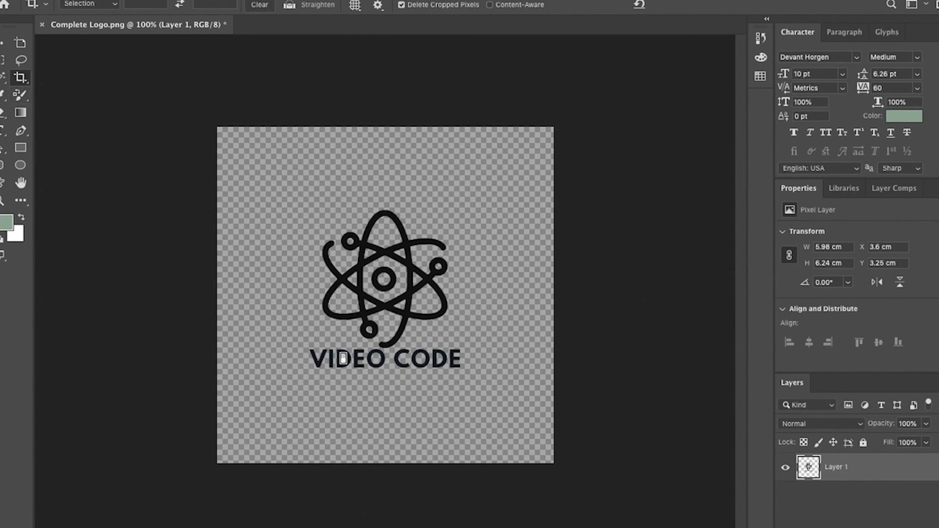
pyautogui.click(112, 1)
pyautogui.click(127, 23)
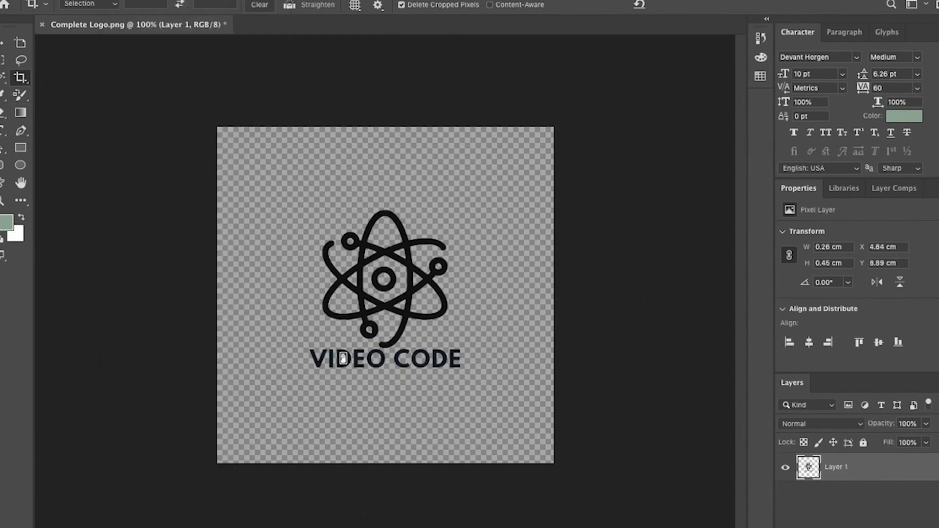
pyautogui.click(112, 0)
pyautogui.click(344, 358)
pyautogui.click(112, 0)
pyautogui.click(343, 358)
pyautogui.click(112, 1)
pyautogui.click(343, 358)
pyautogui.click(112, 1)
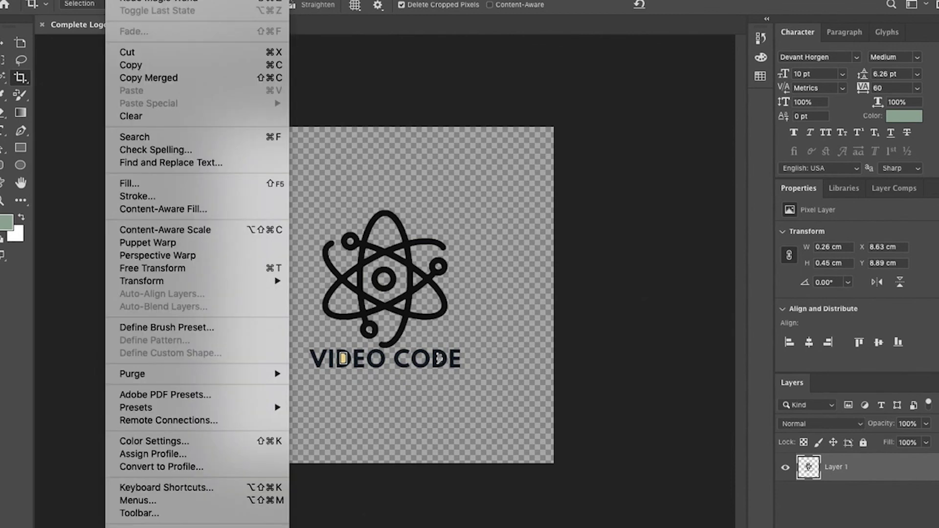
pyautogui.click(439, 358)
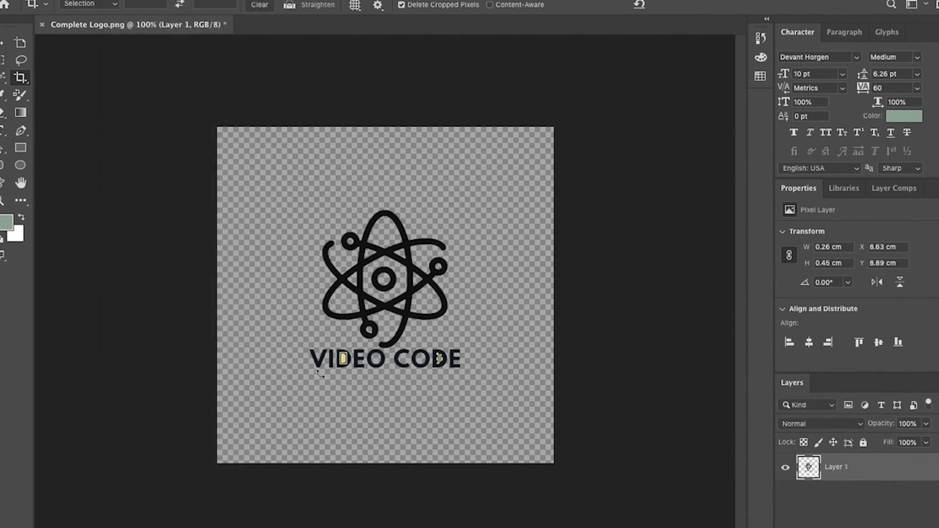
pyautogui.click(639, 7)
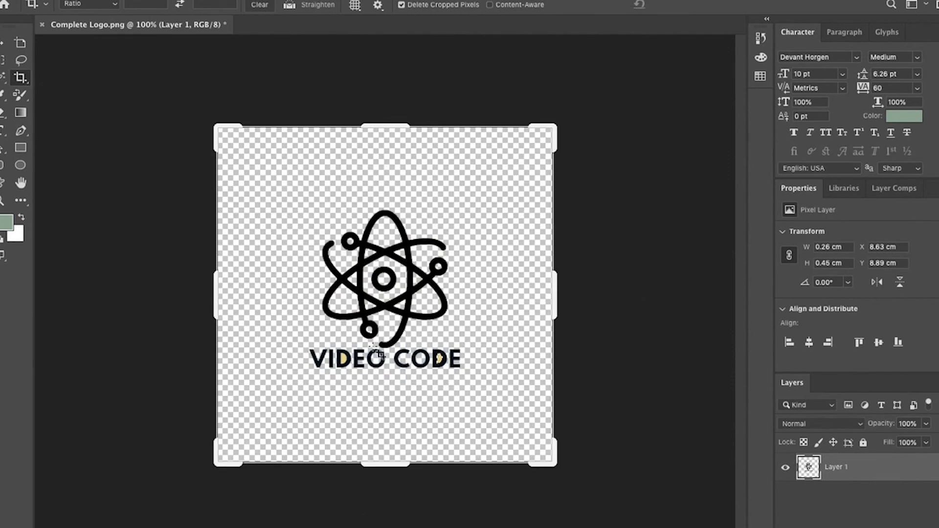
# Step: Use the Magic Wand to remove the yellow fill inside the letter D of VIDEO and of CODE
pyautogui.click(6, 75)
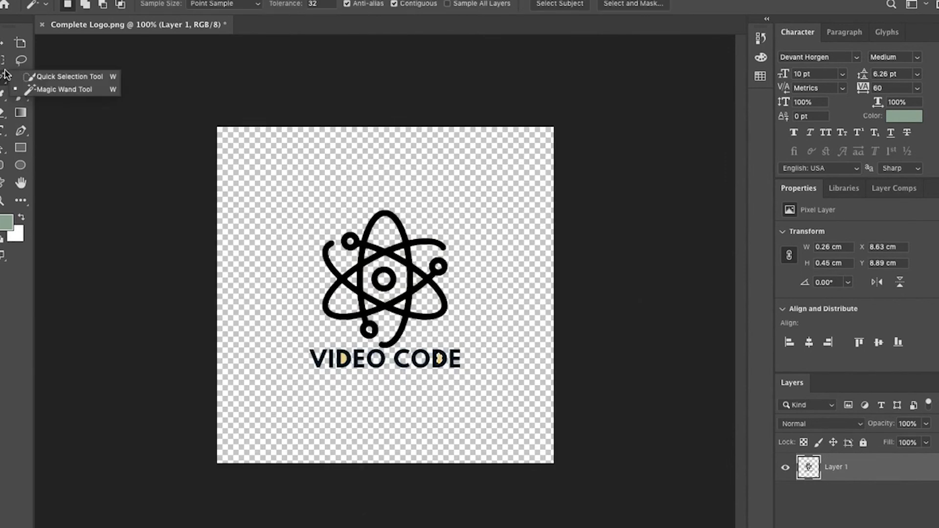
pyautogui.click(62, 89)
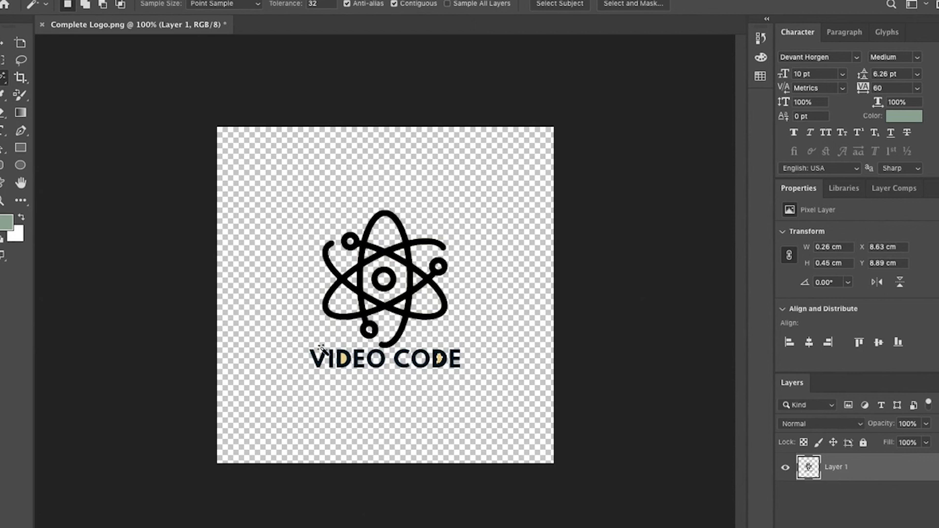
pyautogui.click(346, 360)
pyautogui.keyDown('shift'); pyautogui.click(439, 360); pyautogui.keyUp('shift')
pyautogui.click(440, 360)
# Step: Move the active selection from the letter D of CODE to the empty area below the text with the Move tool
pyautogui.click(29, 86)
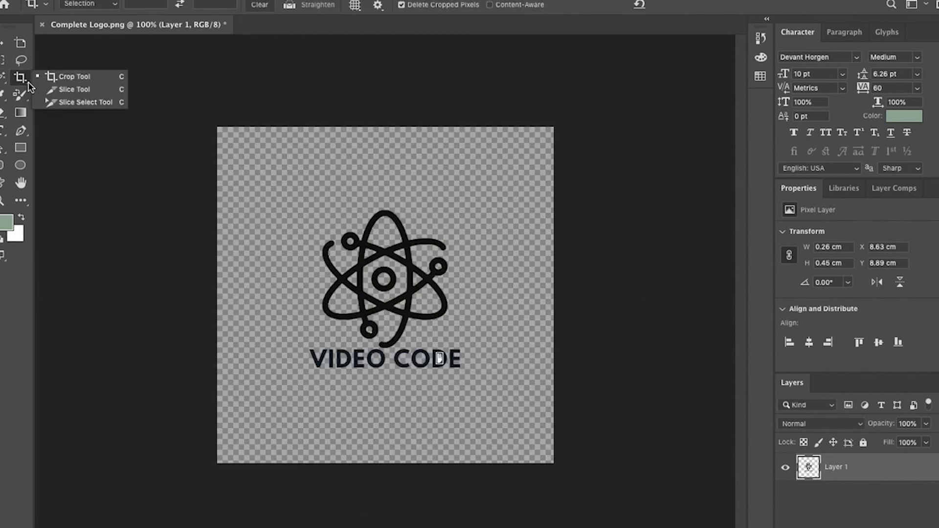
pyautogui.click(2, 45)
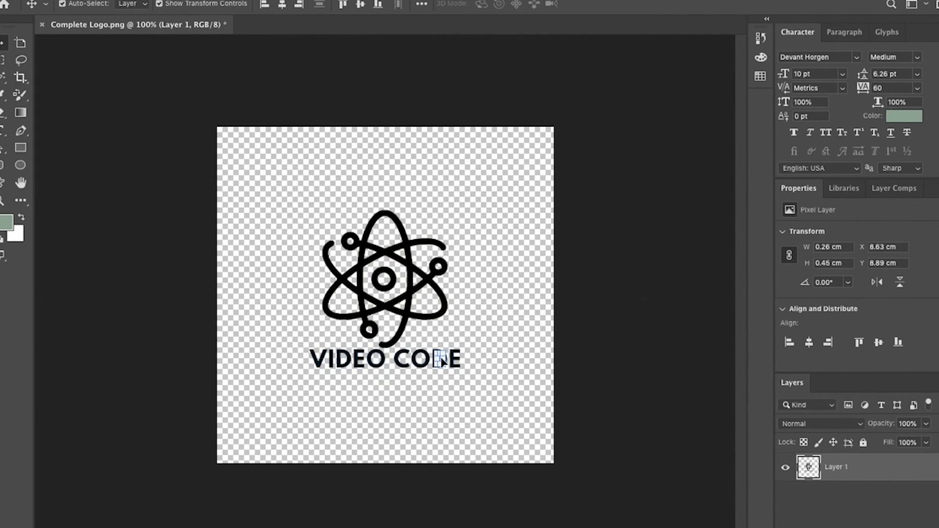
pyautogui.moveTo(396, 428); pyautogui.dragTo(396, 436)
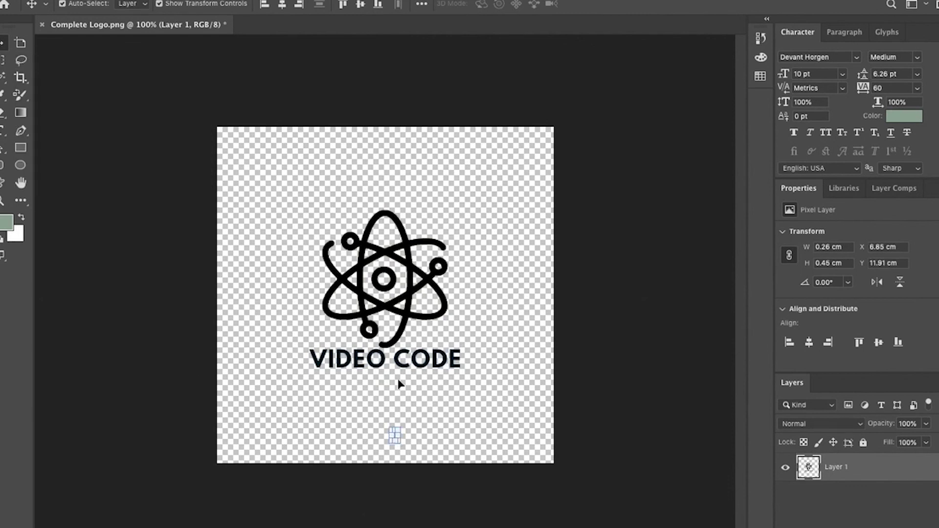
# Step: Crop the canvas tightly around the atom icon and the VIDEO CODE text with the Crop tool
pyautogui.click(20, 77)
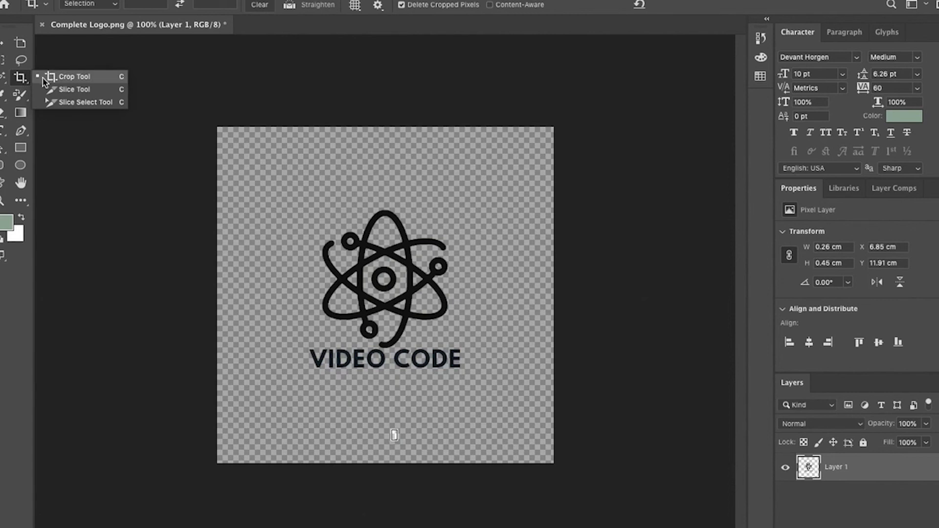
pyautogui.click(59, 75)
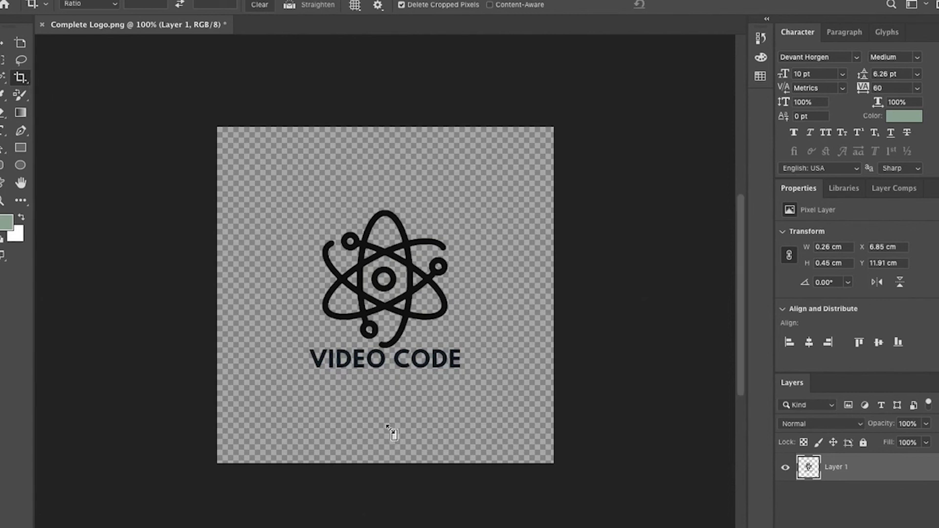
pyautogui.moveTo(391, 434); pyautogui.dragTo(346, 316)
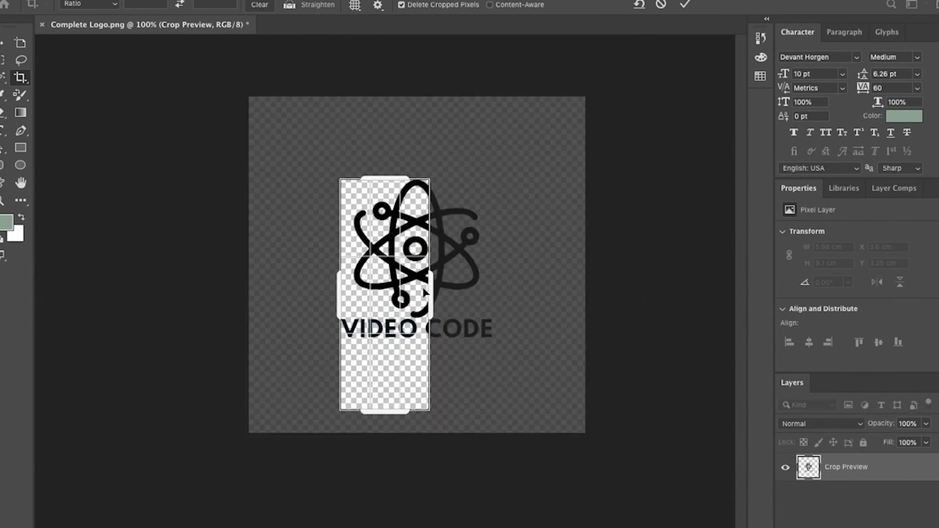
pyautogui.moveTo(433, 284); pyautogui.dragTo(473, 281)
pyautogui.moveTo(387, 414); pyautogui.dragTo(387, 380)
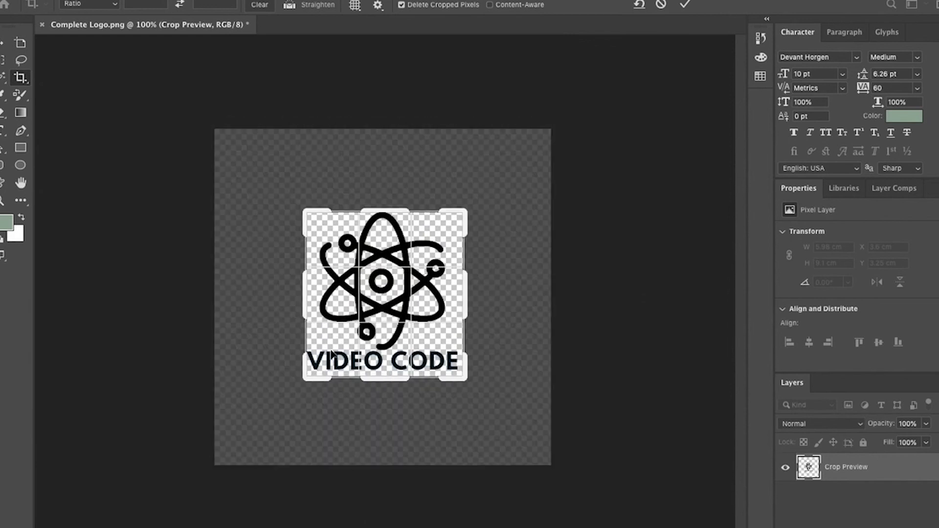
pyautogui.moveTo(304, 294); pyautogui.dragTo(303, 293)
pyautogui.moveTo(378, 207); pyautogui.dragTo(380, 205)
pyautogui.moveTo(466, 305); pyautogui.dragTo(461, 302)
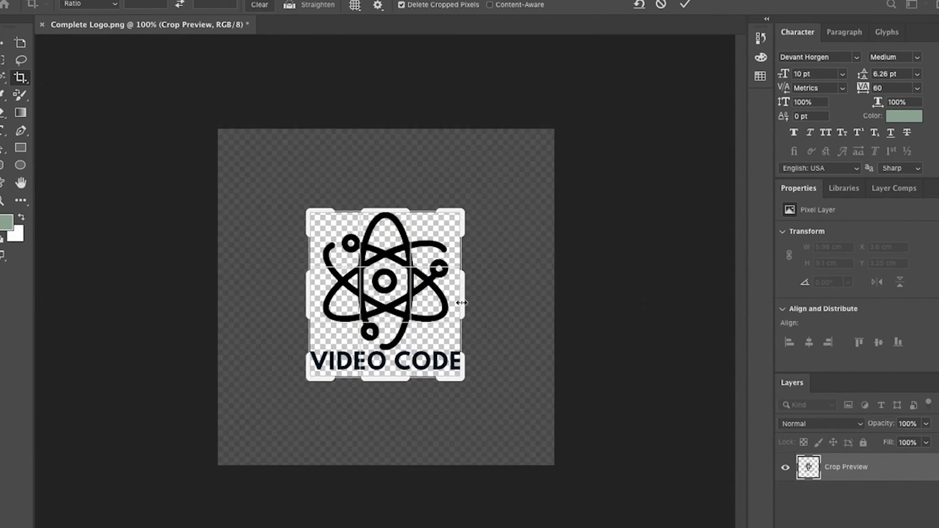
pyautogui.click(684, 5)
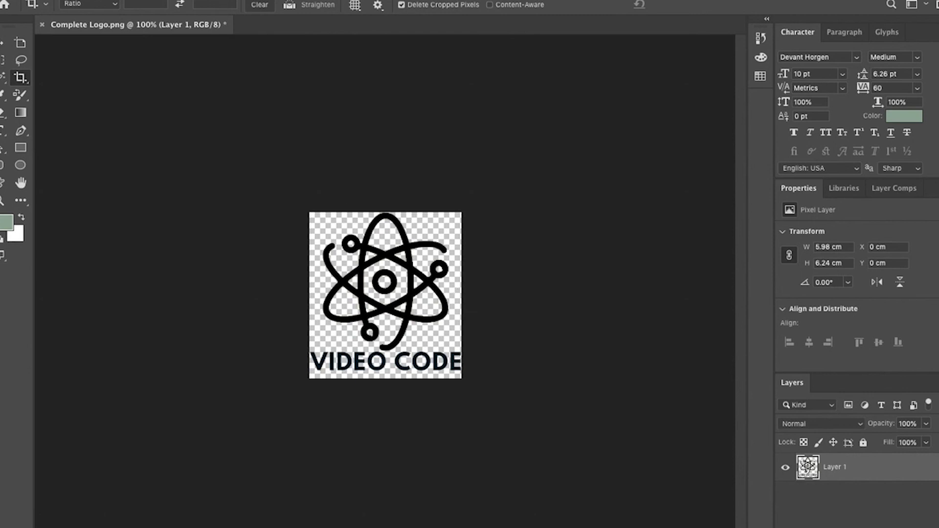
# Step: Export the cropped logo as a PNG with transparency named Transparent Logo.png into the Images folder
pyautogui.click(98, 1)
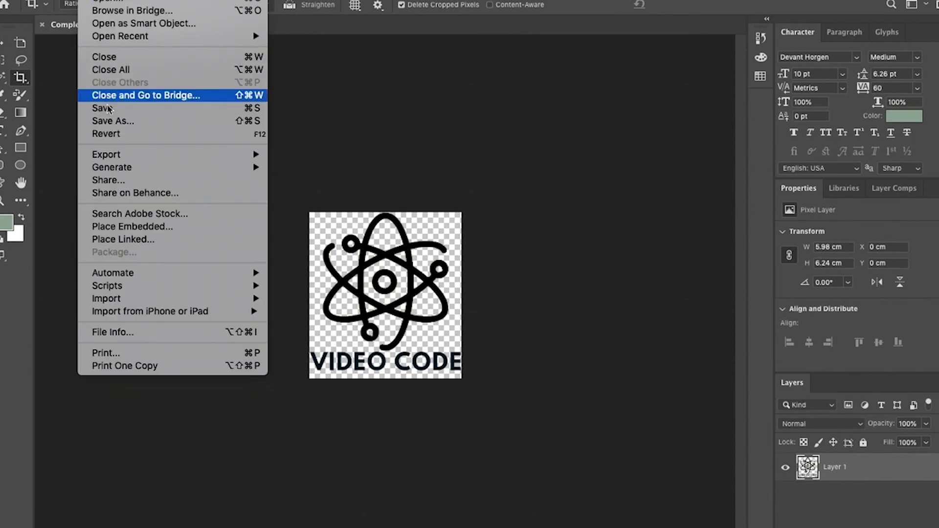
pyautogui.moveTo(136, 154)
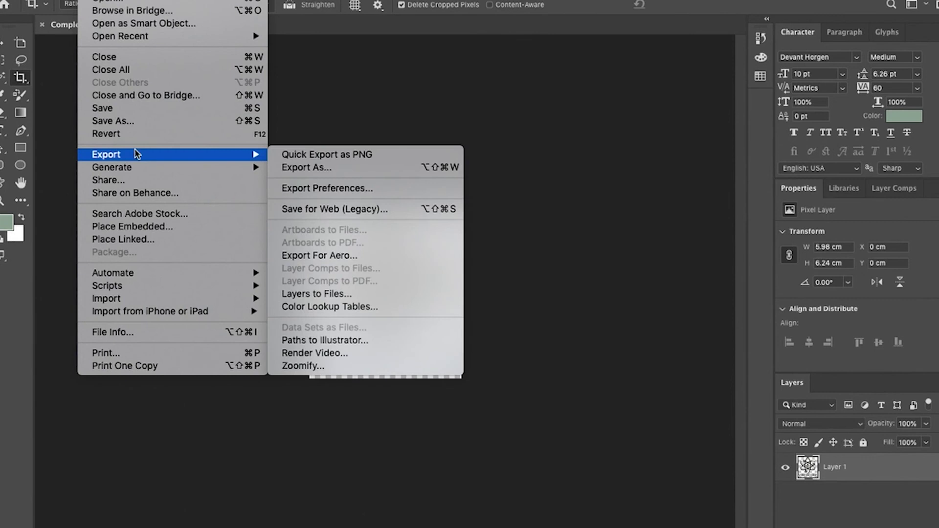
pyautogui.click(307, 168)
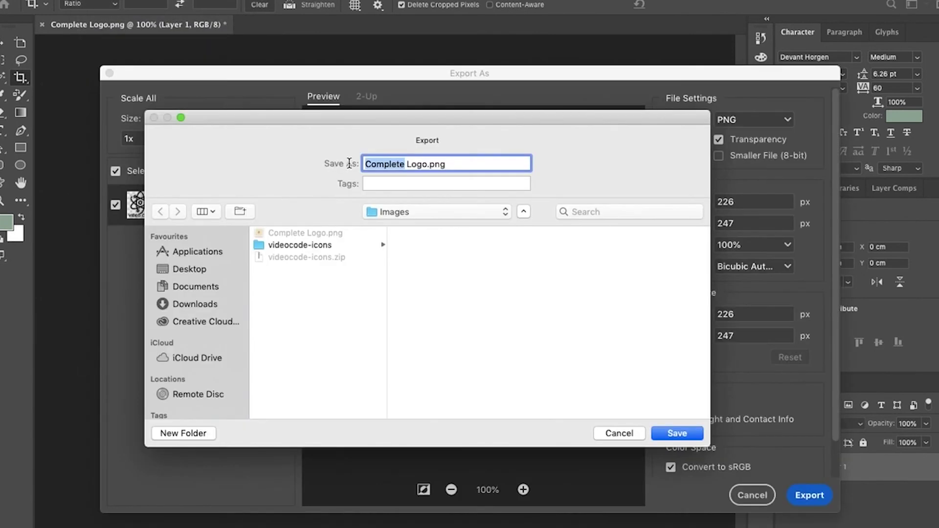
pyautogui.write('Transparent')
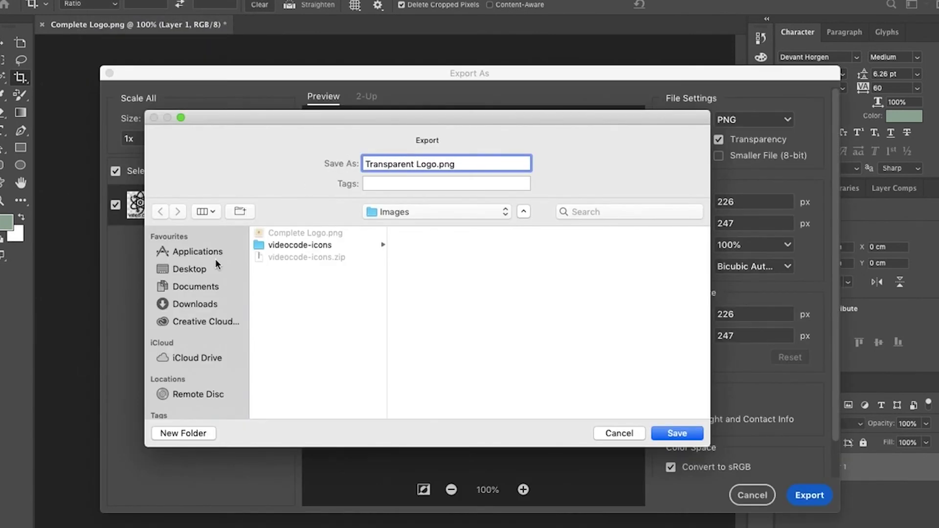
pyautogui.click(677, 433)
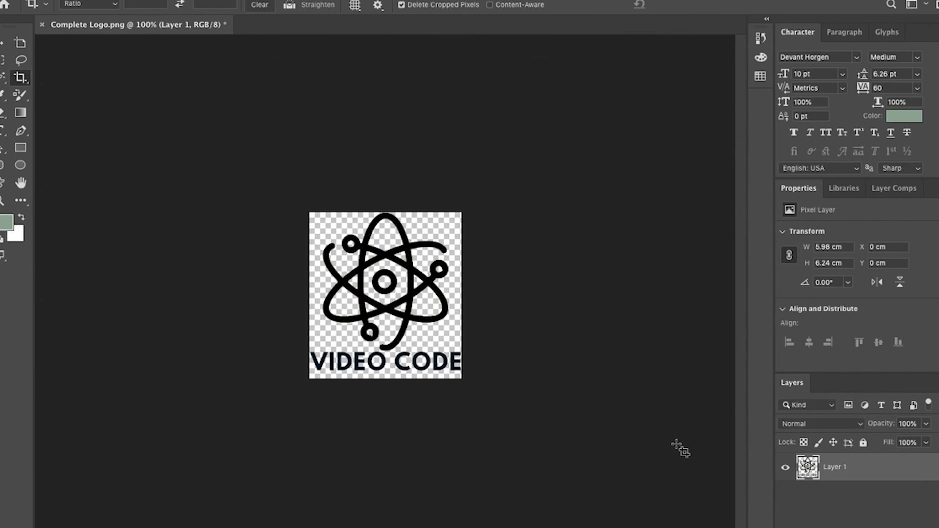